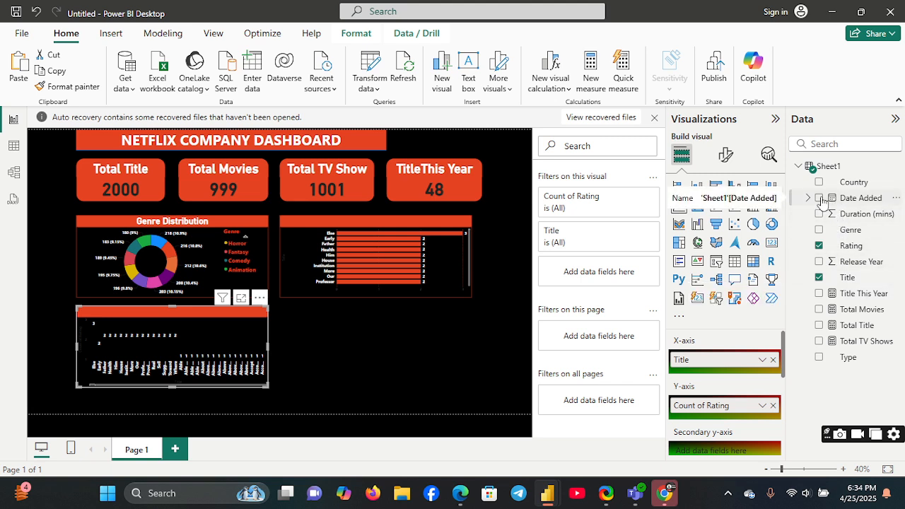
pyautogui.moveTo(822, 203); pyautogui.dragTo(710, 362)
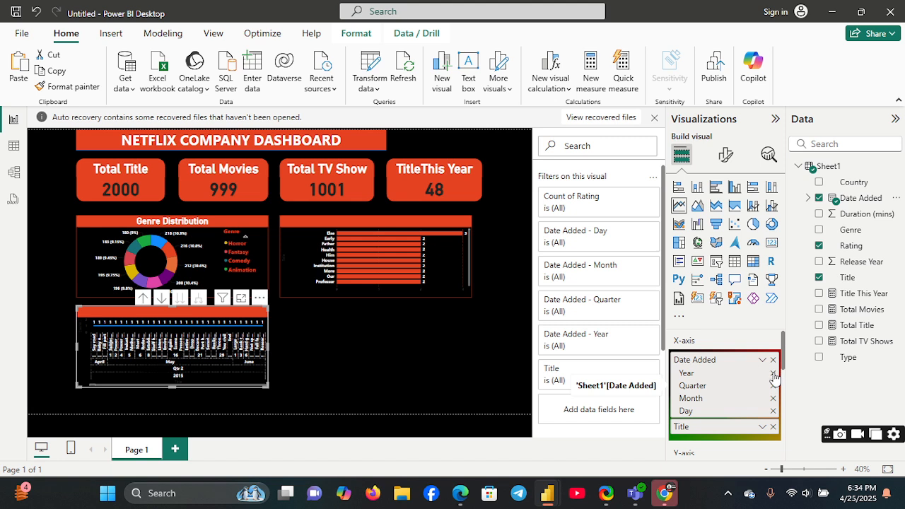
pyautogui.click(773, 373)
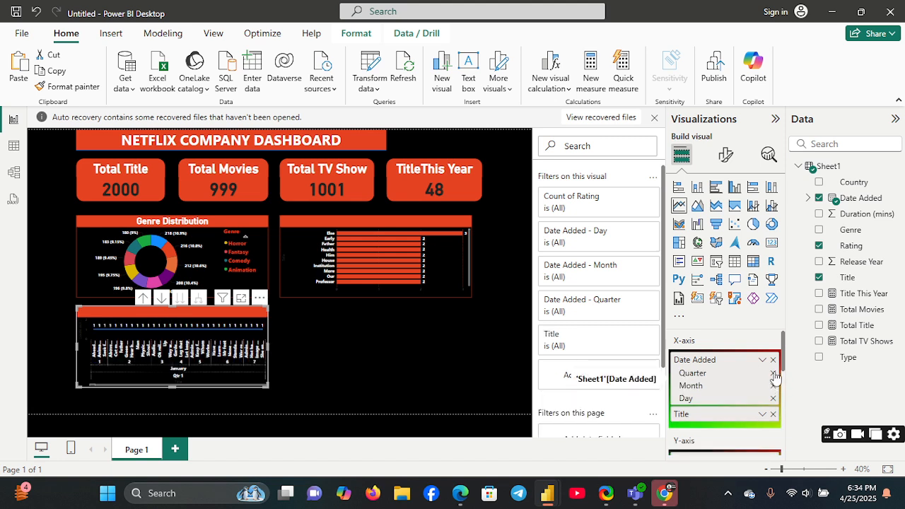
pyautogui.click(772, 372)
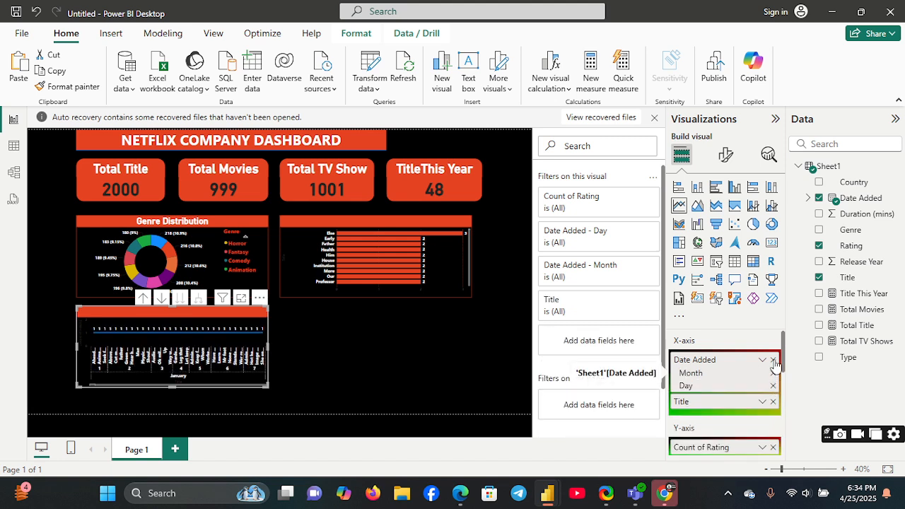
pyautogui.click(773, 361)
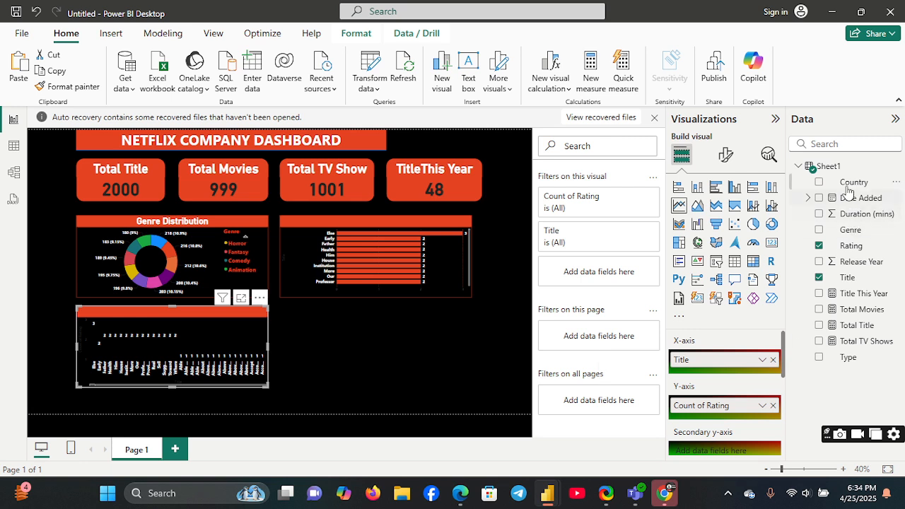
# Step: Replace Title with Date Added on the line chart's X-axis, keeping only the Month level, and extend the chart down to the page boundary
pyautogui.moveTo(851, 197); pyautogui.dragTo(746, 369)
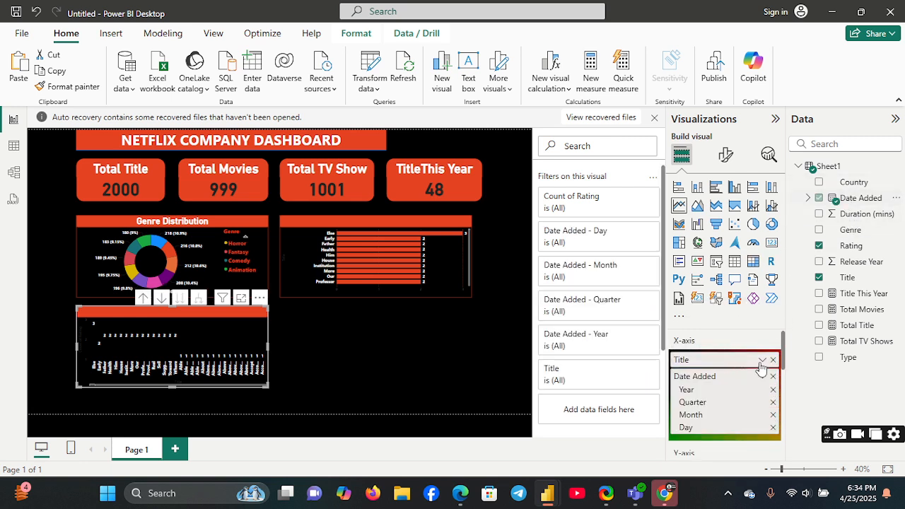
pyautogui.click(772, 360)
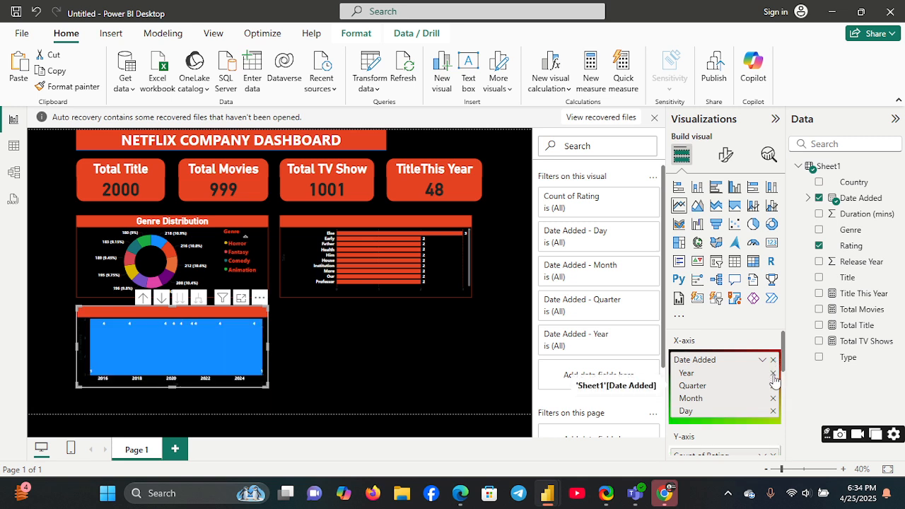
pyautogui.click(772, 373)
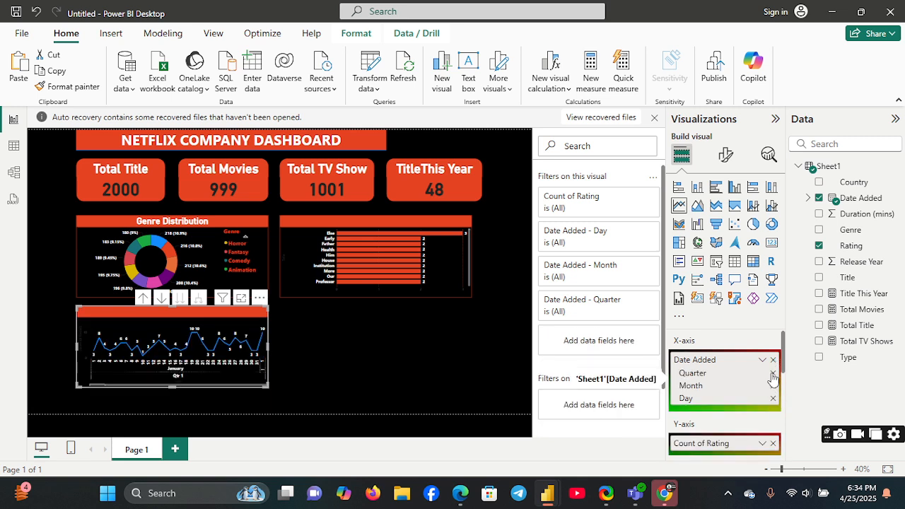
pyautogui.click(773, 374)
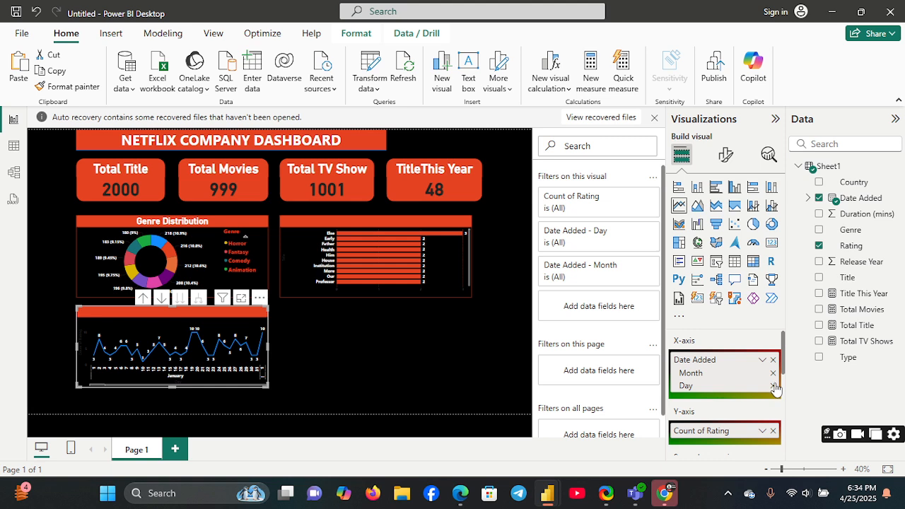
pyautogui.click(772, 386)
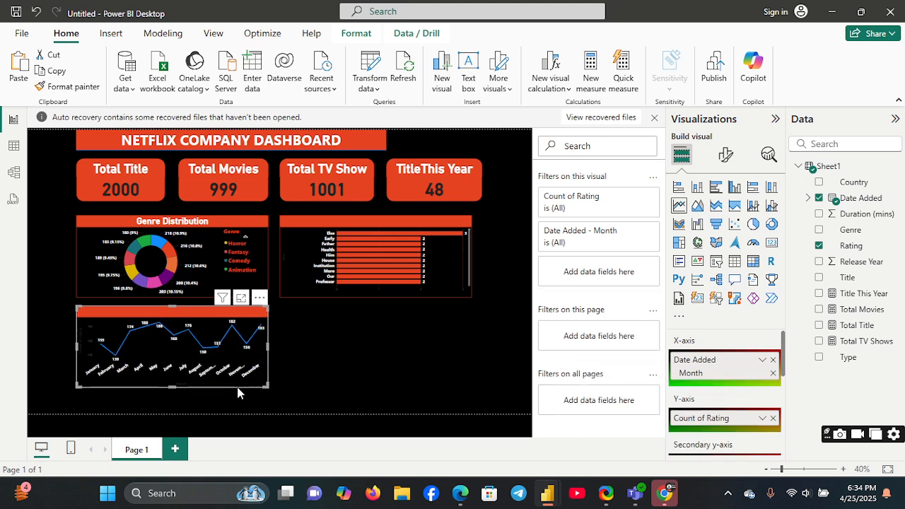
pyautogui.moveTo(168, 388); pyautogui.dragTo(169, 412)
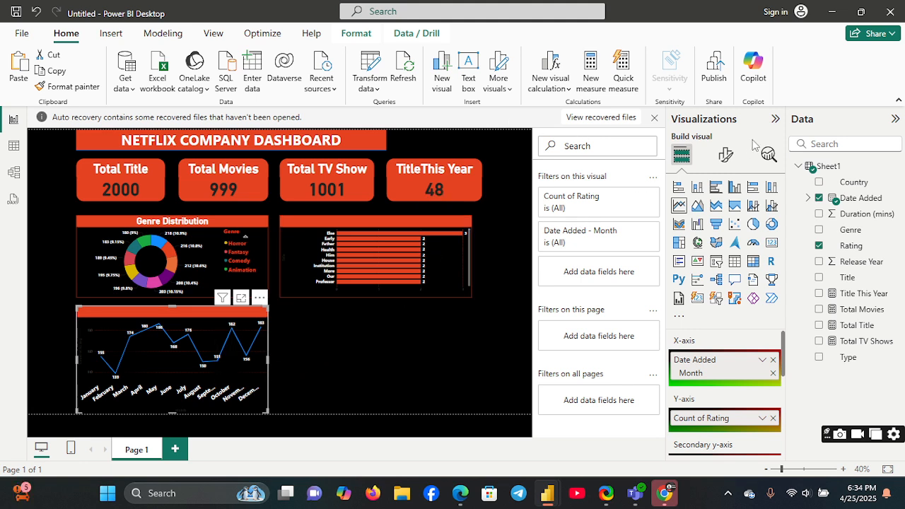
# Step: Set the colour of the line chart's X-axis values to the recent red-orange
pyautogui.click(725, 154)
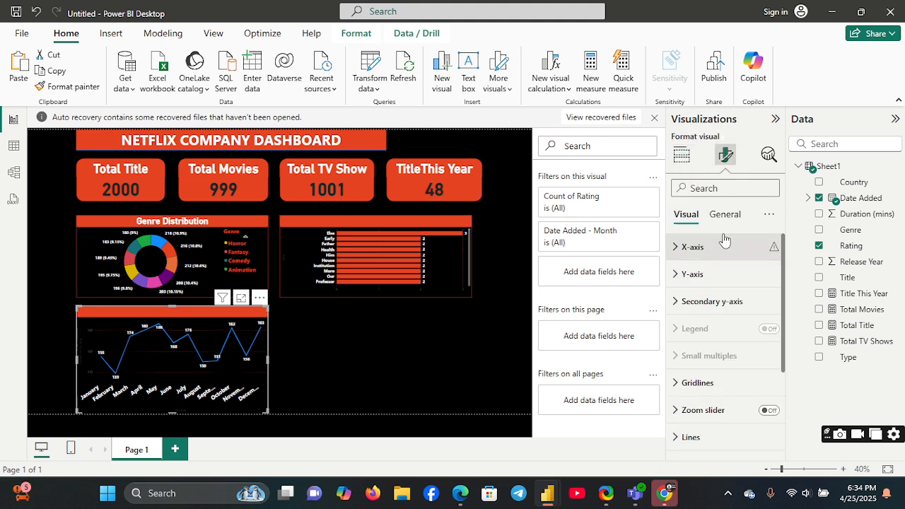
pyautogui.click(675, 280)
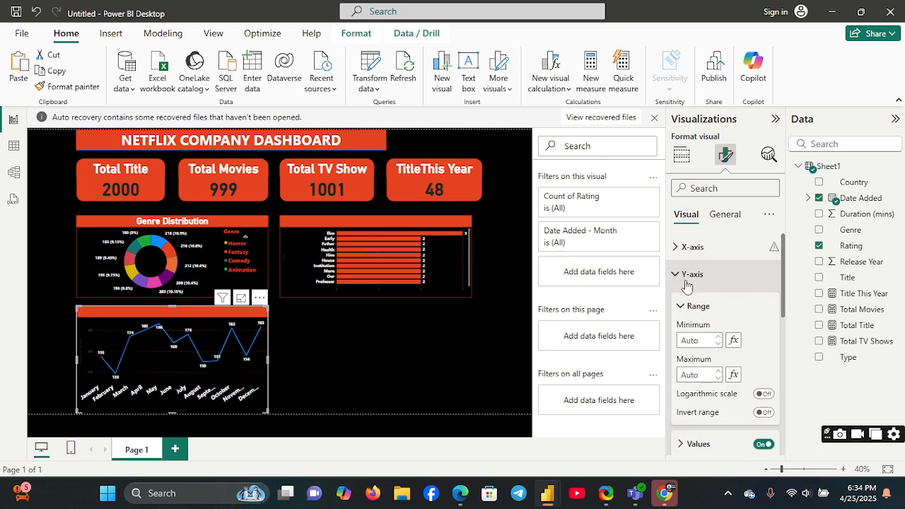
pyautogui.click(698, 257)
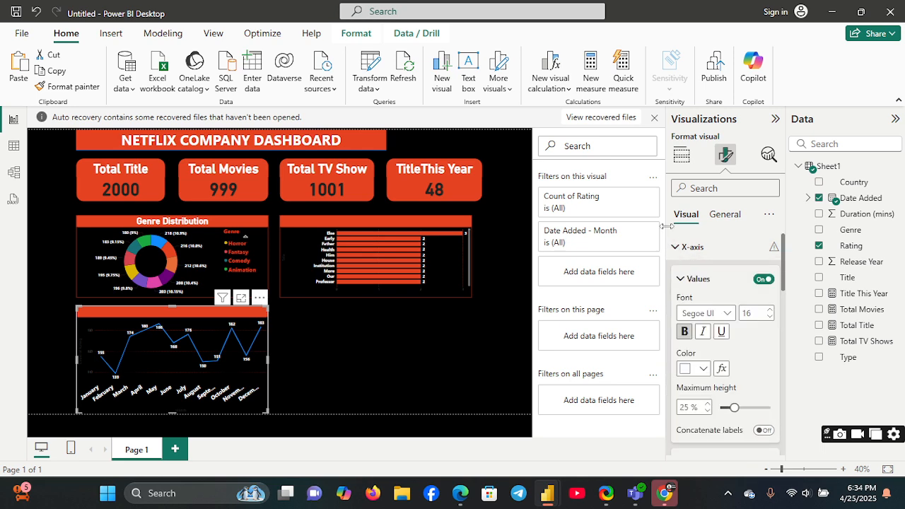
pyautogui.click(705, 369)
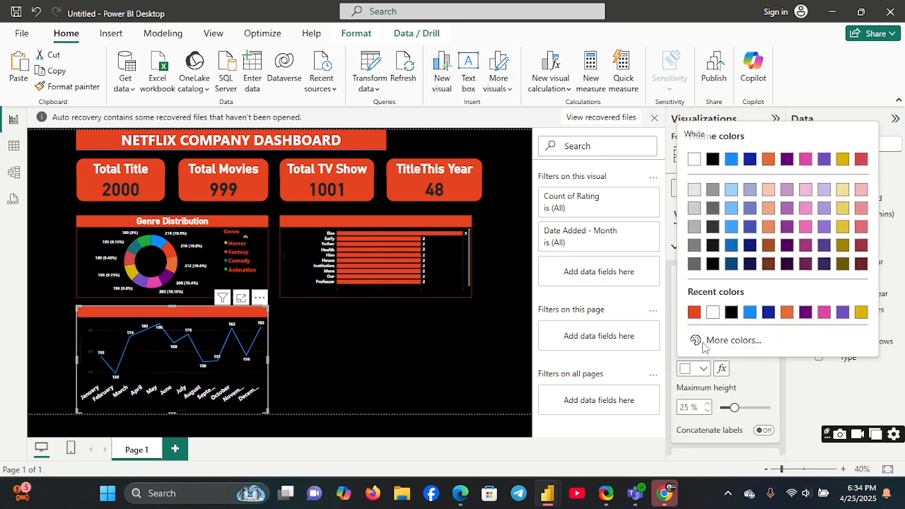
pyautogui.click(693, 311)
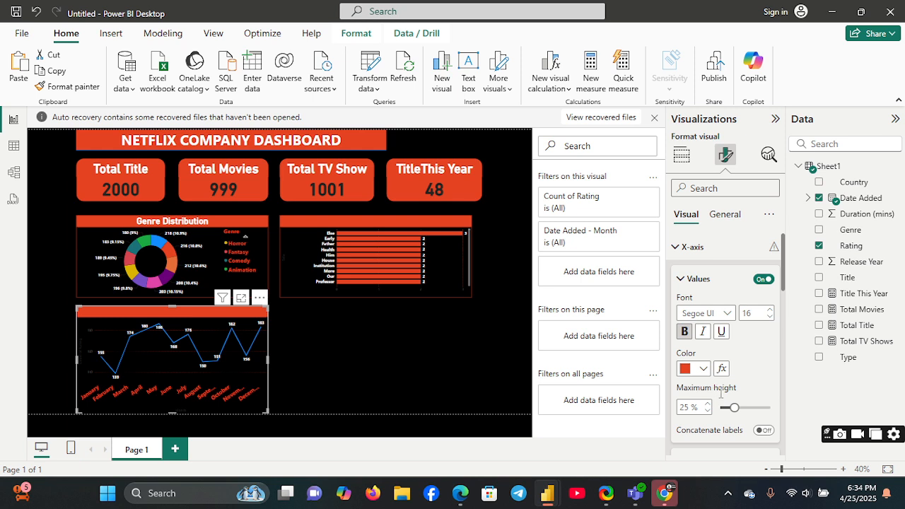
# Step: Set the colour of the line chart's X-axis title to the recent red-orange
pyautogui.scroll(-3, 777, 385)
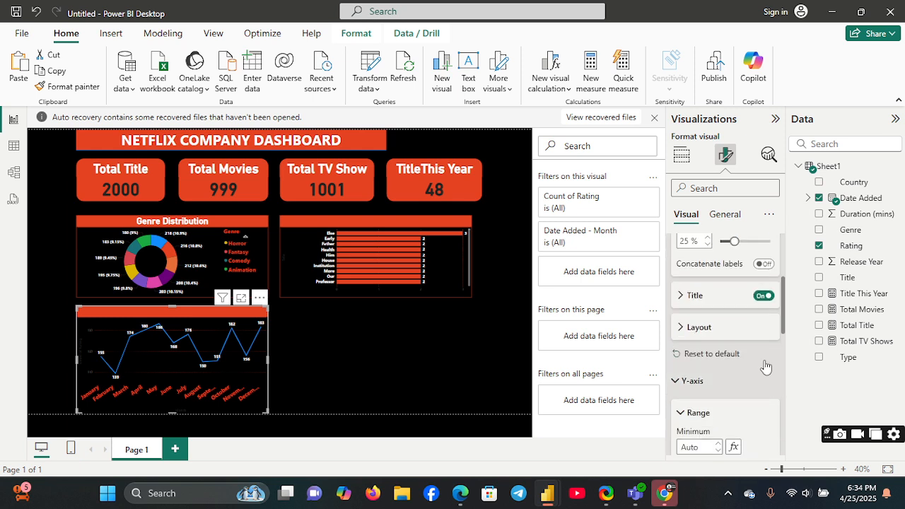
pyautogui.click(683, 297)
pyautogui.scroll(-3, 777, 396)
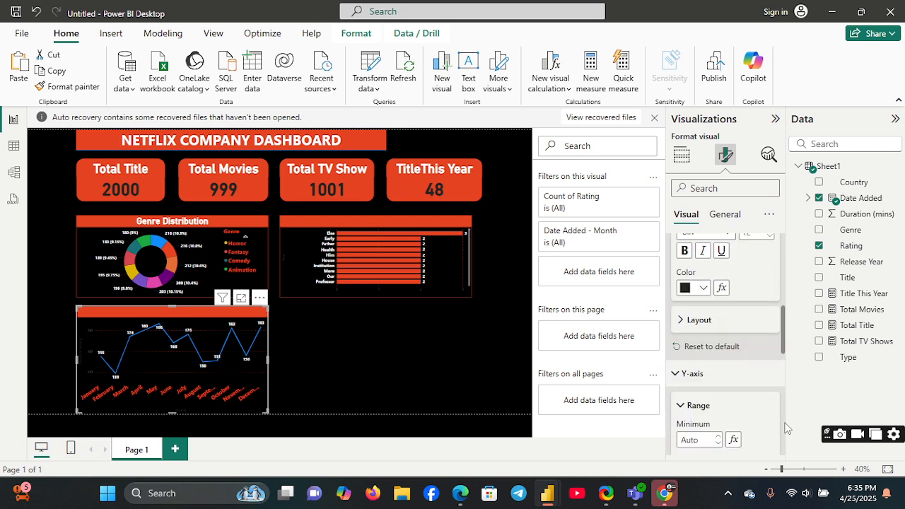
pyautogui.click(703, 288)
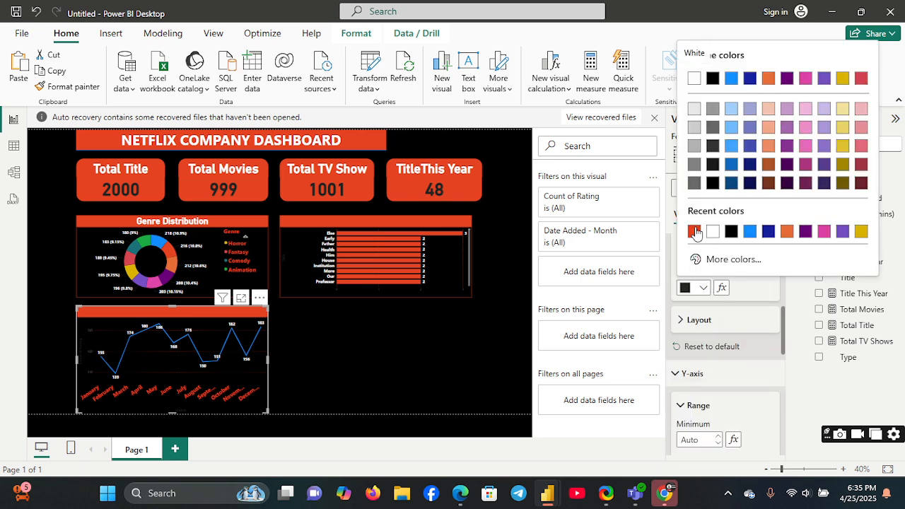
pyautogui.click(693, 231)
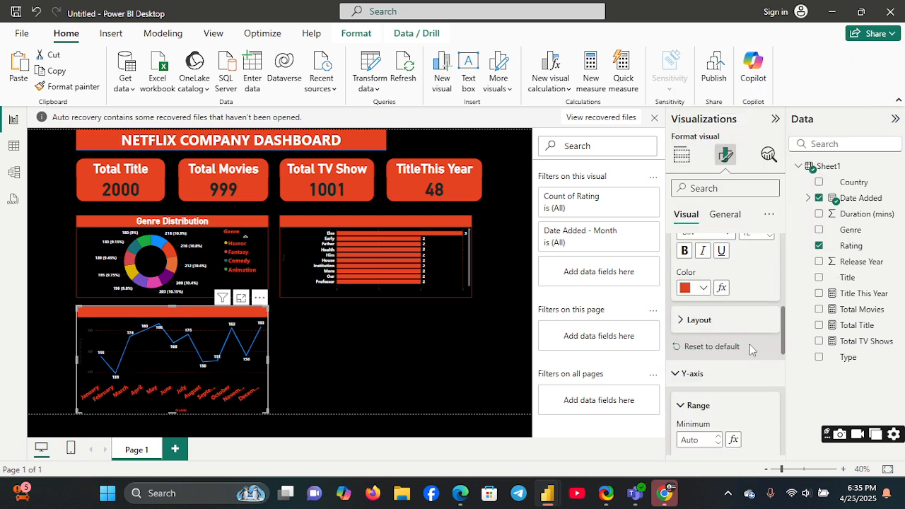
pyautogui.click(777, 384)
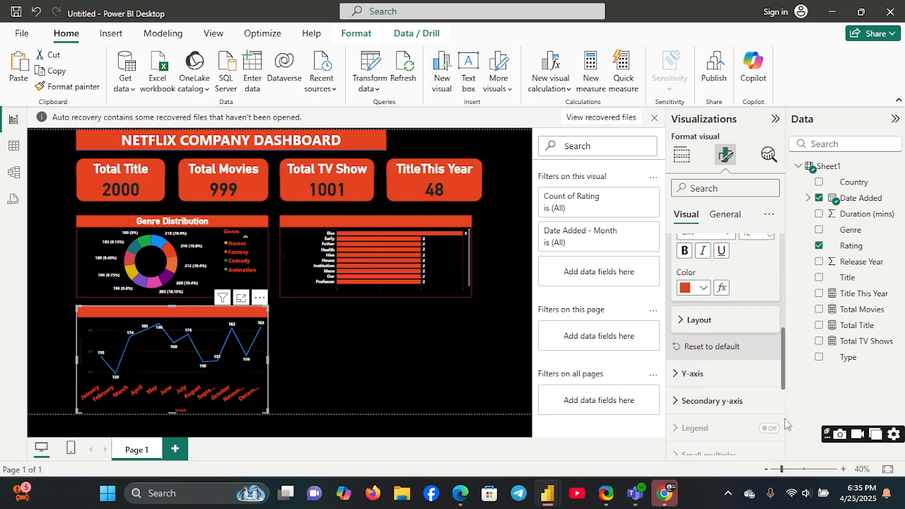
# Step: Recolour the line of the monthly line chart to the recent red-orange and deselect the chart
pyautogui.scroll(-3, 781, 378)
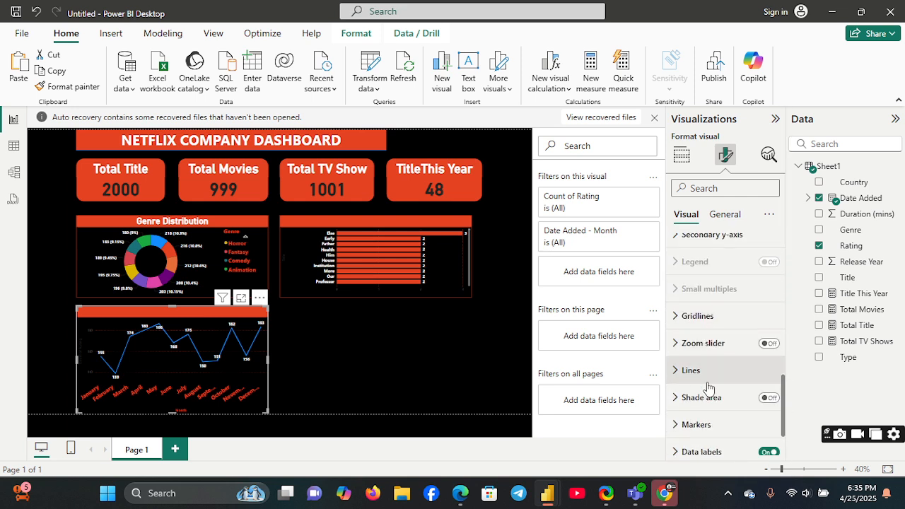
pyautogui.click(682, 370)
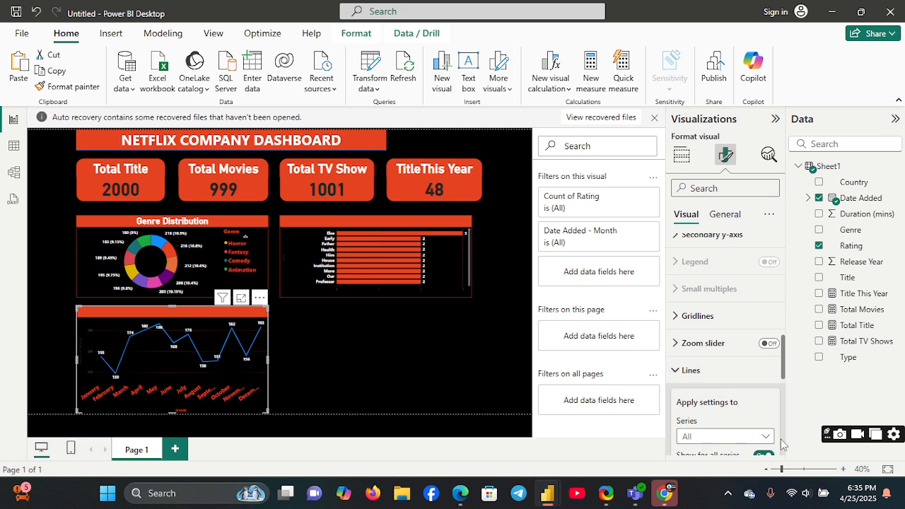
pyautogui.scroll(-3, 757, 400)
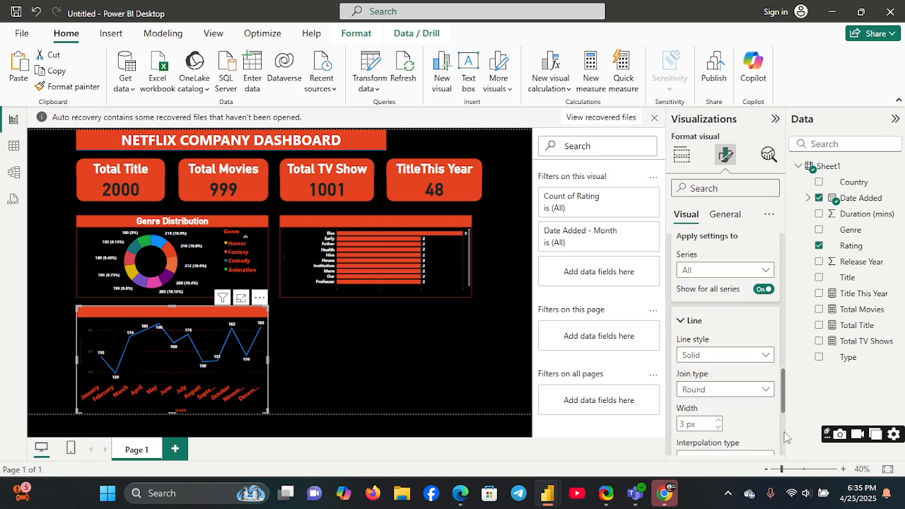
pyautogui.scroll(-3, 782, 436)
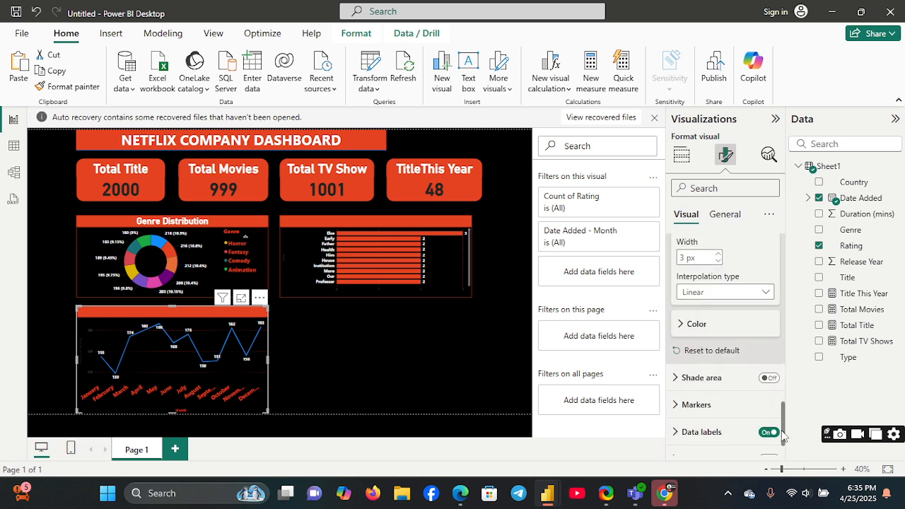
pyautogui.click(682, 324)
pyautogui.click(701, 358)
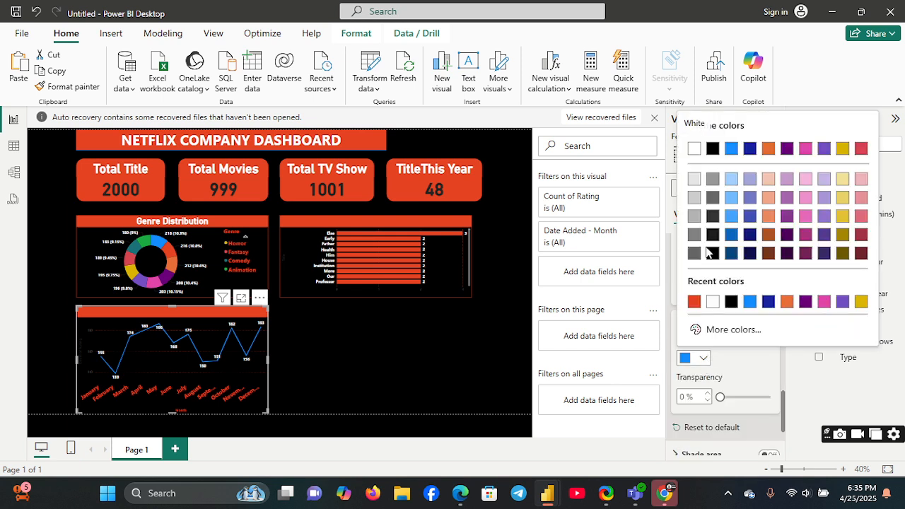
pyautogui.click(694, 302)
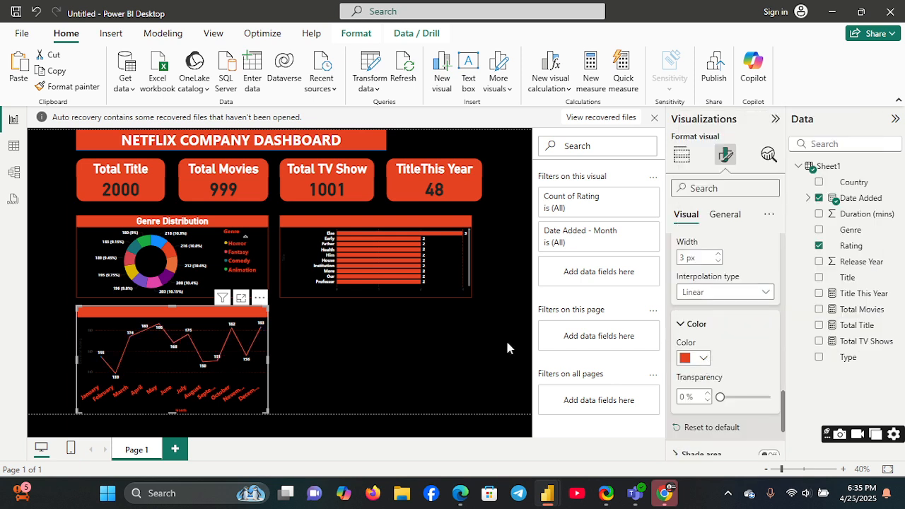
pyautogui.click(455, 355)
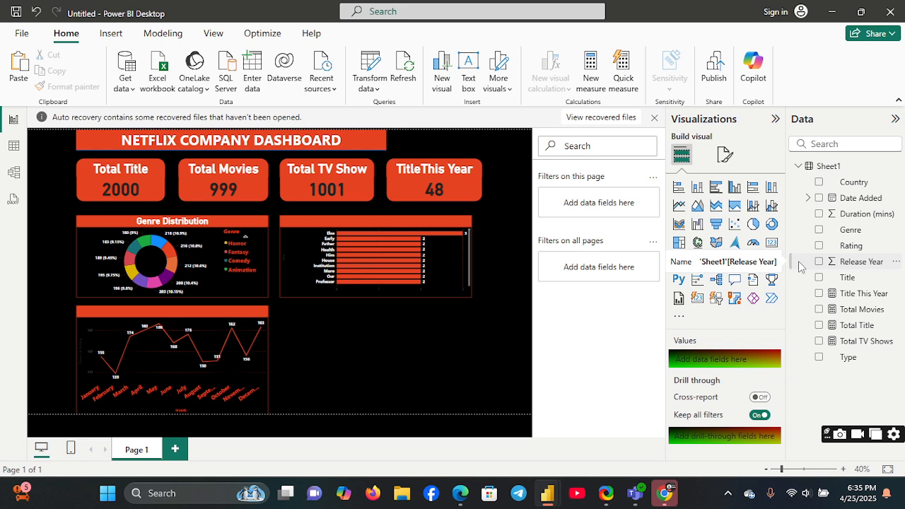
# Step: Nudge the monthly line chart very slightly to the left on the canvas and deselect it
pyautogui.click(259, 327)
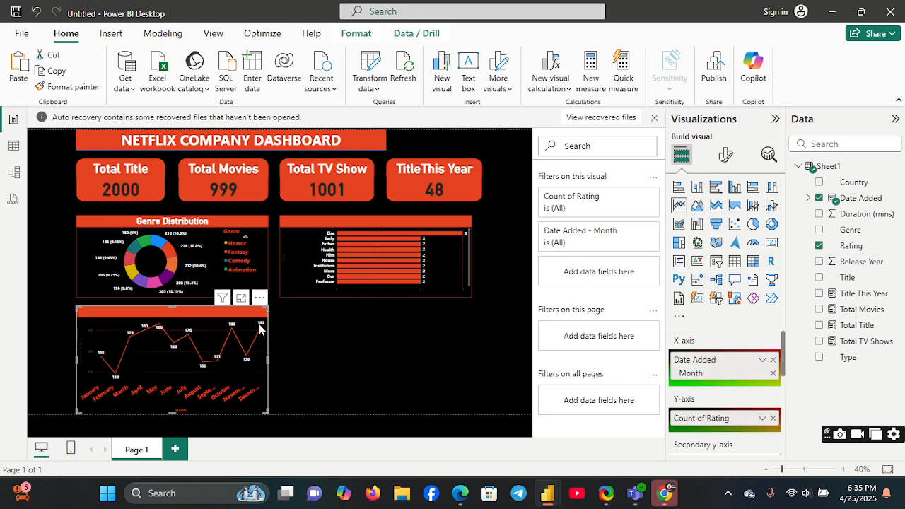
pyautogui.moveTo(259, 327); pyautogui.dragTo(257, 348)
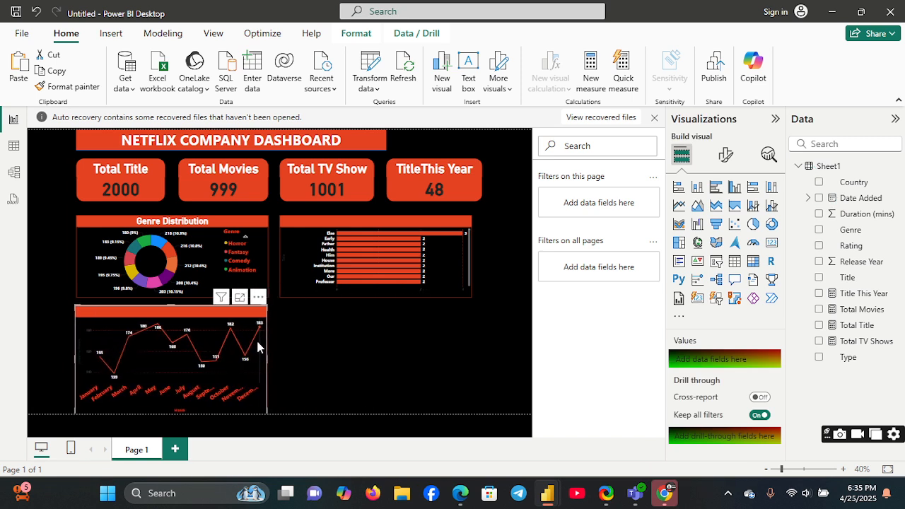
pyautogui.click(352, 351)
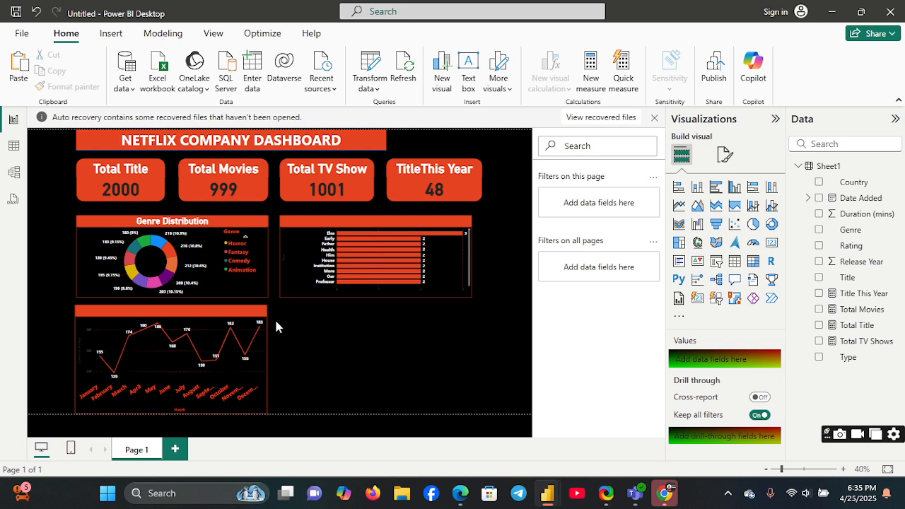
# Step: Reduce the title font size of the horizontal bar chart to 25 and deselect the chart
pyautogui.click(246, 315)
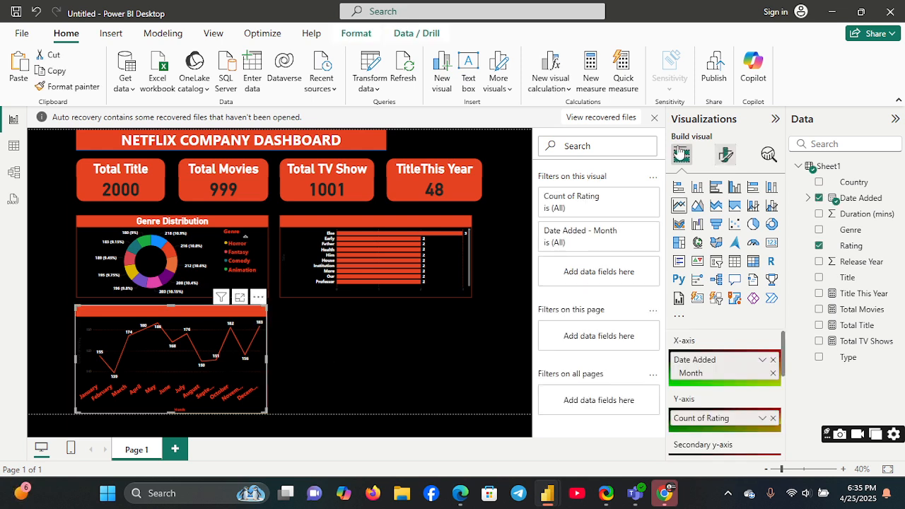
pyautogui.click(725, 156)
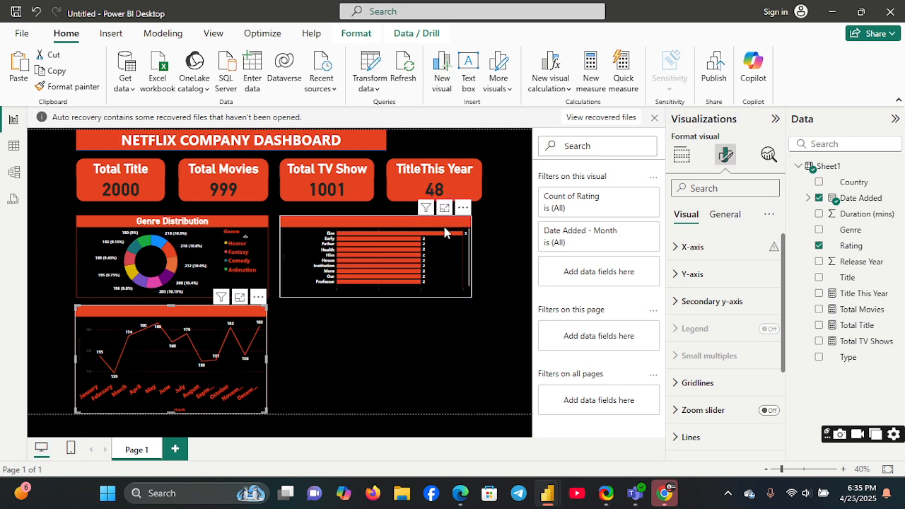
pyautogui.click(445, 232)
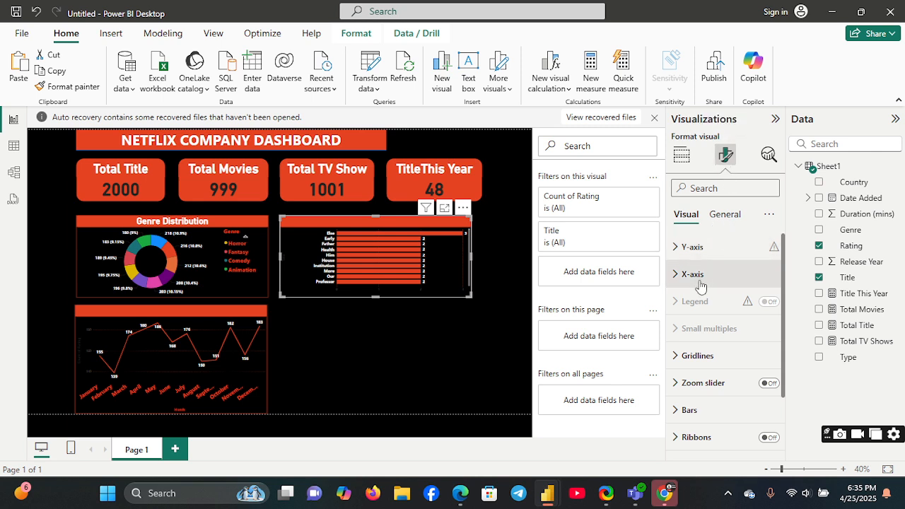
pyautogui.click(724, 213)
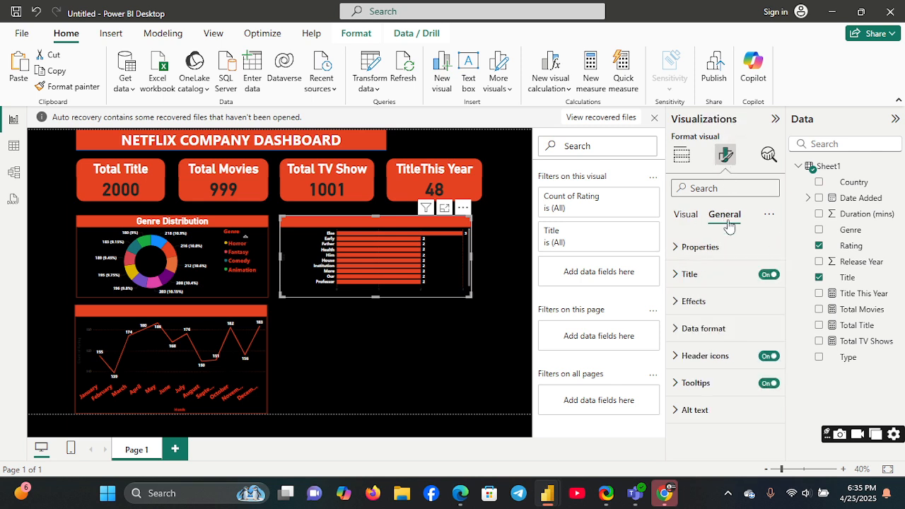
pyautogui.click(673, 274)
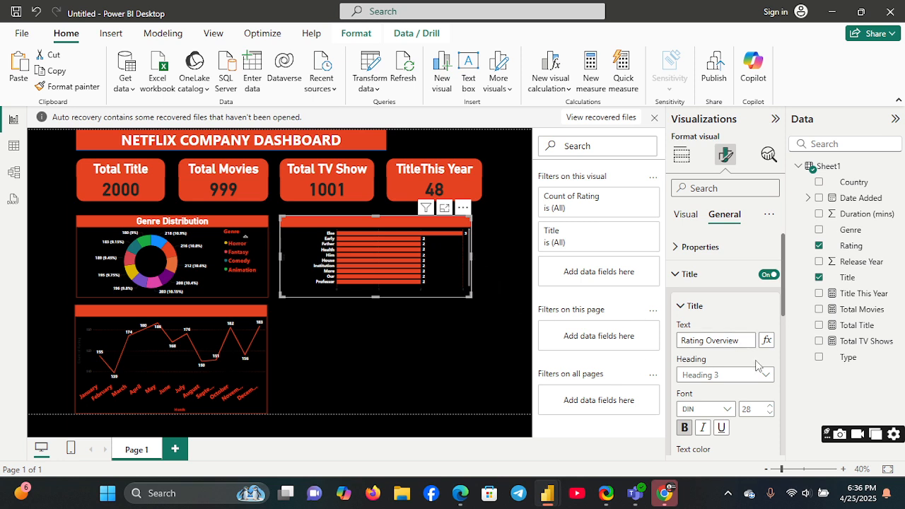
pyautogui.click(771, 415)
pyautogui.click(771, 416)
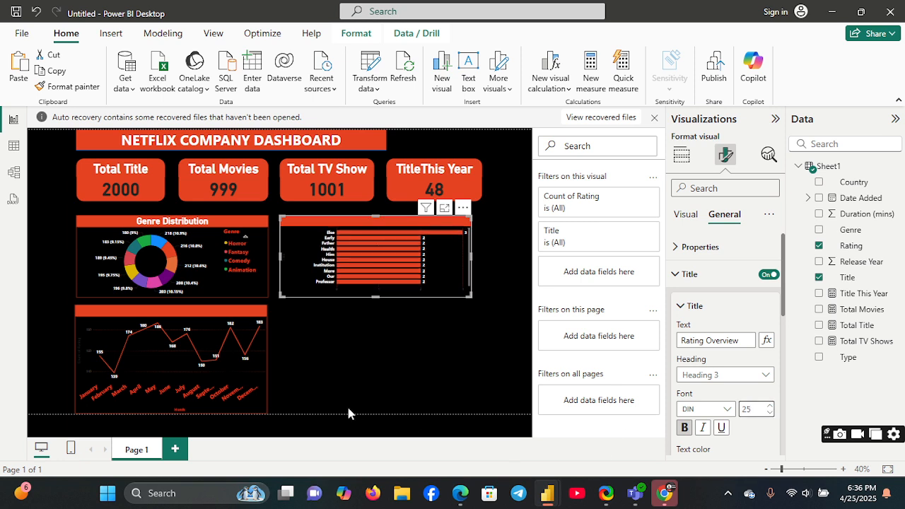
pyautogui.click(359, 348)
# Step: Set the title font size of the horizontal bar chart to 21
pyautogui.moveTo(452, 244)
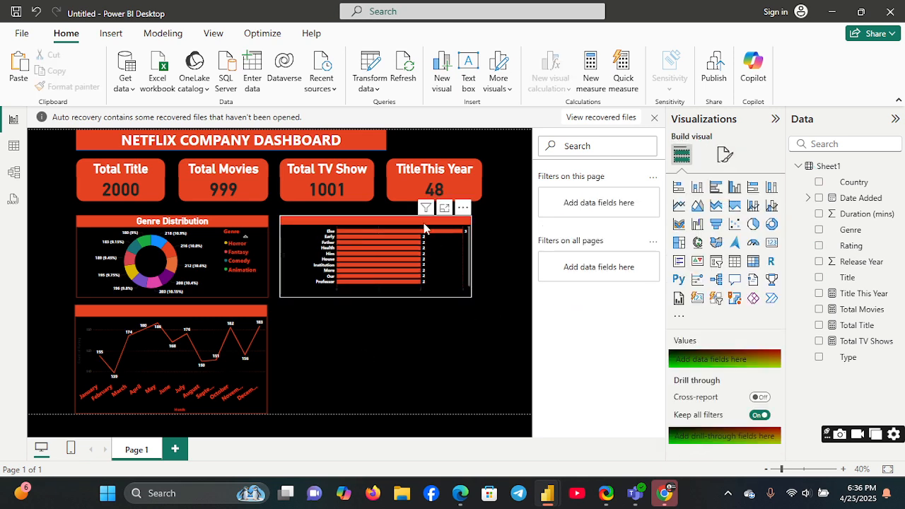
pyautogui.click(424, 227)
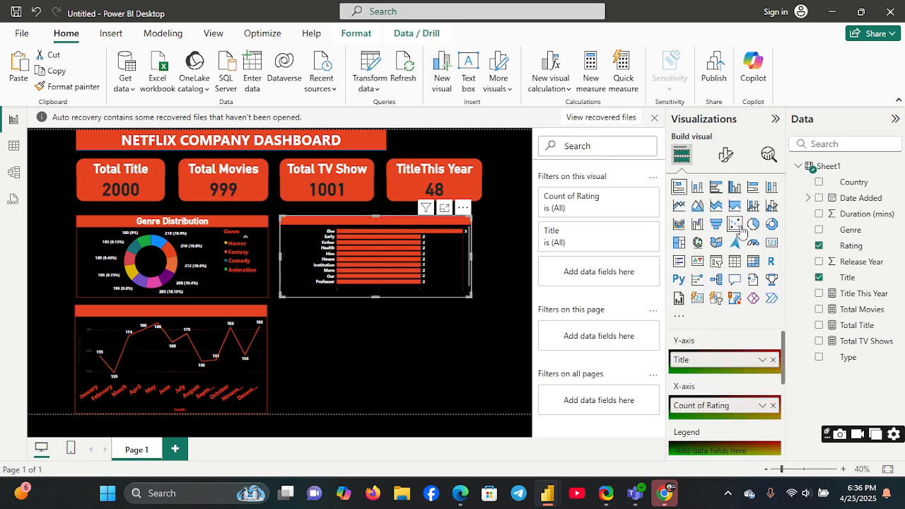
pyautogui.click(725, 154)
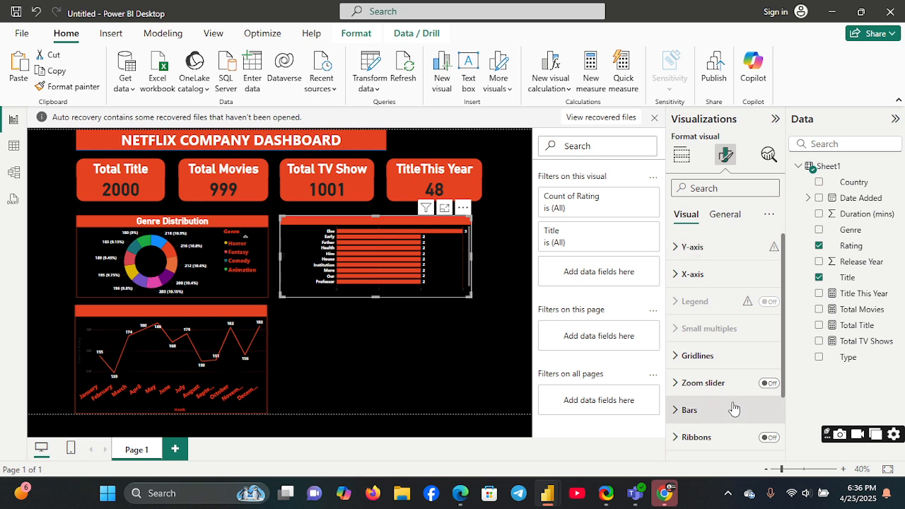
pyautogui.click(722, 214)
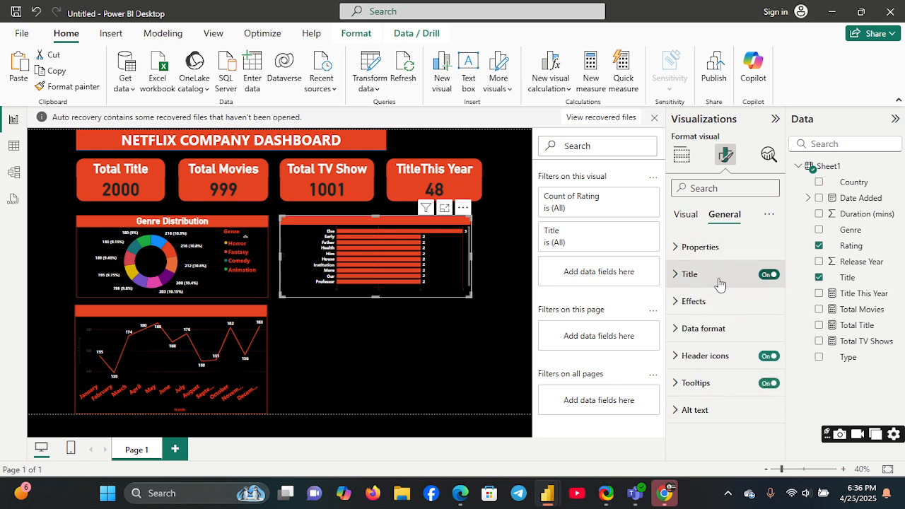
pyautogui.click(675, 274)
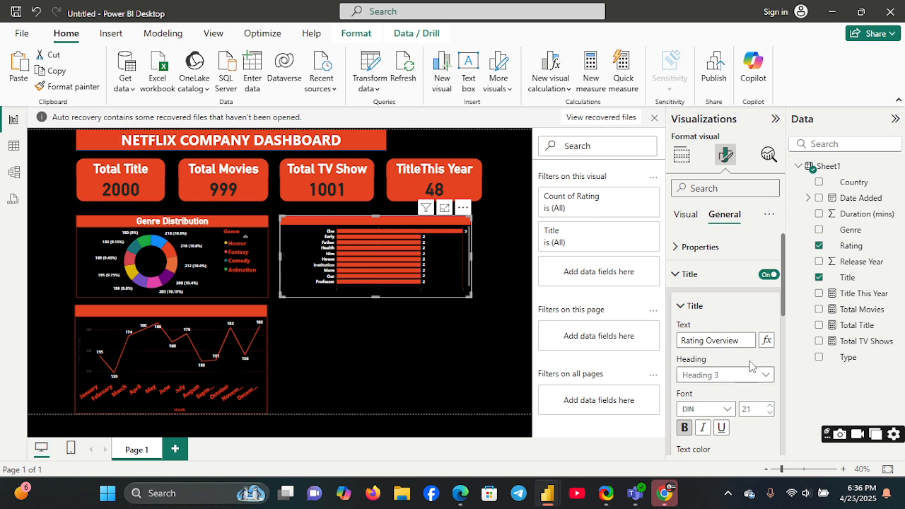
# Step: Try Spotlight on the bar chart, turn it off, and cancel conditional formatting of its title text
pyautogui.click(462, 207)
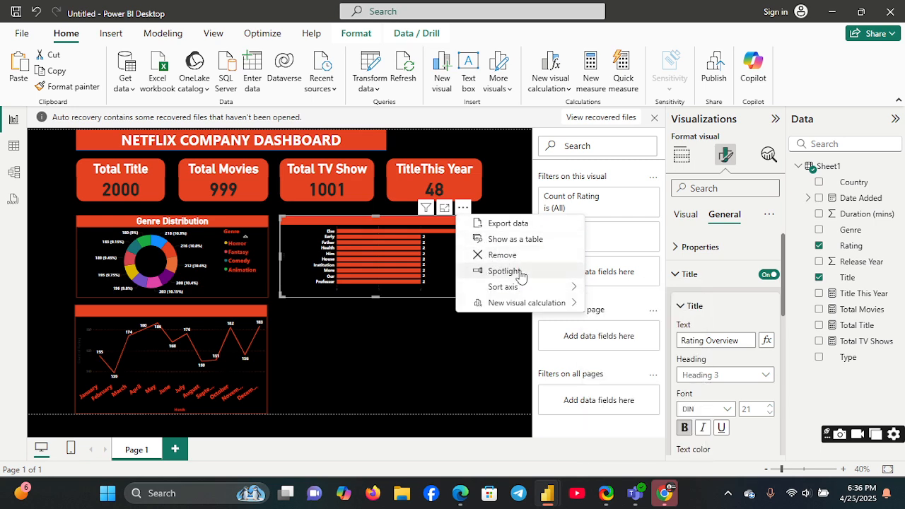
pyautogui.click(516, 271)
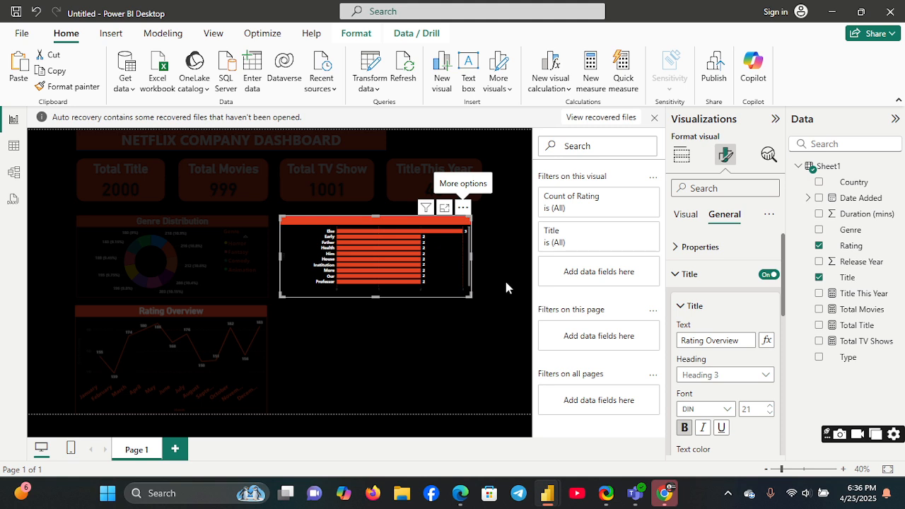
pyautogui.click(463, 207)
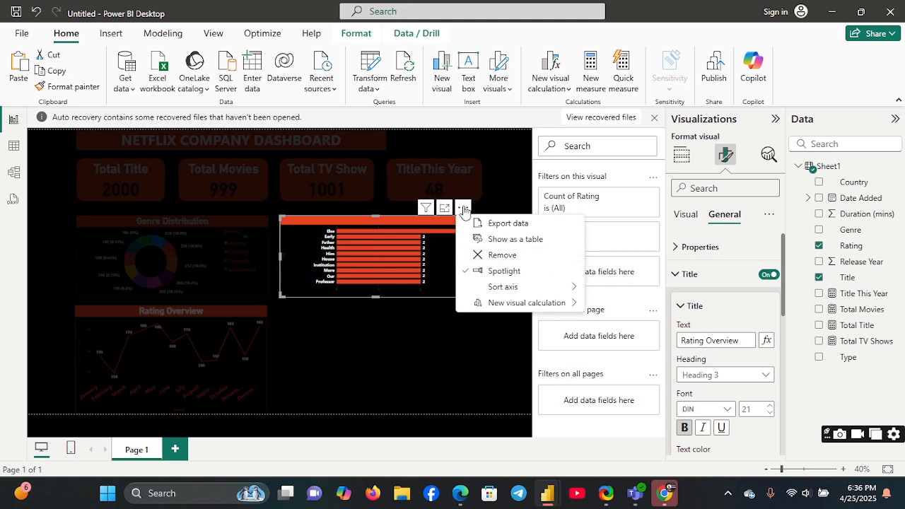
pyautogui.click(533, 272)
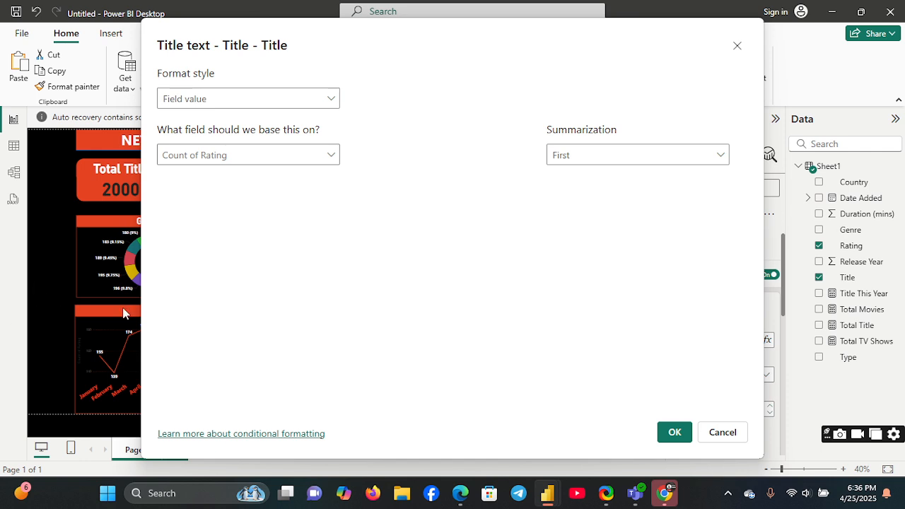
pyautogui.click(737, 47)
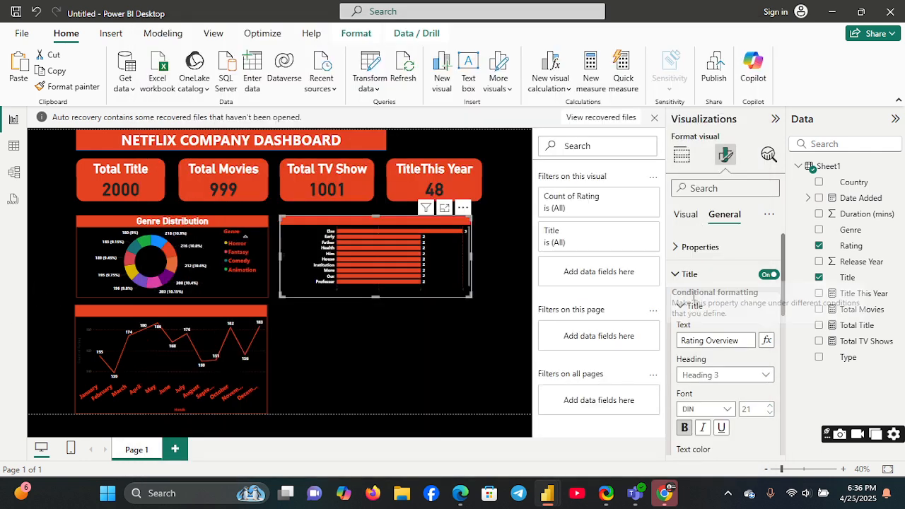
# Step: Change the font of the bar chart's title to Segoe UI Bold
pyautogui.click(728, 413)
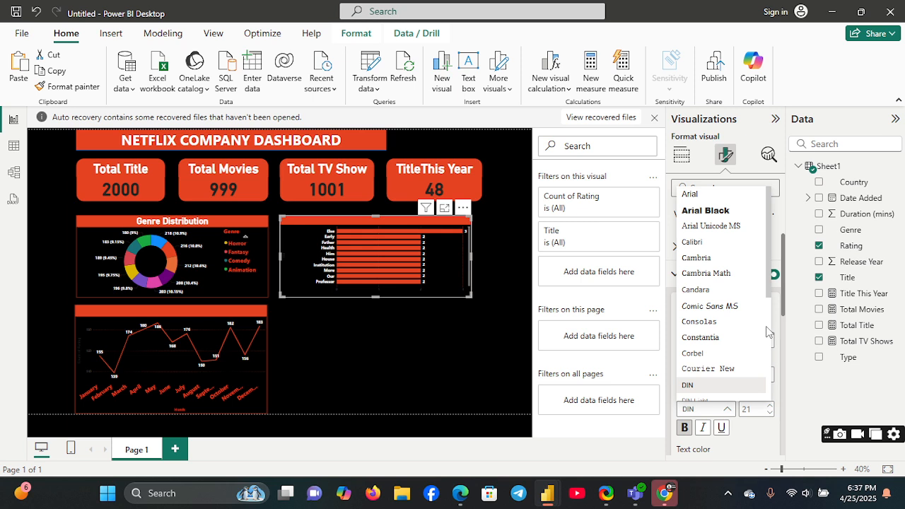
pyautogui.scroll(-3, 767, 332)
pyautogui.click(742, 308)
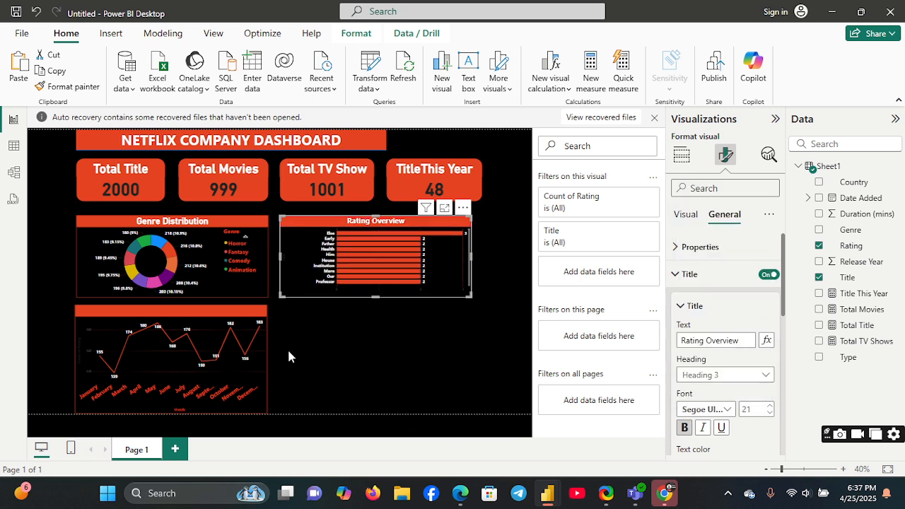
# Step: Change the font of the monthly line chart's title to Segoe UI Bold and deselect the chart
pyautogui.click(259, 316)
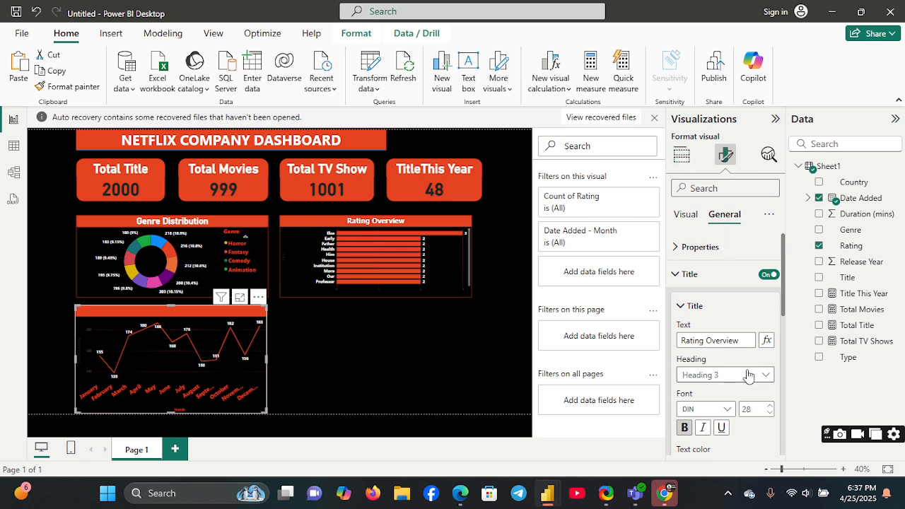
pyautogui.click(725, 410)
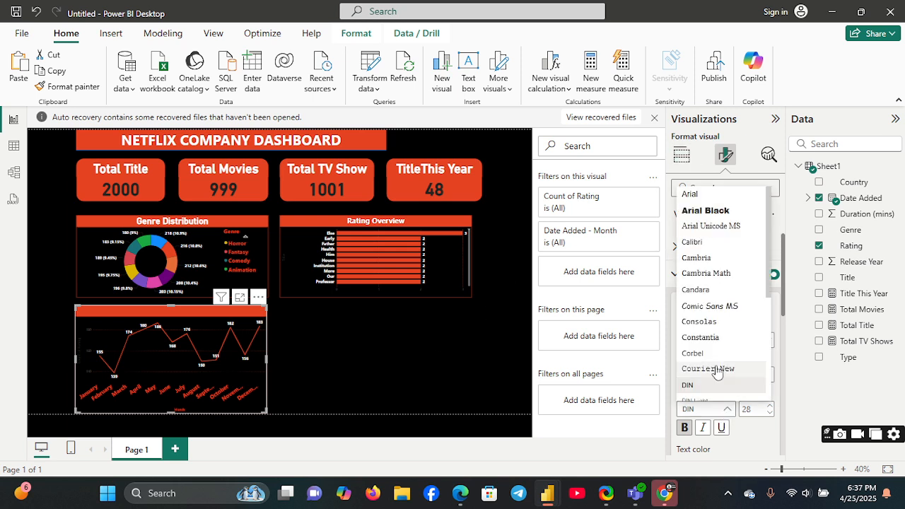
pyautogui.scroll(-3, 762, 344)
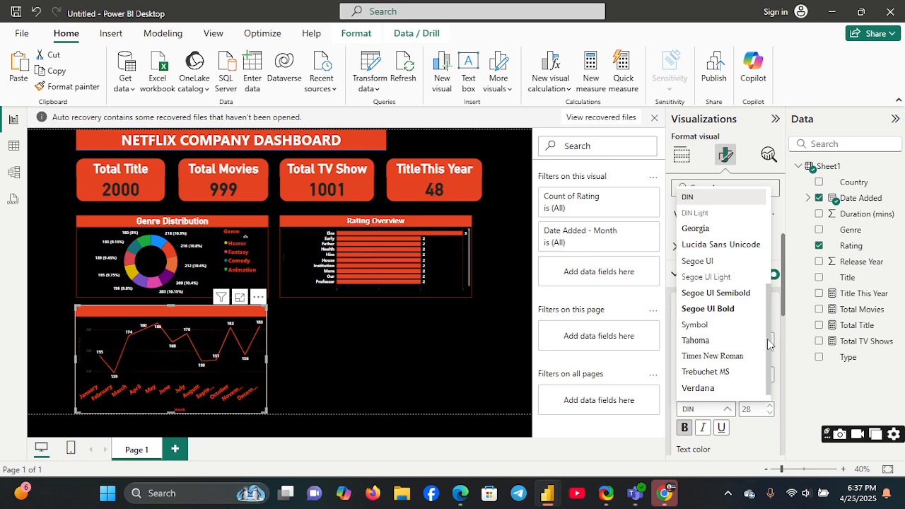
pyautogui.click(721, 309)
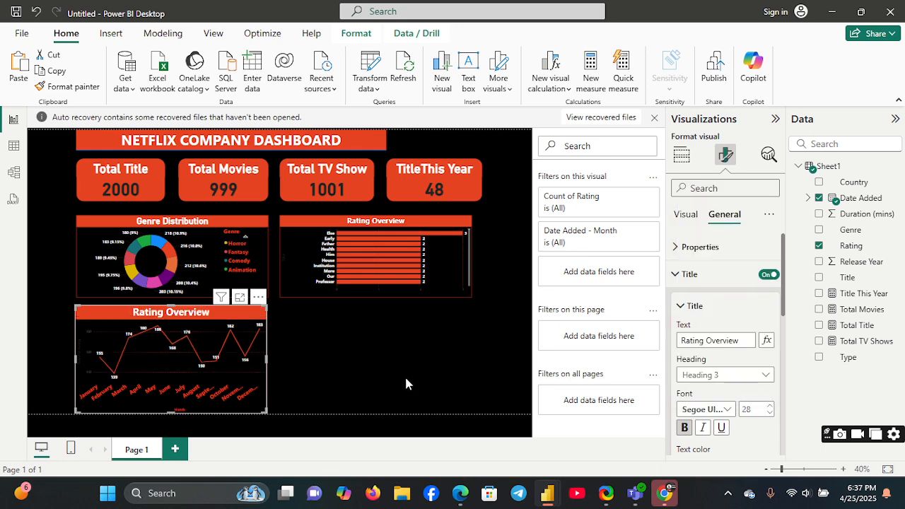
pyautogui.click(362, 371)
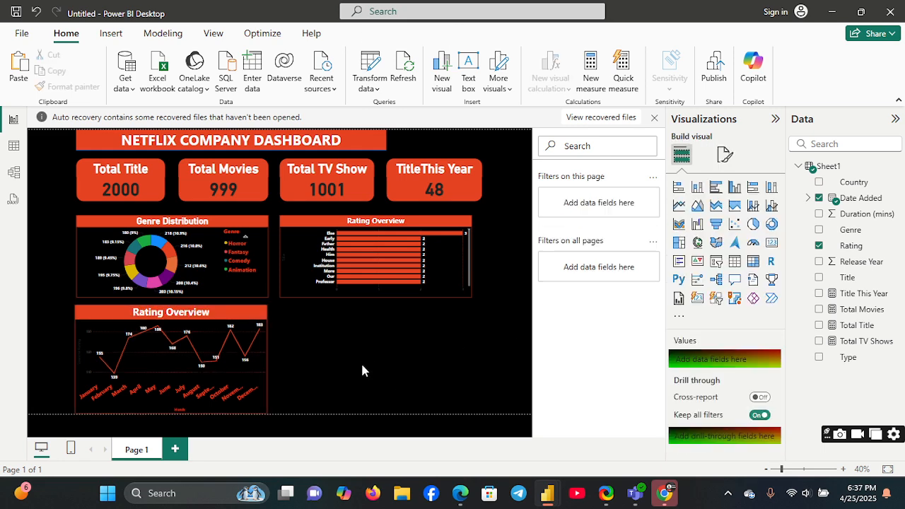
# Step: Change the title text of the monthly line chart to "Title Over Time" and deselect the chart
pyautogui.click(263, 324)
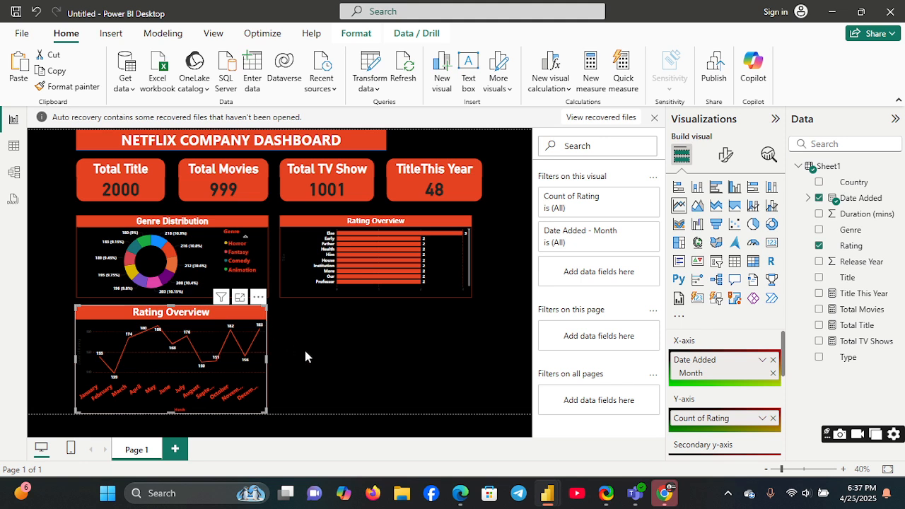
pyautogui.click(720, 157)
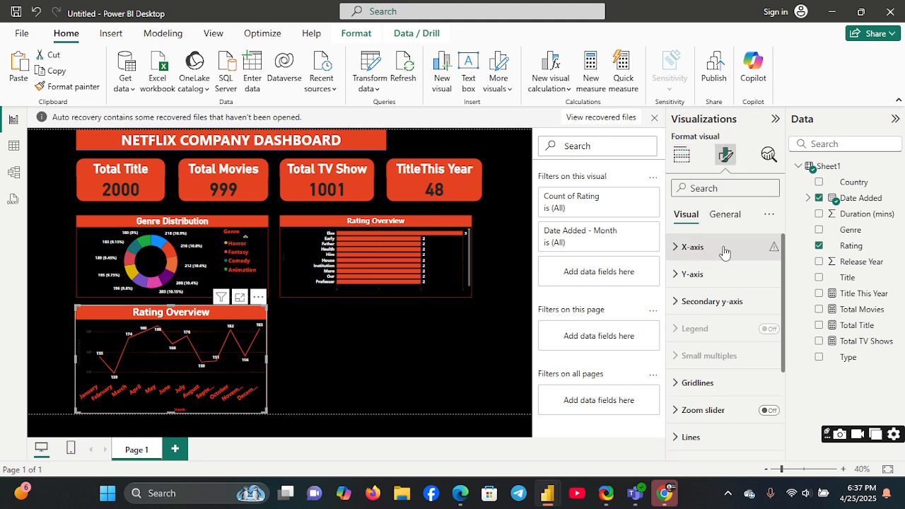
pyautogui.click(725, 214)
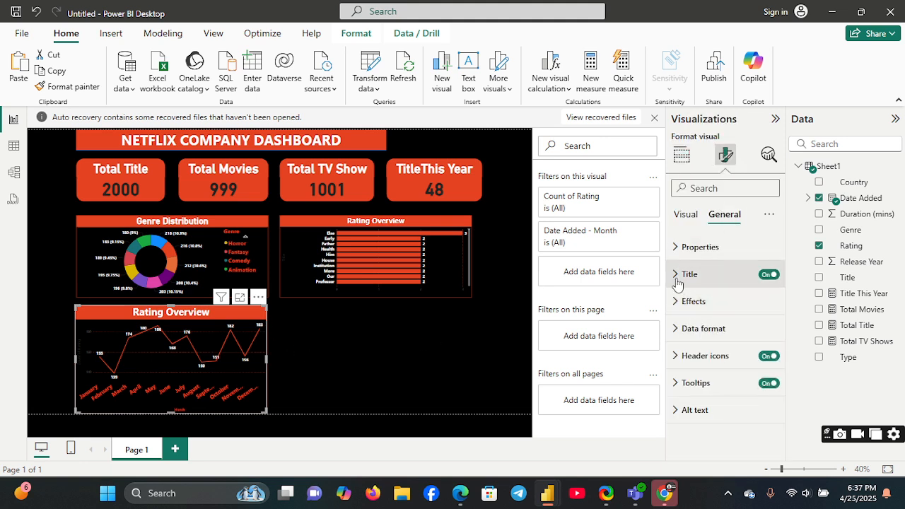
pyautogui.click(679, 278)
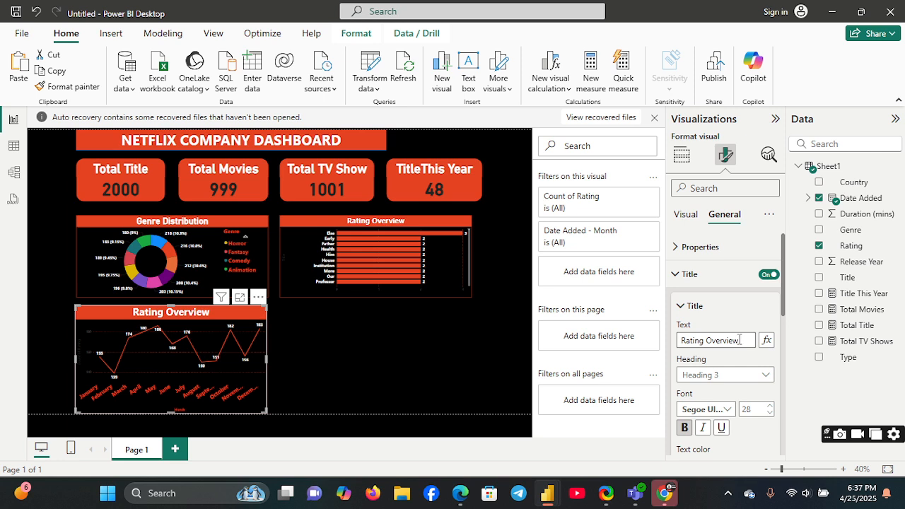
pyautogui.moveTo(740, 340); pyautogui.dragTo(675, 344)
pyautogui.write('Title')
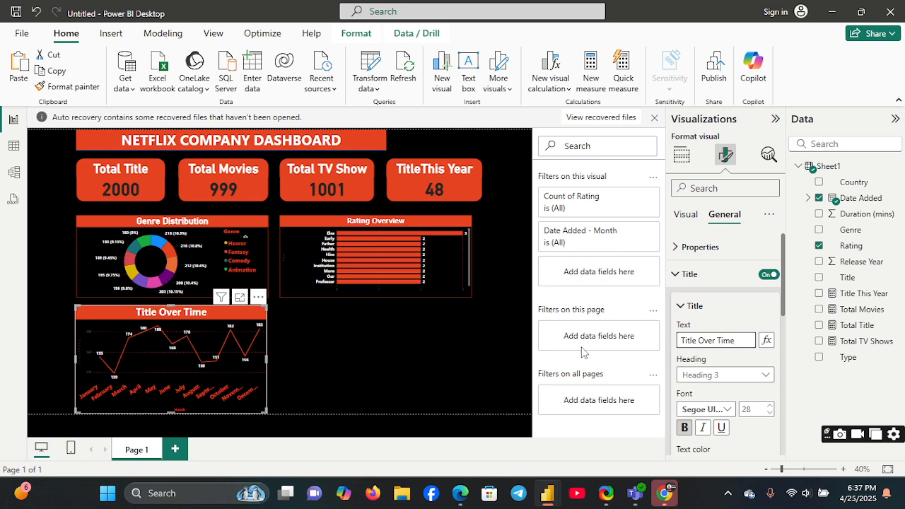
pyautogui.click(296, 341)
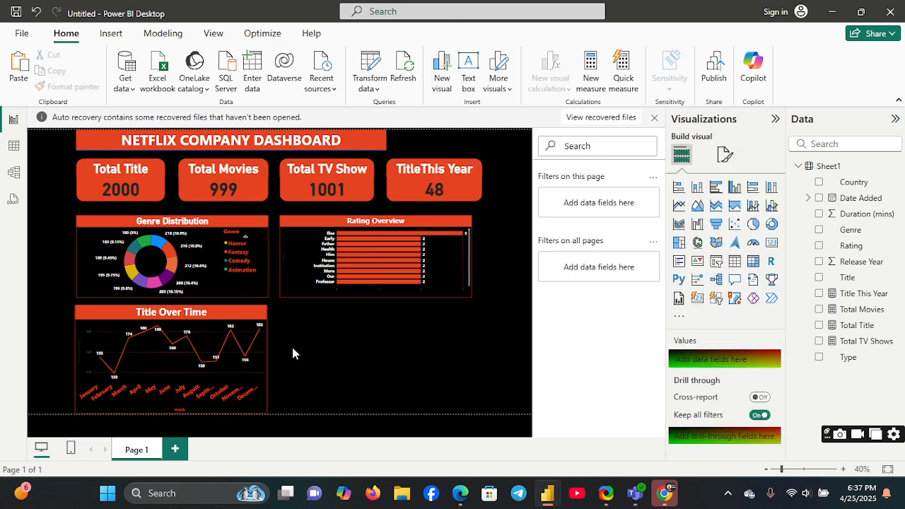
# Step: Duplicate the Title Over Time line chart and place the copy beside it, directly below the Rating Overview bar chart
pyautogui.click(239, 322)
pyautogui.hotkey('ctrl', 'c')
pyautogui.hotkey('ctrl', 'v')
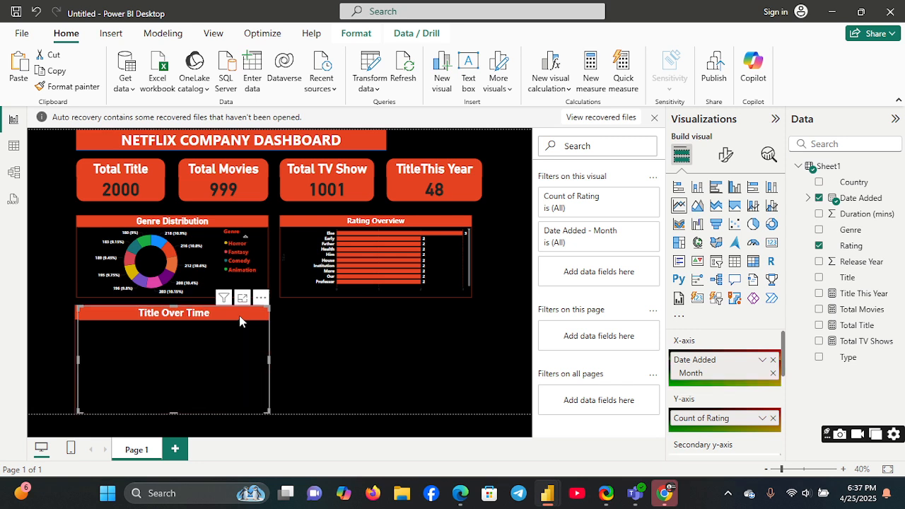
pyautogui.moveTo(239, 322); pyautogui.dragTo(439, 347)
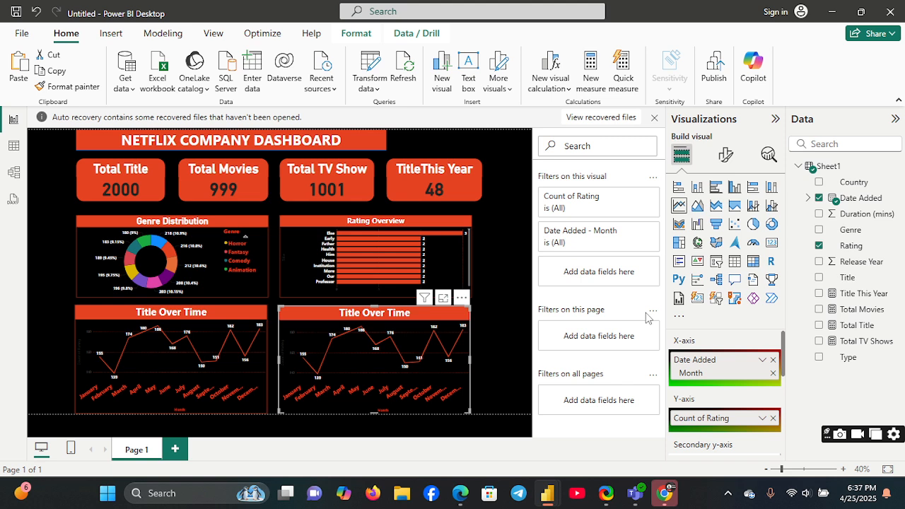
# Step: Change the duplicated line chart's title text to "5 Top Country by content" and deselect the chart
pyautogui.click(725, 156)
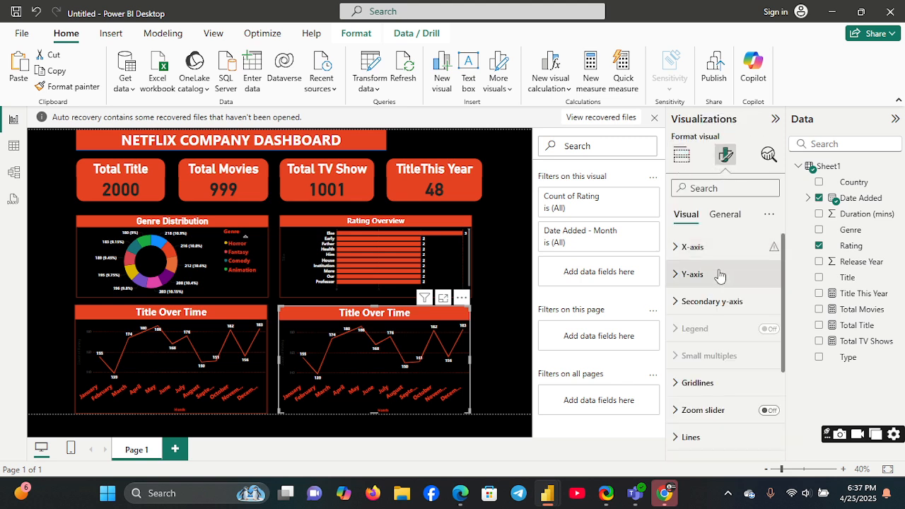
pyautogui.click(723, 215)
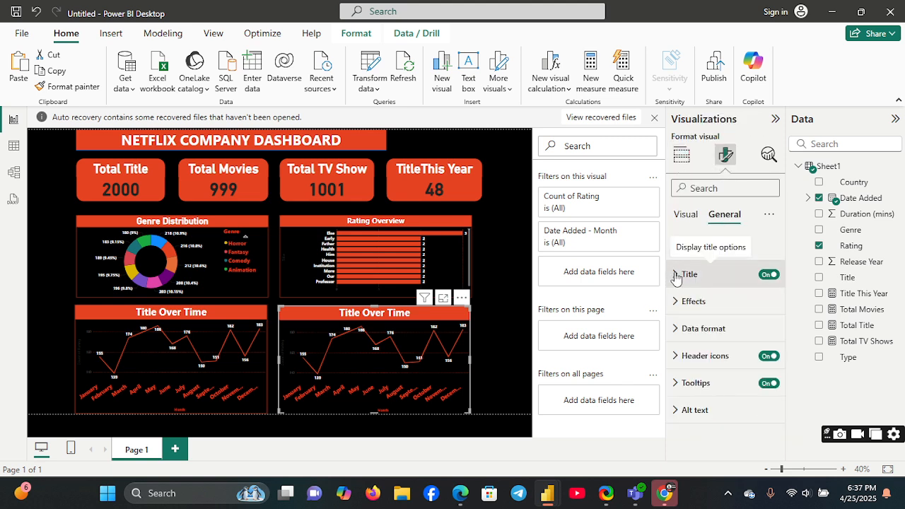
pyautogui.click(690, 275)
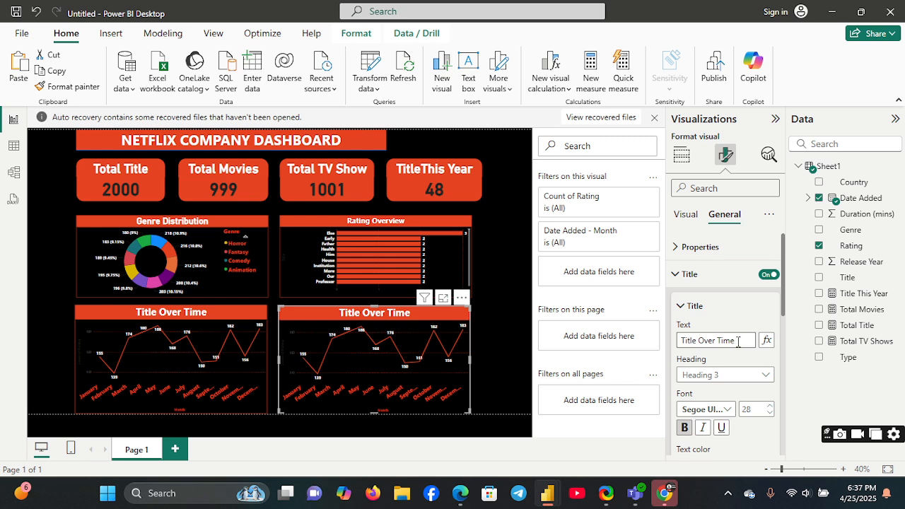
pyautogui.moveTo(737, 342); pyautogui.dragTo(680, 343)
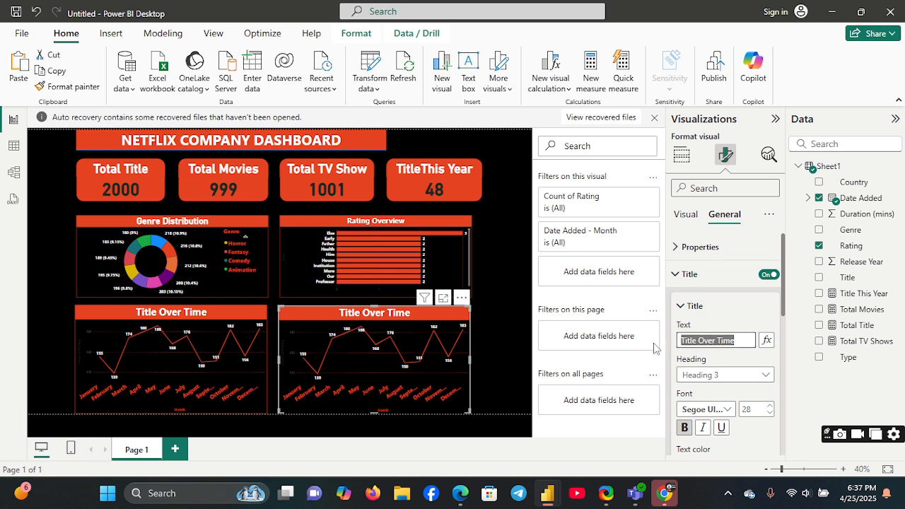
pyautogui.write('5')
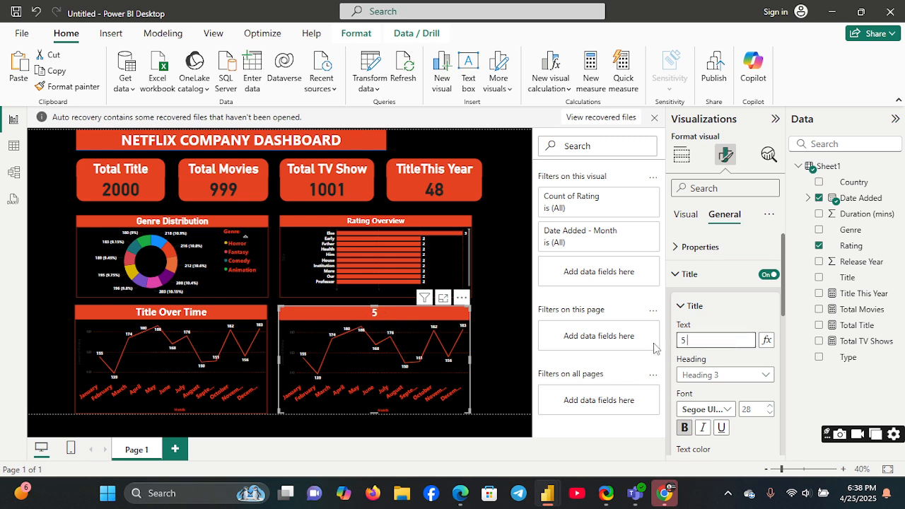
pyautogui.write(' Top Country by')
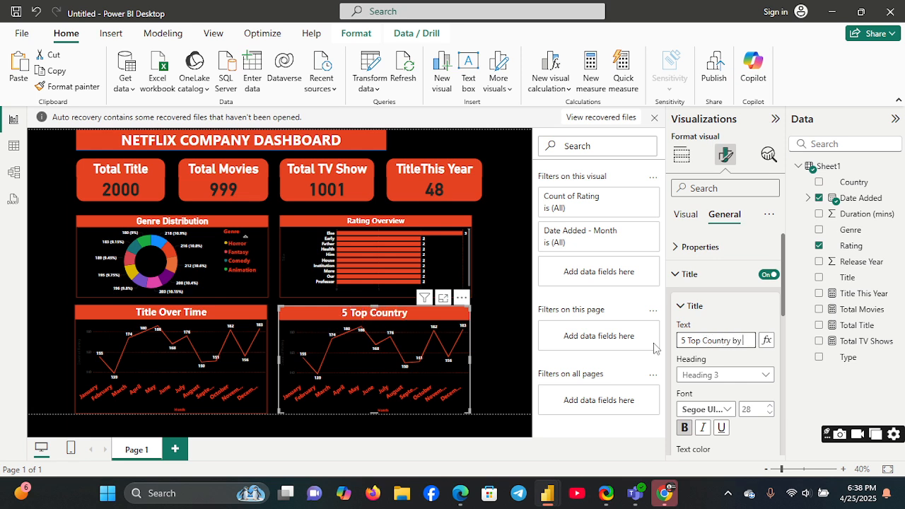
pyautogui.write(' content')
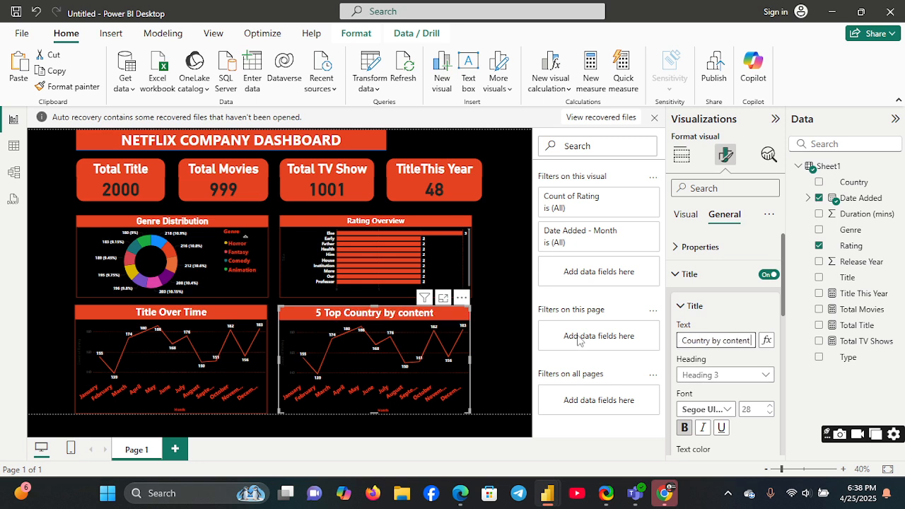
pyautogui.click(503, 358)
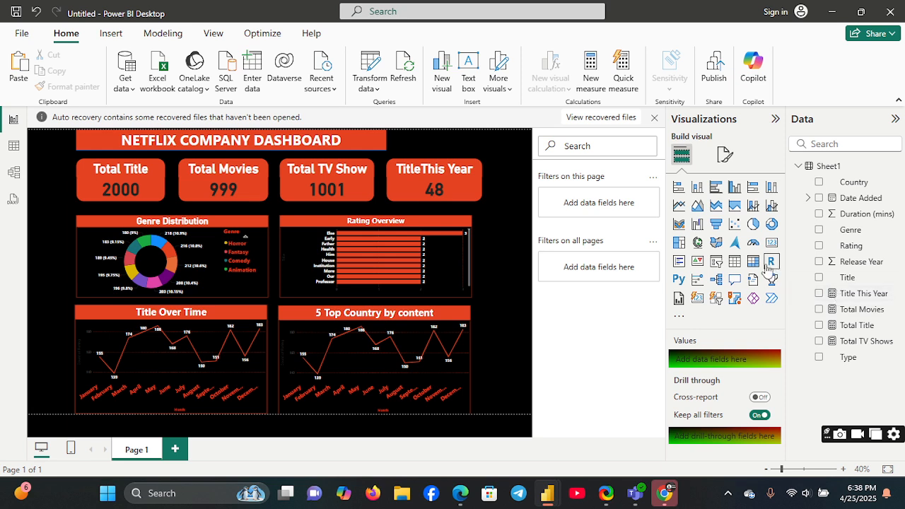
# Step: Convert the 5 Top Country by content chart to a filled map and remove the Date Added month from its legend
pyautogui.click(445, 320)
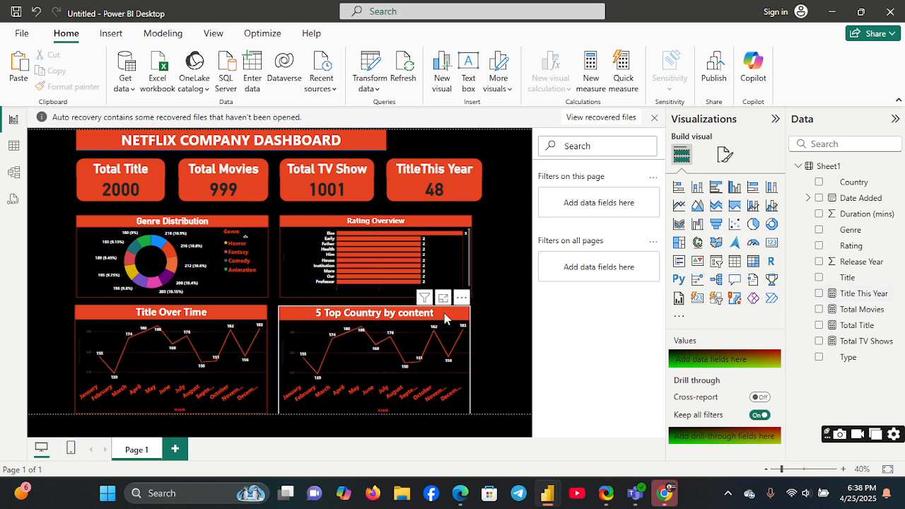
pyautogui.click(698, 242)
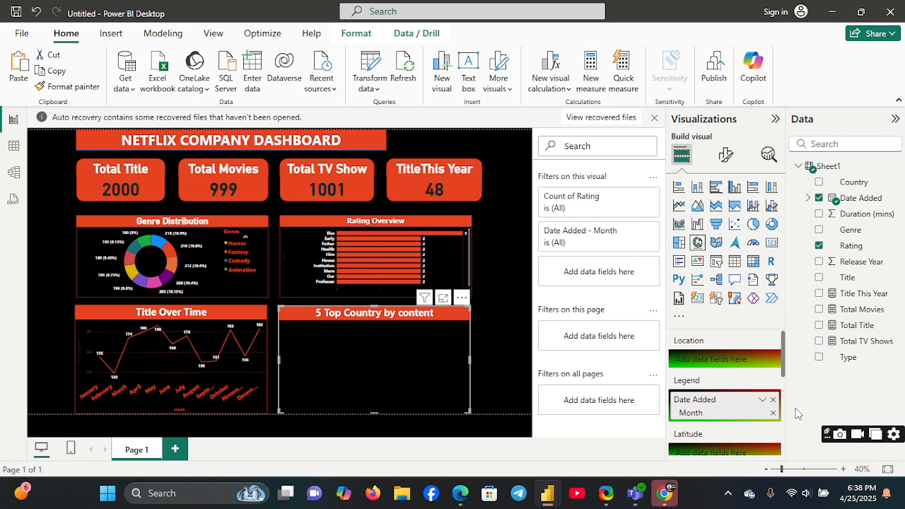
pyautogui.click(773, 412)
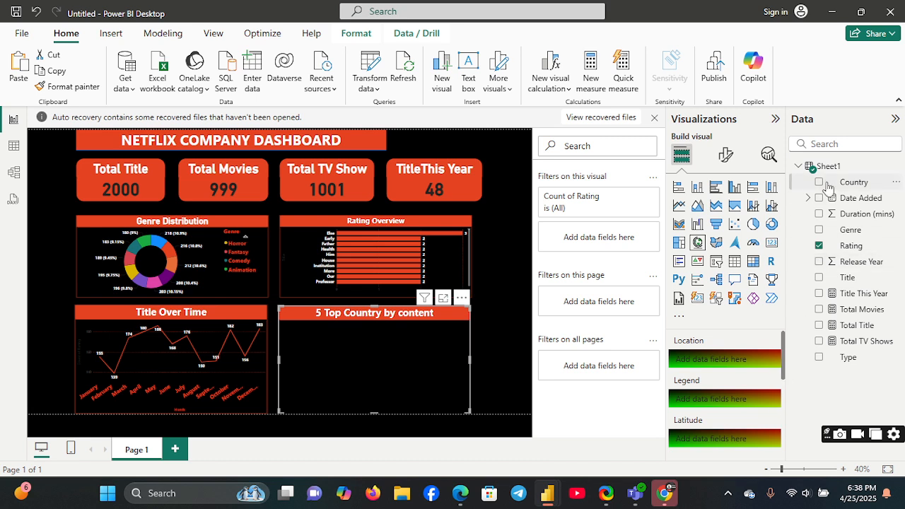
# Step: Assign the Country field to the filled map's location and the Title field to its legend
pyautogui.moveTo(827, 186); pyautogui.dragTo(722, 370)
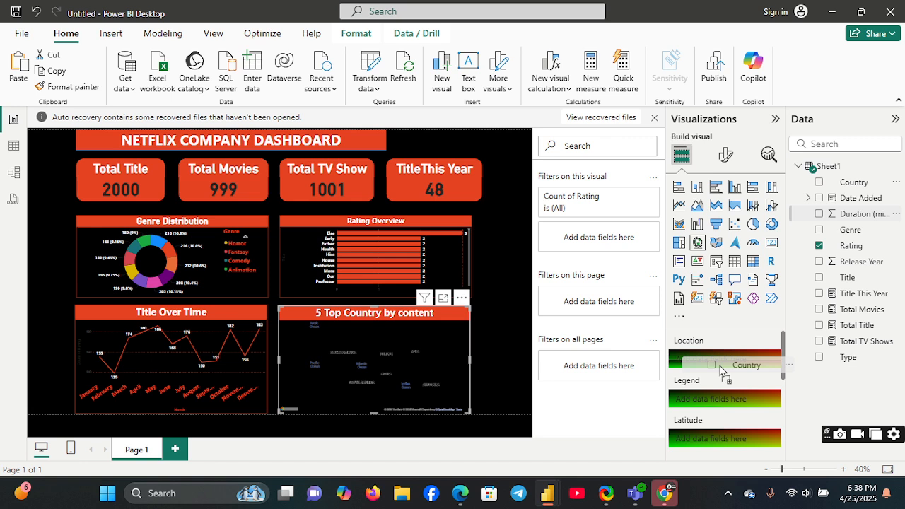
pyautogui.moveTo(721, 369)
pyautogui.mouseDown()
pyautogui.moveTo(743, 417)
pyautogui.moveTo(715, 361)
pyautogui.mouseUp()
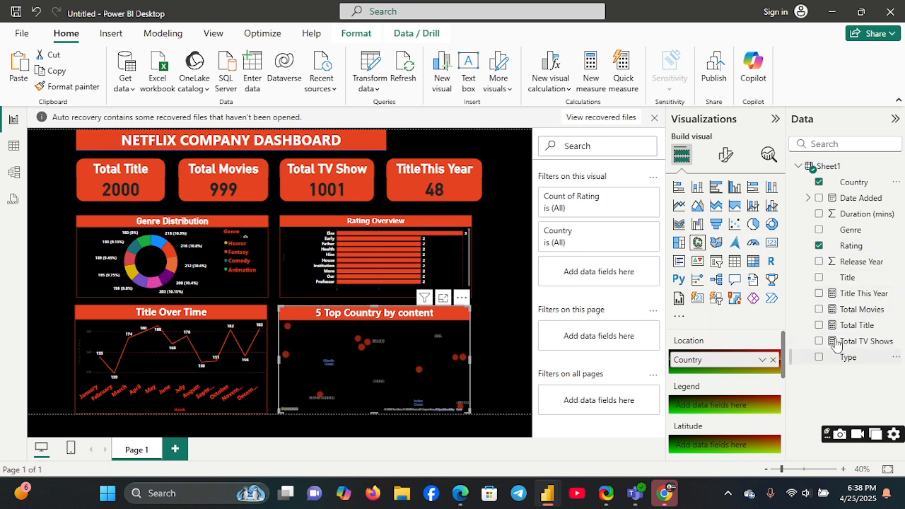
pyautogui.moveTo(836, 279); pyautogui.dragTo(707, 417)
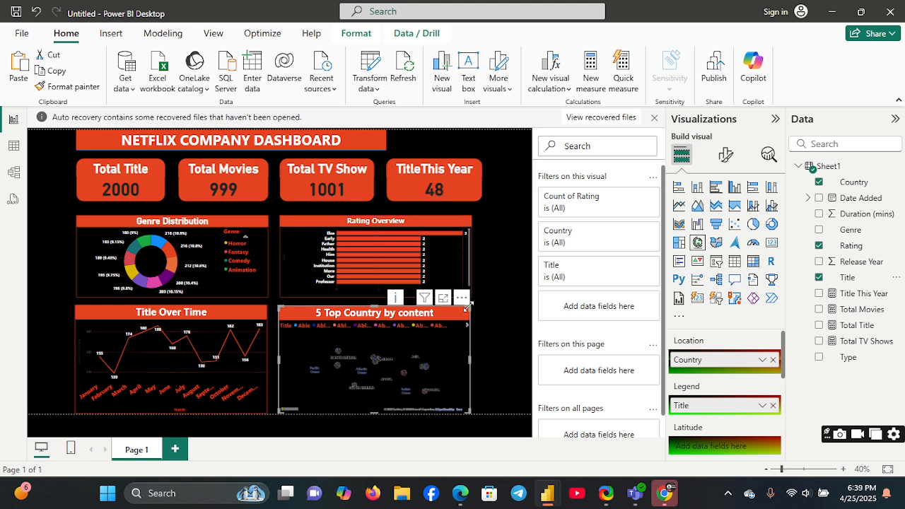
# Step: Resize the filled map to fit below the Rating Overview chart, slightly wider than that chart, and deselect it
pyautogui.moveTo(516, 276); pyautogui.dragTo(517, 263)
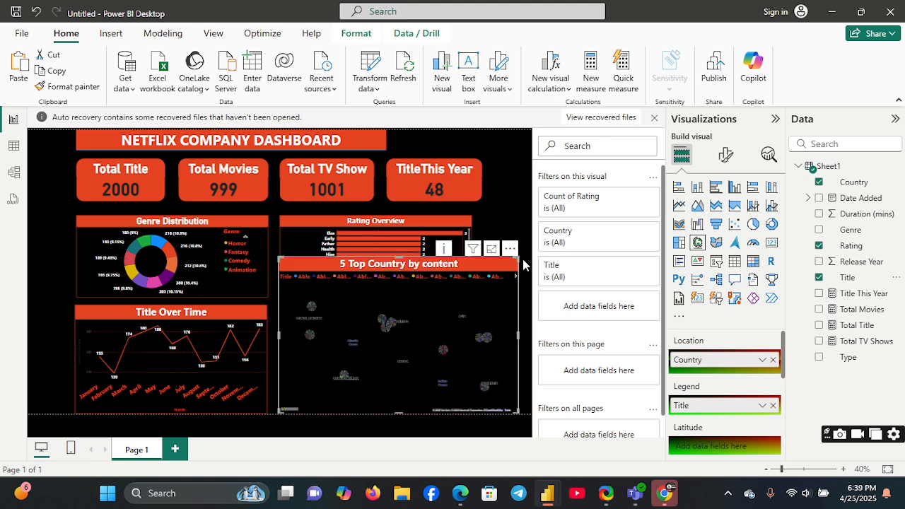
pyautogui.moveTo(515, 261); pyautogui.dragTo(483, 320)
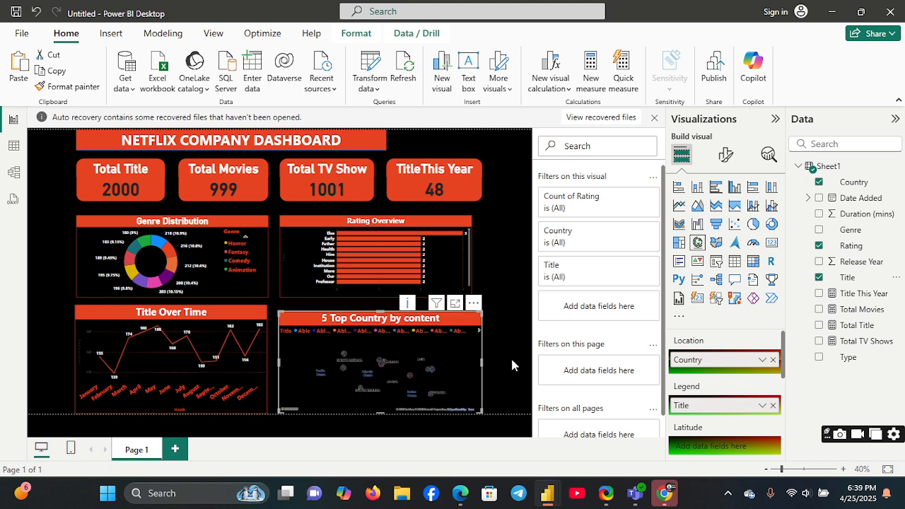
pyautogui.click(504, 319)
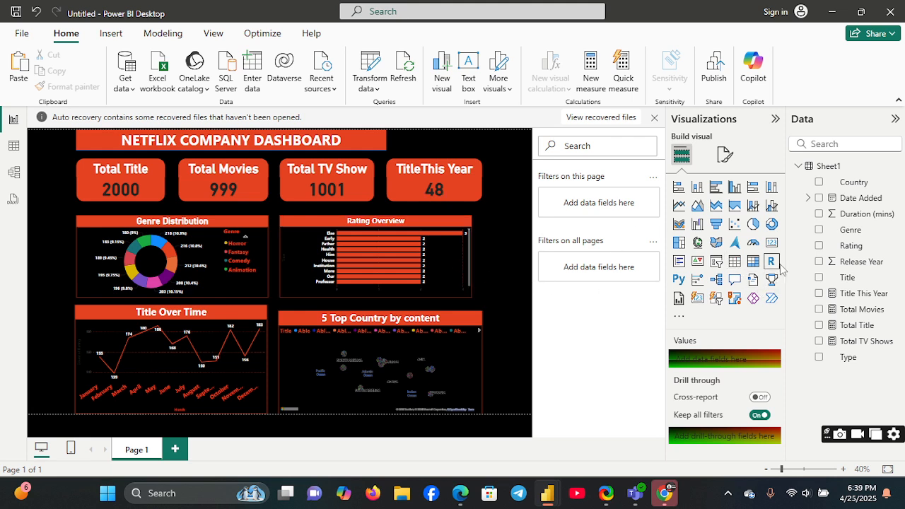
# Step: Add a slicer and shape it into a narrow vertical strip beside the Genre Distribution and Title Over Time charts
pyautogui.click(716, 265)
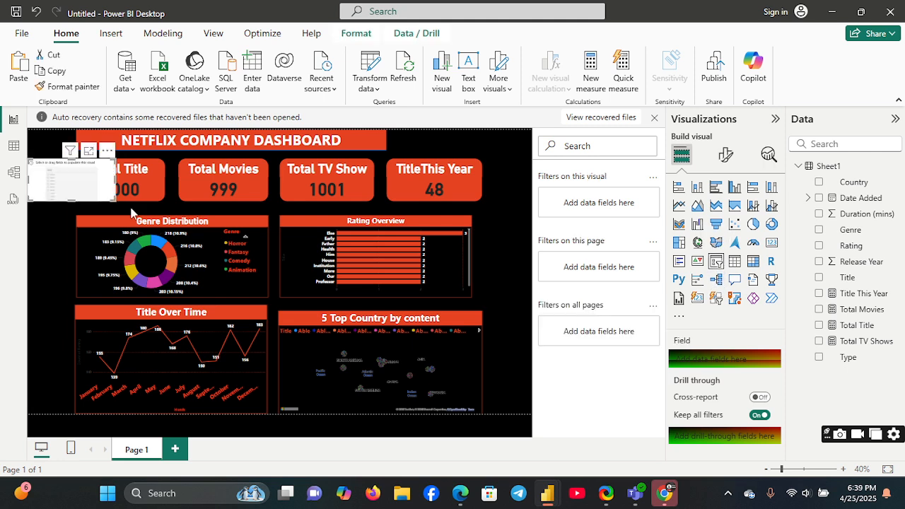
pyautogui.moveTo(117, 181); pyautogui.dragTo(65, 181)
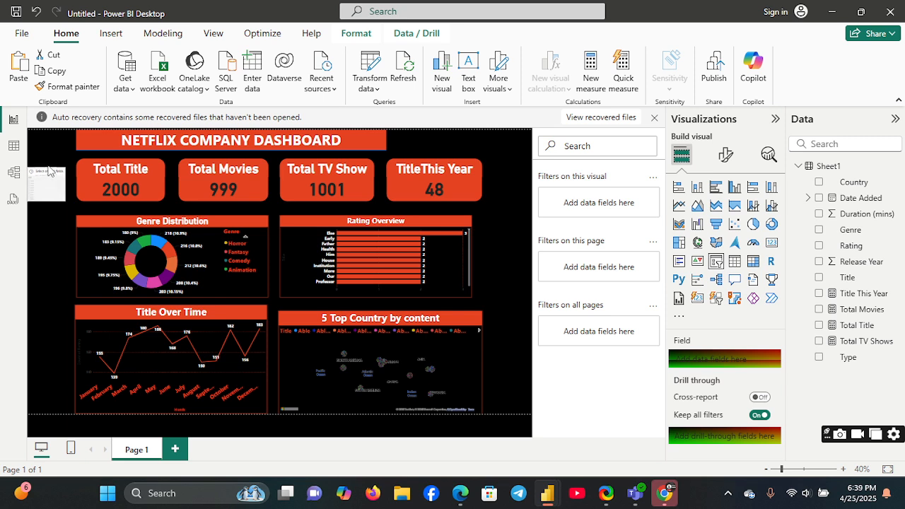
pyautogui.moveTo(57, 166); pyautogui.dragTo(59, 379)
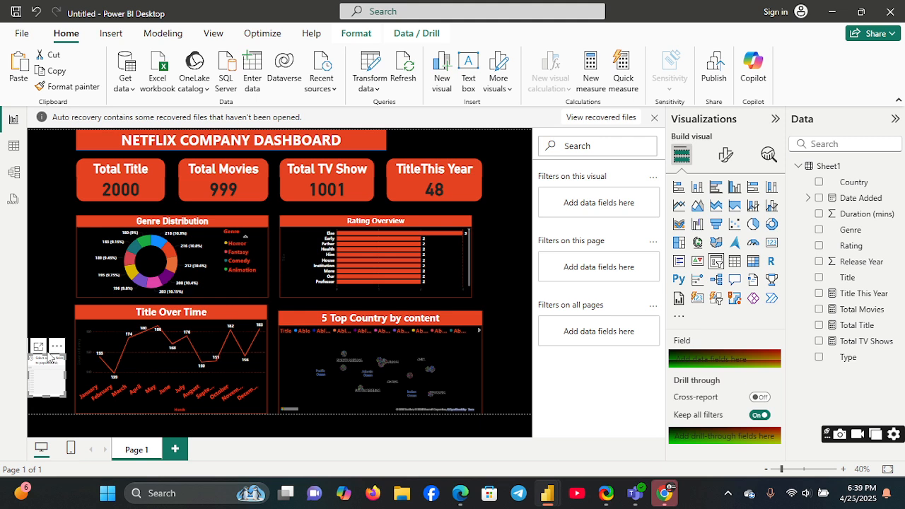
pyautogui.moveTo(44, 351); pyautogui.dragTo(57, 236)
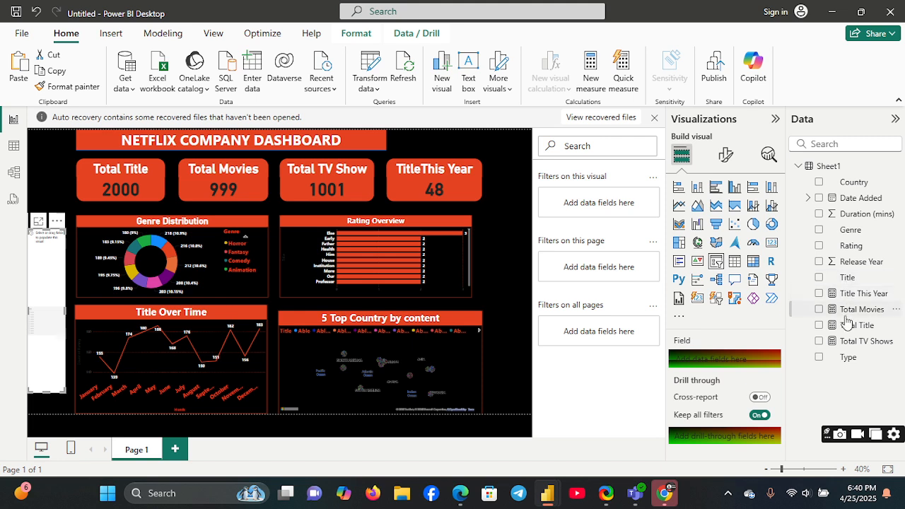
# Step: Make Country the slicer's only field, and narrow and shorten the slicer to end just below the Genre Distribution chart
pyautogui.click(819, 215)
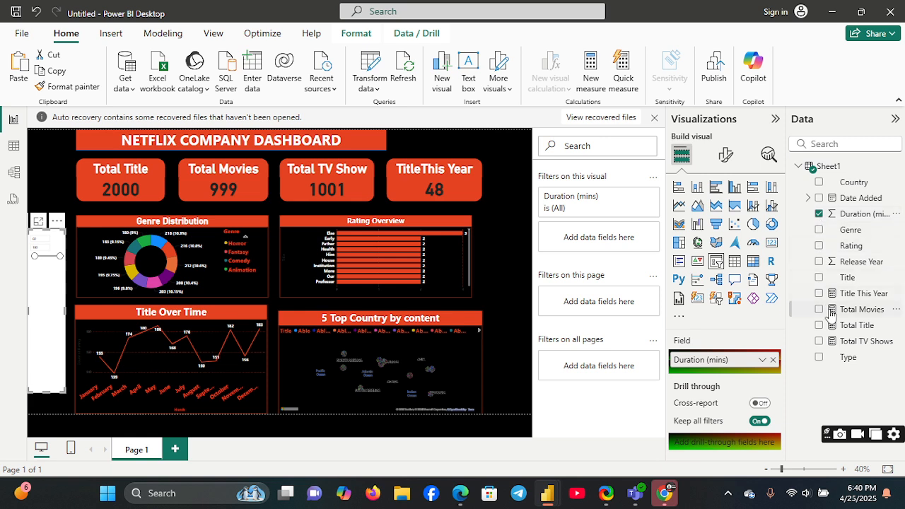
pyautogui.click(820, 182)
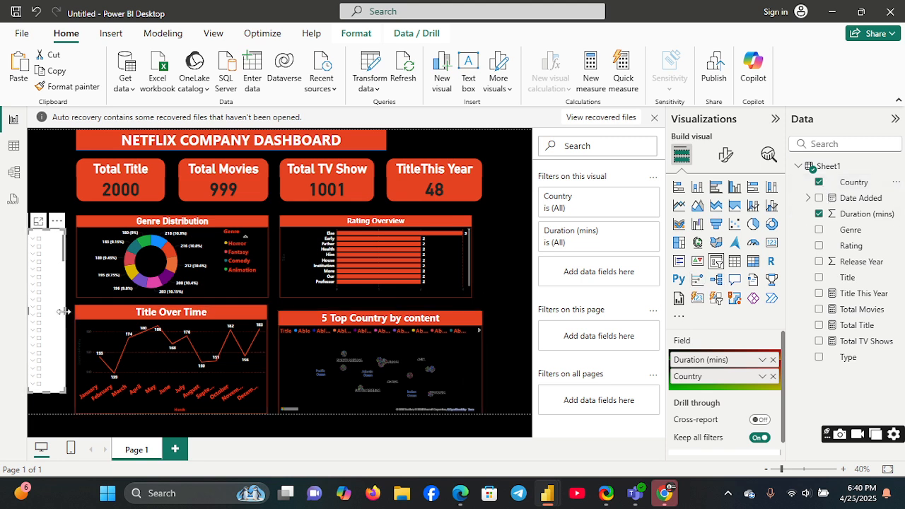
pyautogui.moveTo(64, 310)
pyautogui.mouseDown()
pyautogui.moveTo(79, 312)
pyautogui.moveTo(56, 317)
pyautogui.mouseUp()
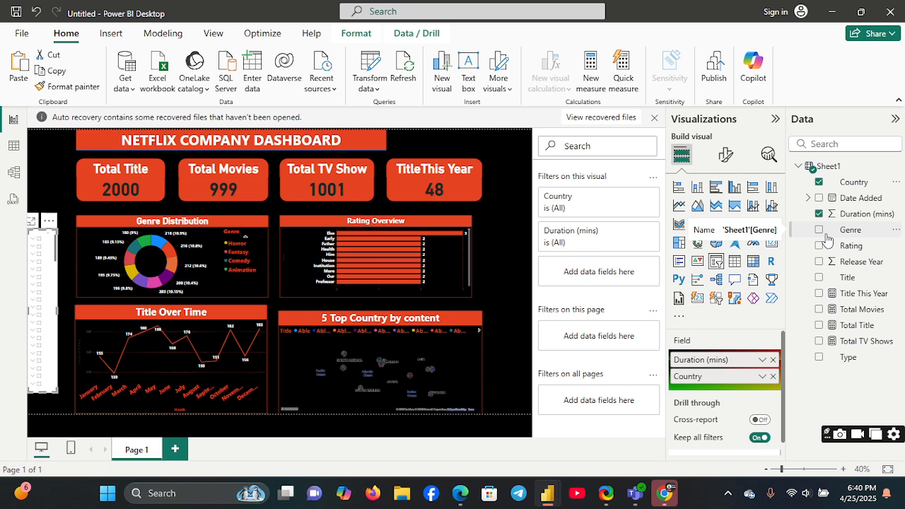
pyautogui.click(773, 360)
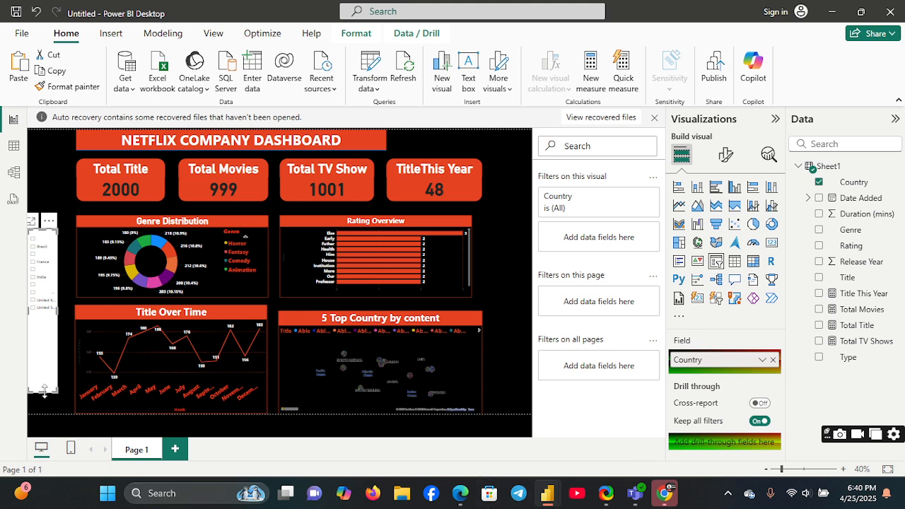
pyautogui.moveTo(43, 387); pyautogui.dragTo(45, 321)
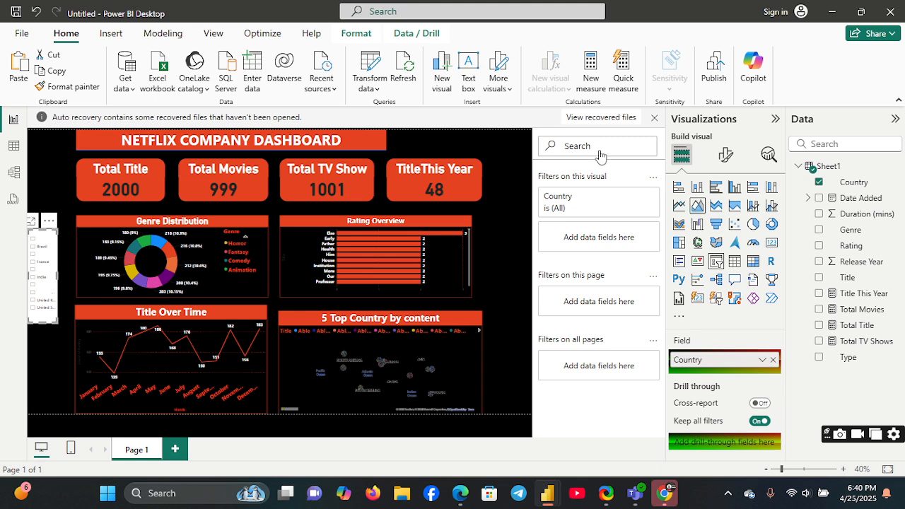
# Step: Set the Country slicer's style to Dropdown in its slicer settings
pyautogui.click(725, 154)
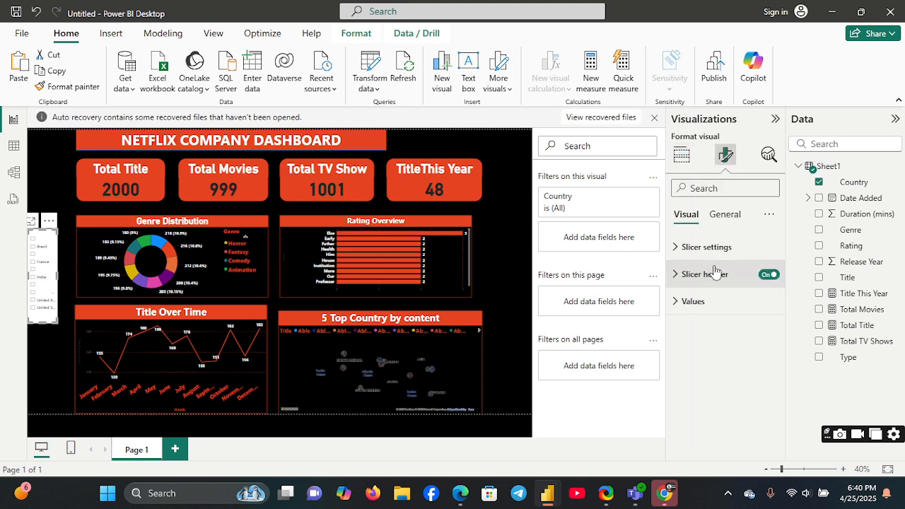
pyautogui.click(682, 249)
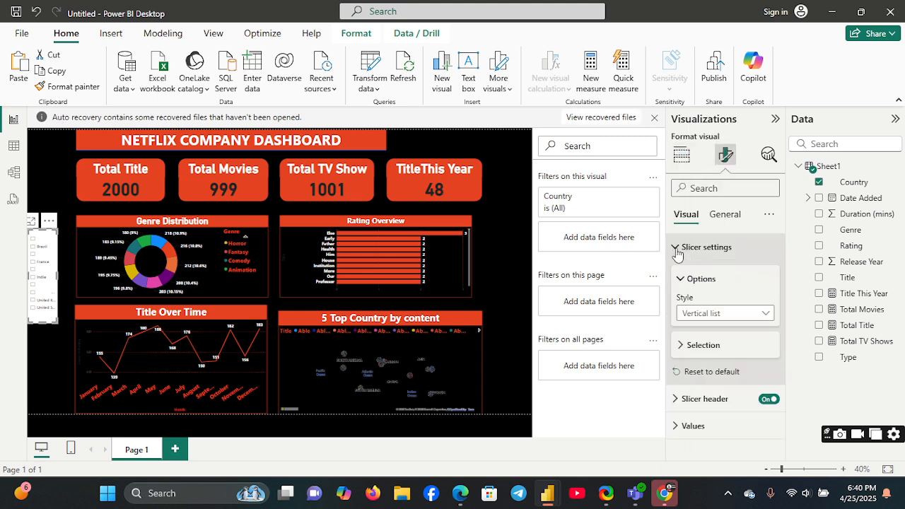
pyautogui.click(769, 213)
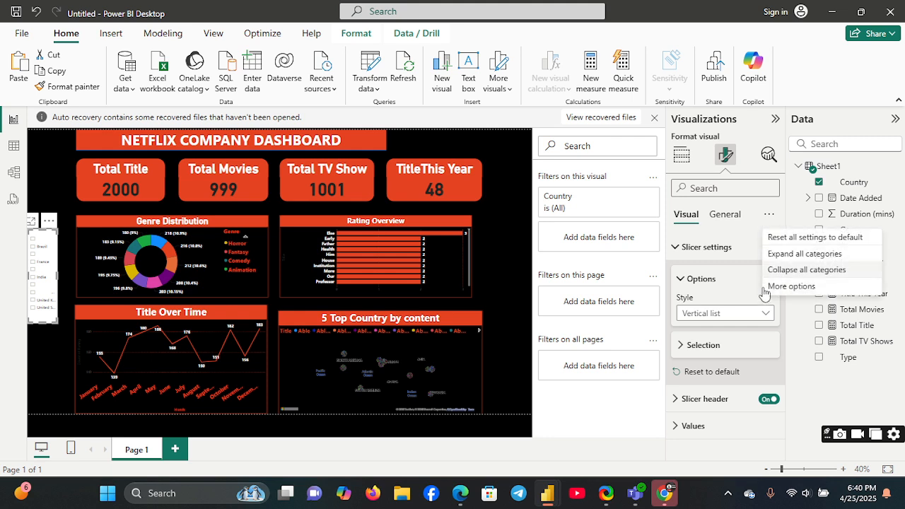
pyautogui.click(765, 315)
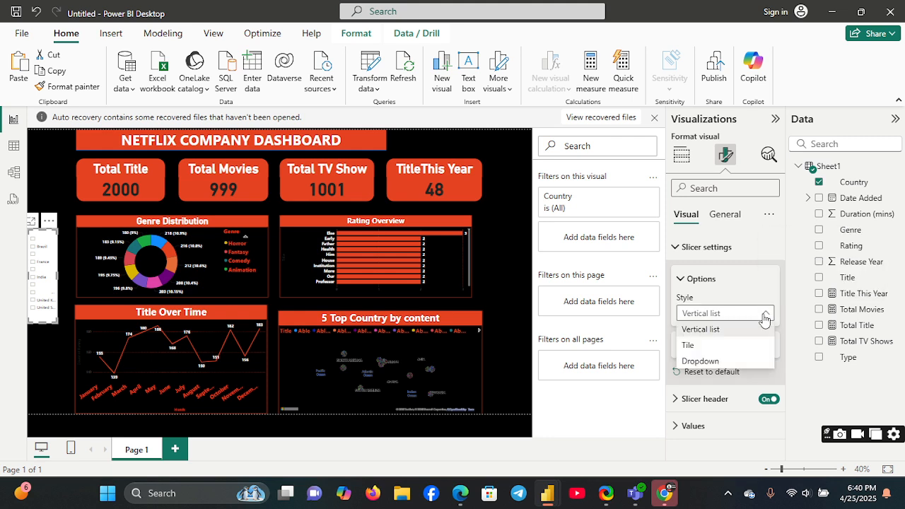
pyautogui.click(757, 251)
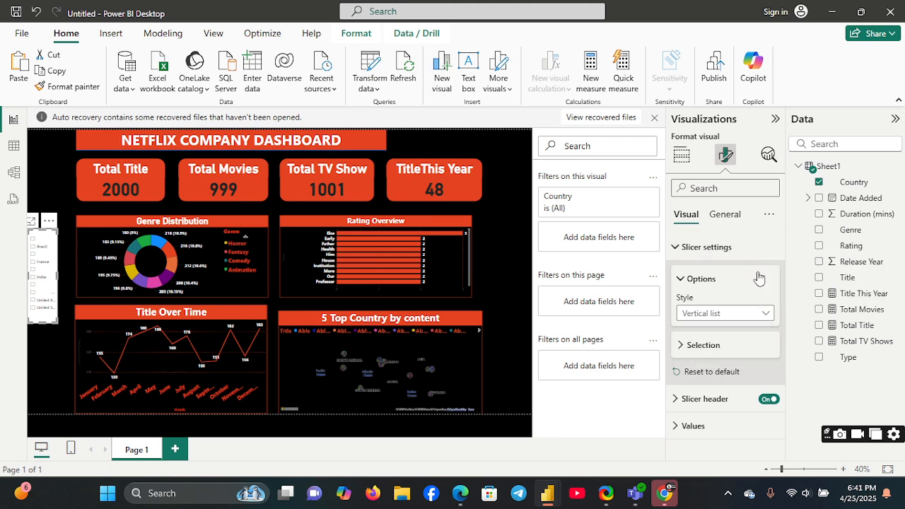
pyautogui.click(681, 353)
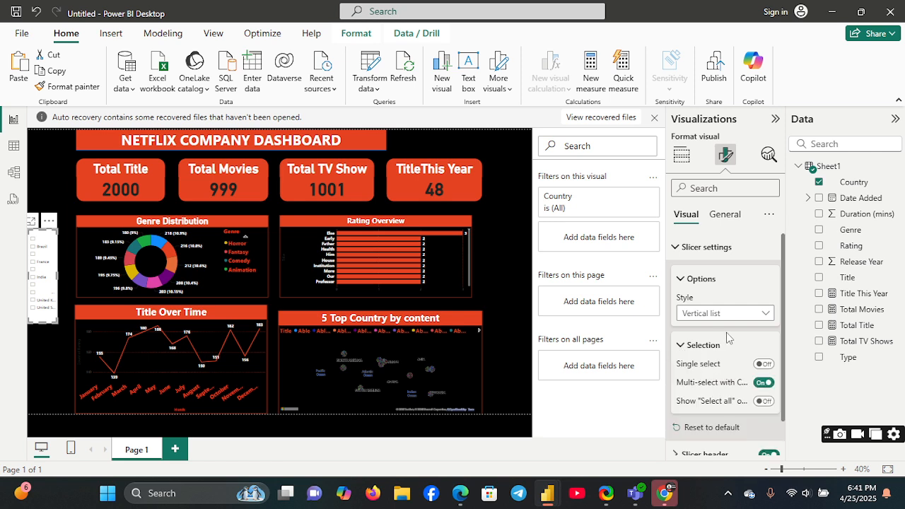
pyautogui.click(765, 315)
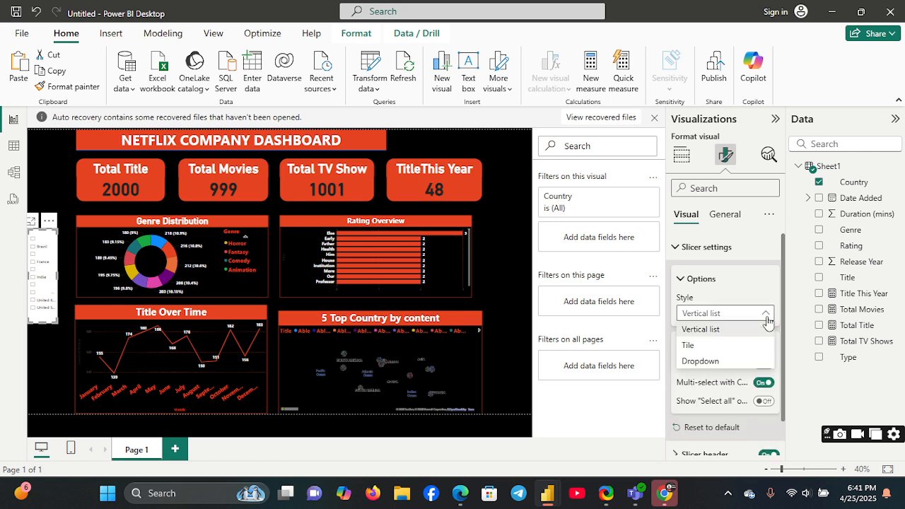
pyautogui.click(727, 362)
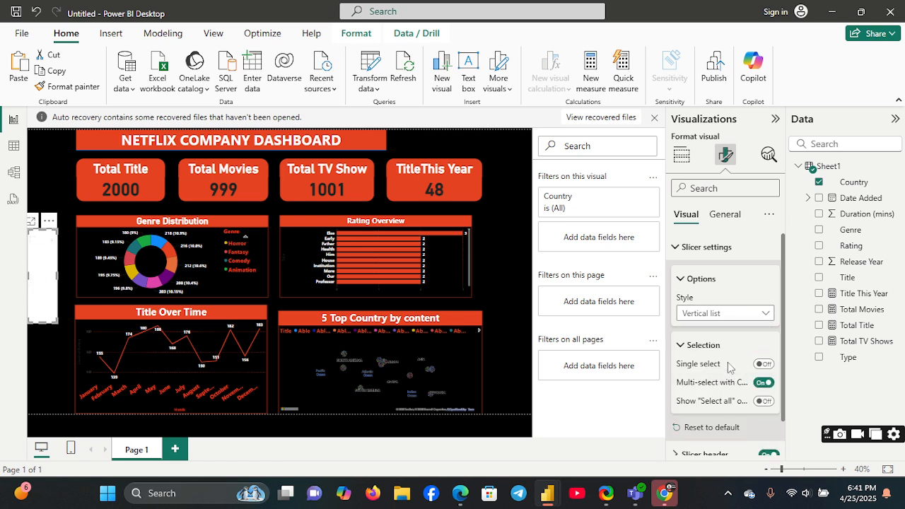
# Step: Change the Country slicer's style to Vertical list and format its header text as bold, orange-red, size 19
pyautogui.click(759, 313)
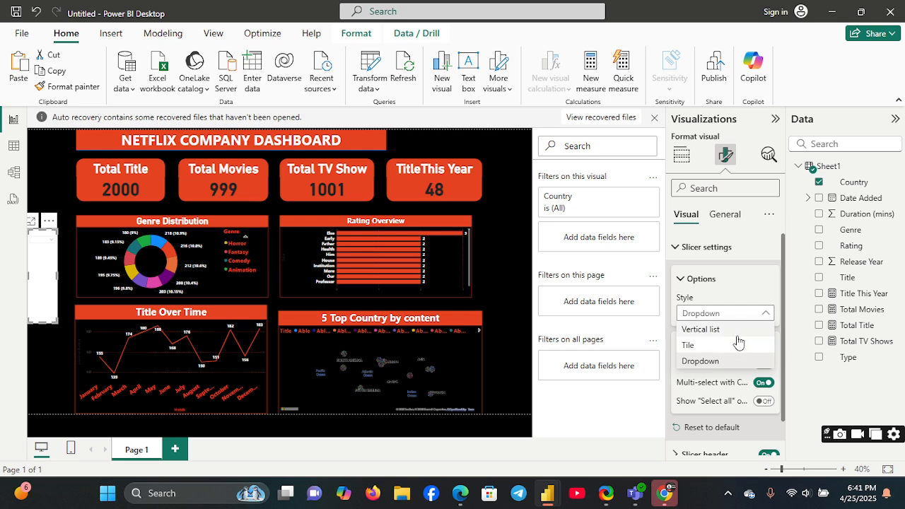
pyautogui.click(738, 330)
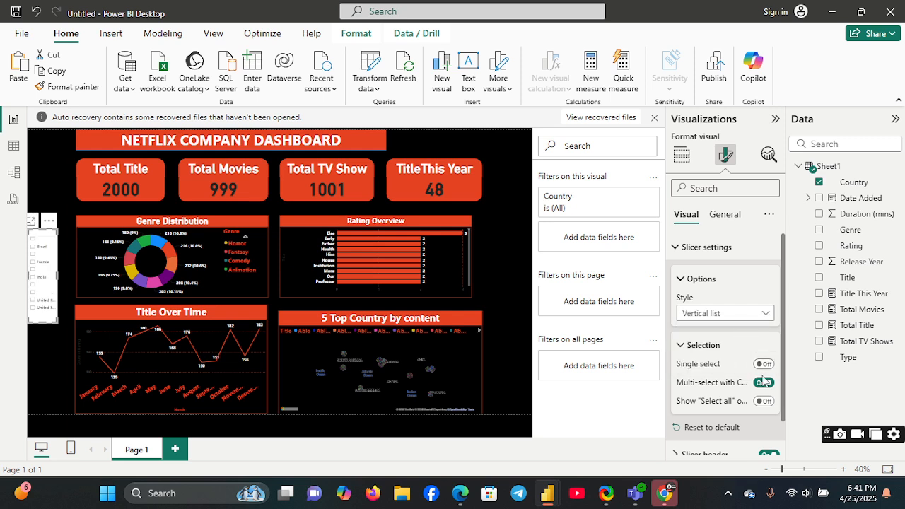
pyautogui.scroll(-1, 784, 432)
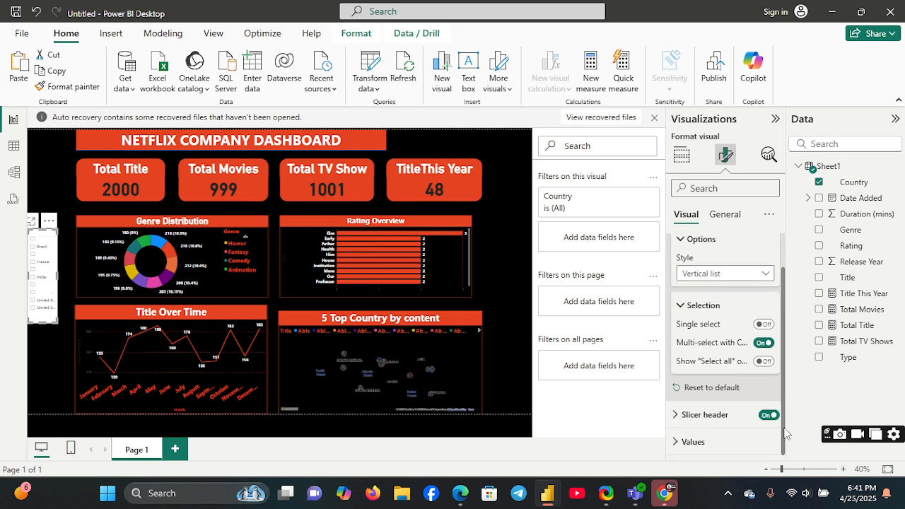
pyautogui.click(680, 416)
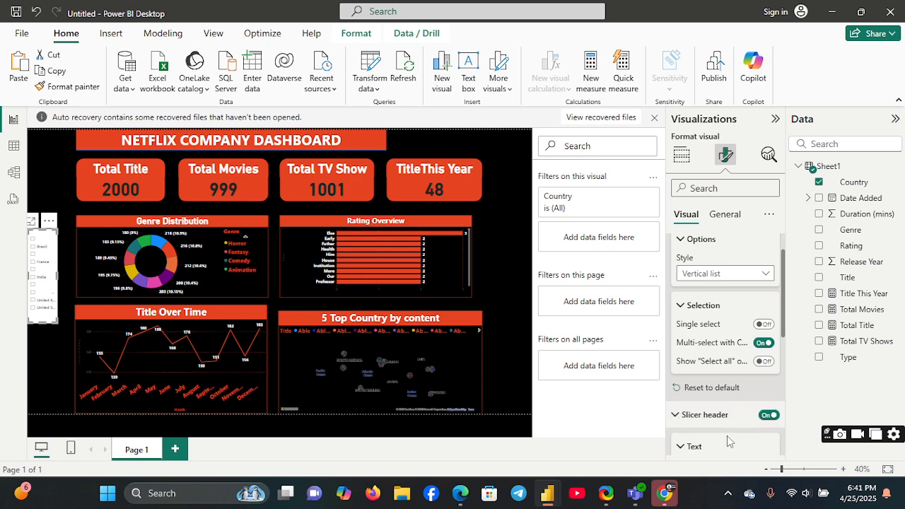
pyautogui.scroll(-4, 778, 429)
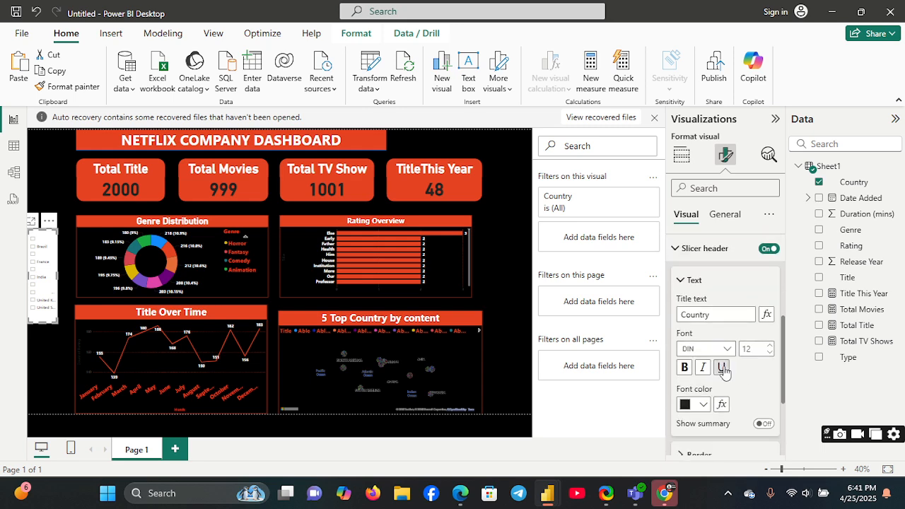
pyautogui.click(694, 405)
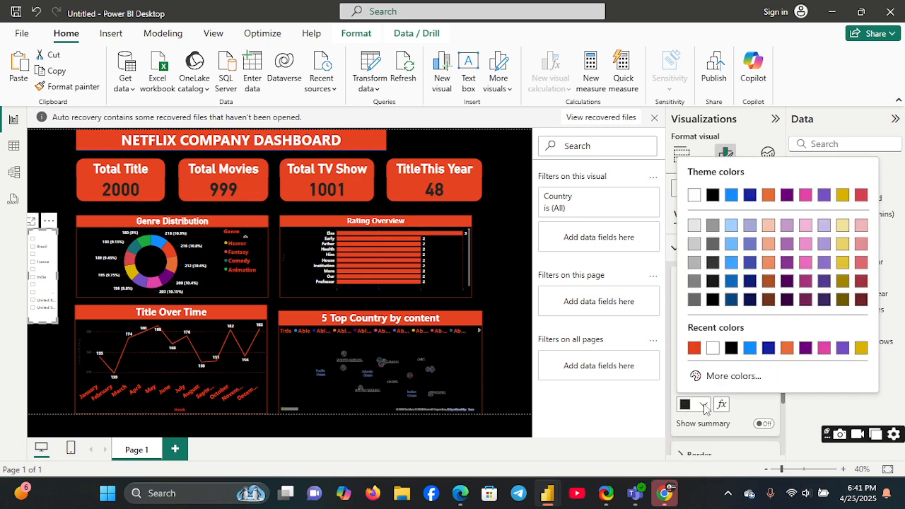
pyautogui.click(694, 347)
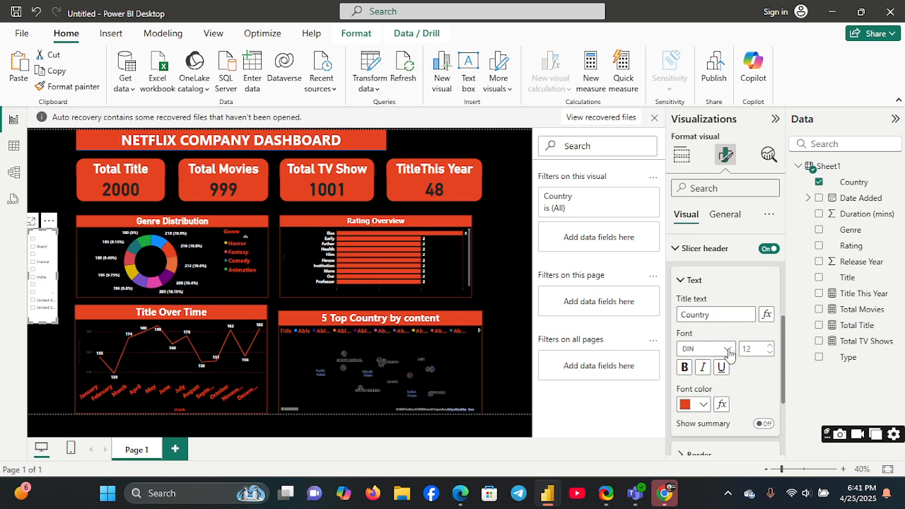
pyautogui.click(684, 368)
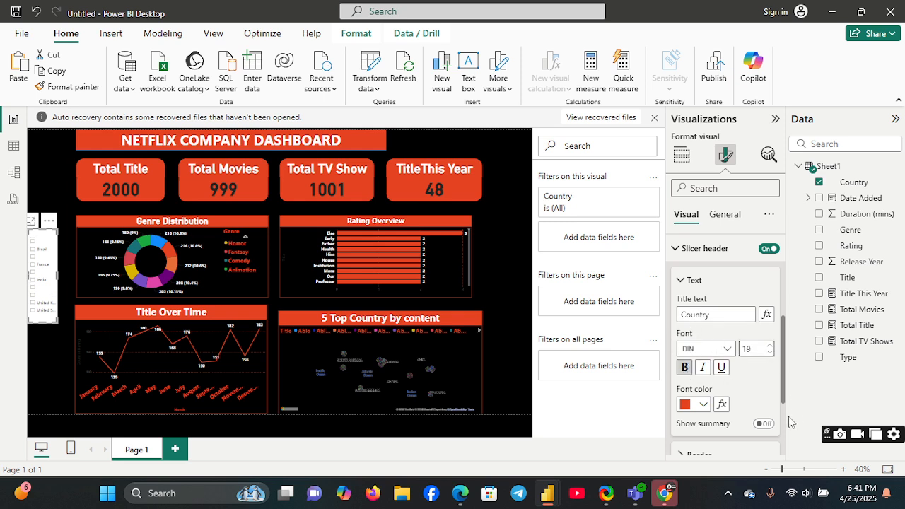
# Step: Set the slicer header's border colour to the dashboard's orange-red
pyautogui.scroll(-3, 787, 424)
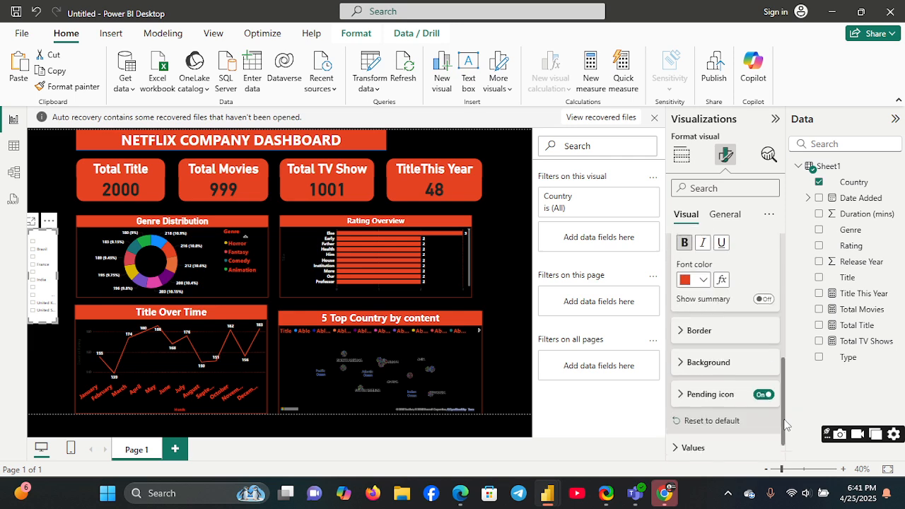
pyautogui.click(682, 326)
pyautogui.click(709, 439)
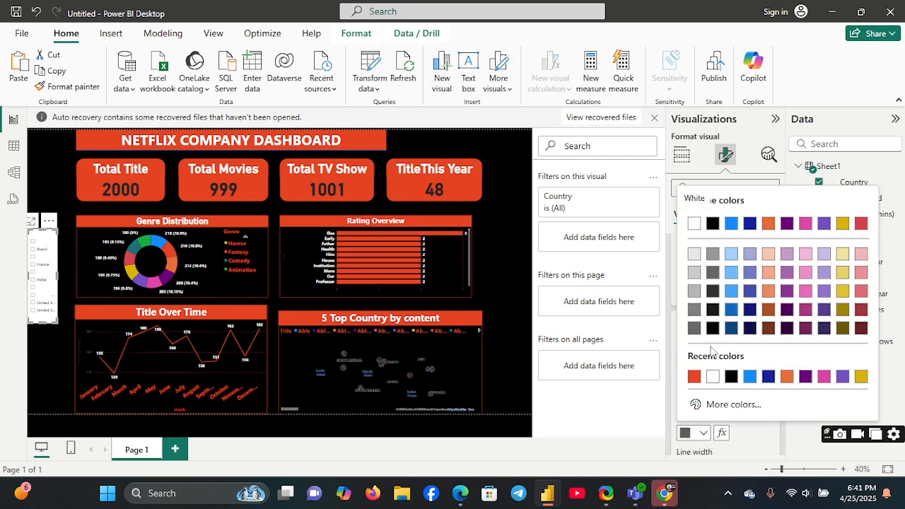
pyautogui.click(696, 377)
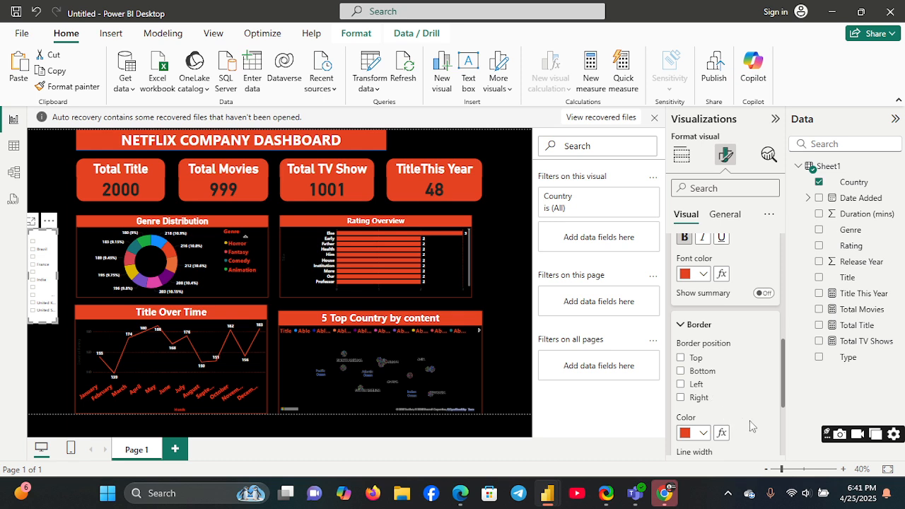
# Step: Fill the slicer header's background with the dashboard's orange-red
pyautogui.scroll(-3, 780, 440)
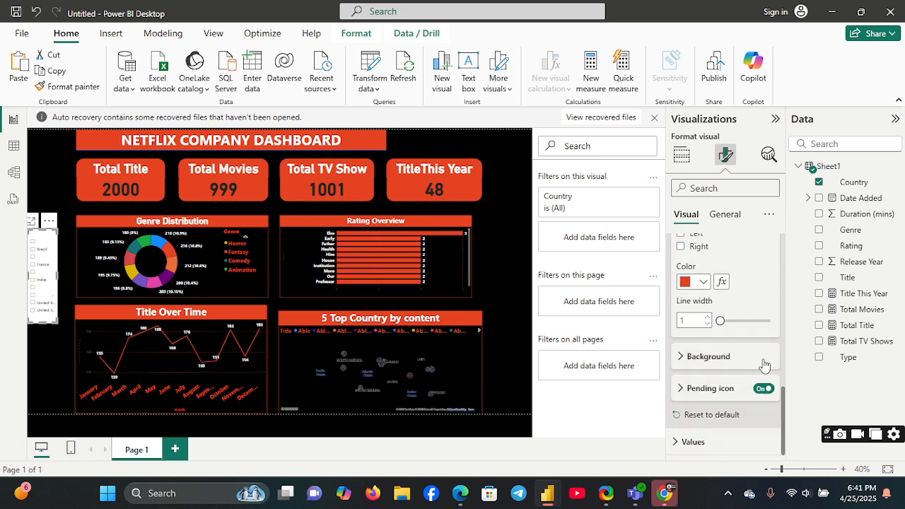
pyautogui.scroll(1, 783, 277)
pyautogui.scroll(5, 785, 279)
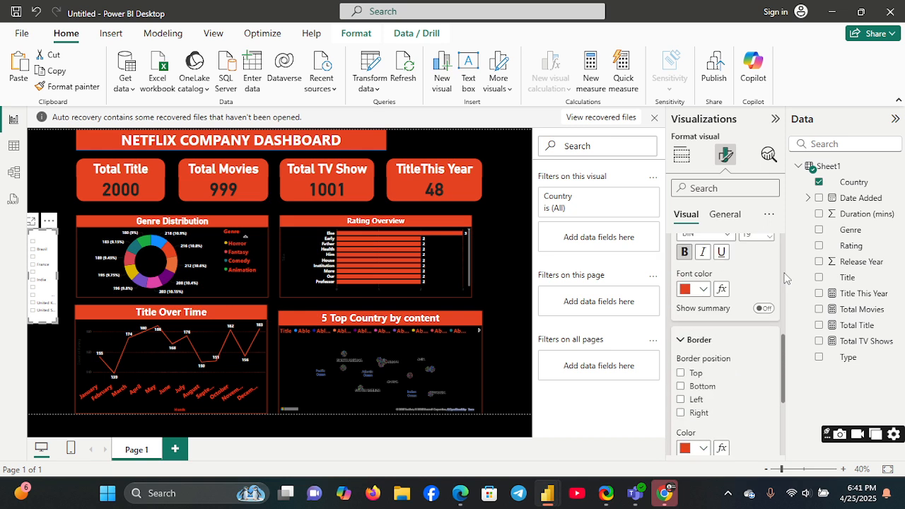
pyautogui.scroll(3, 785, 265)
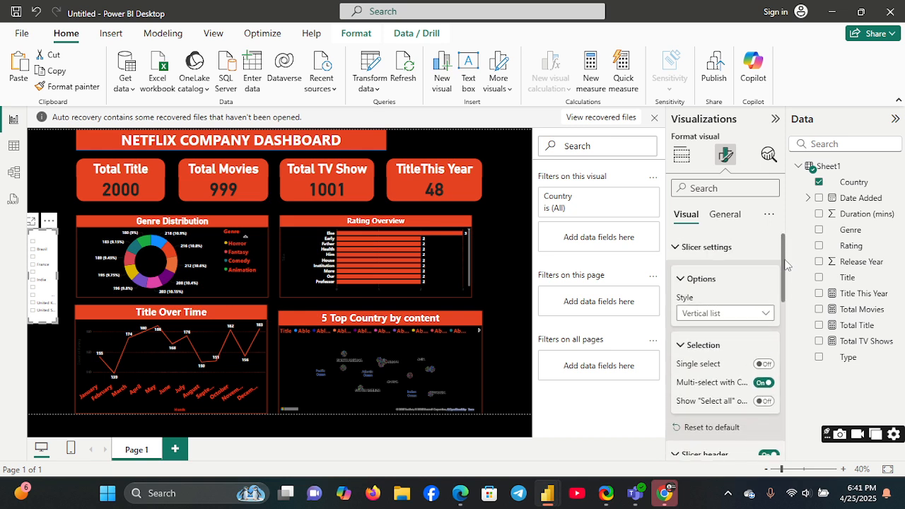
pyautogui.click(675, 247)
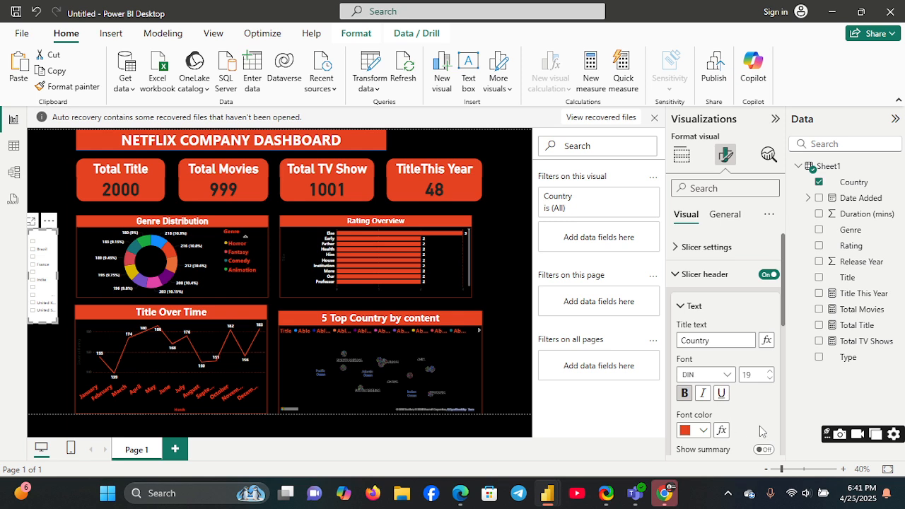
pyautogui.scroll(-5, 784, 438)
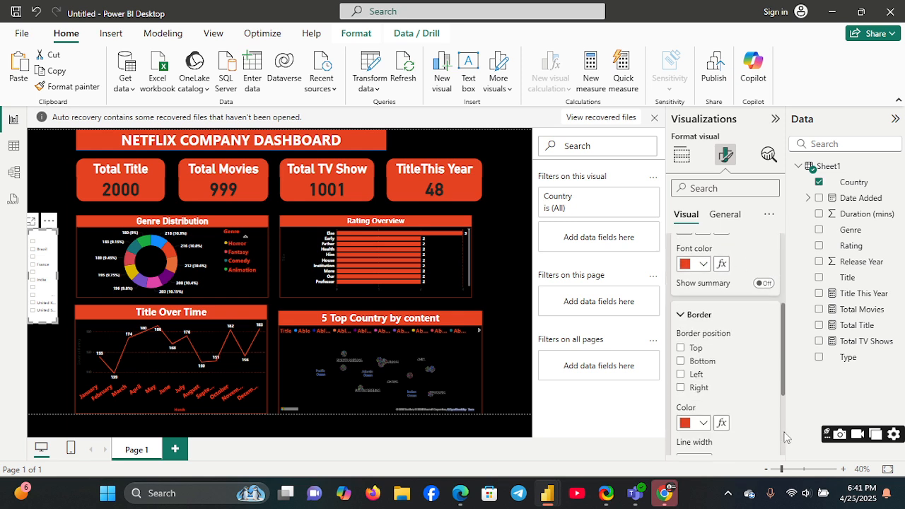
pyautogui.scroll(-4, 784, 438)
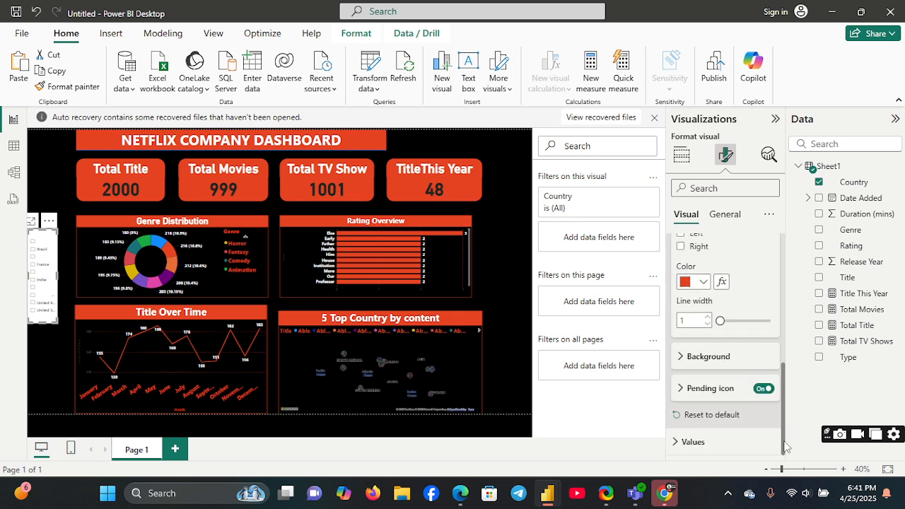
pyautogui.click(678, 357)
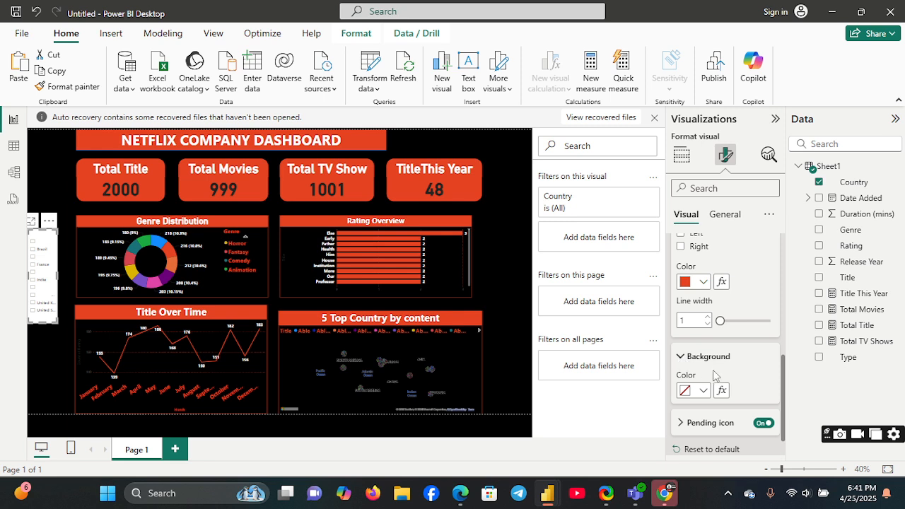
pyautogui.click(703, 391)
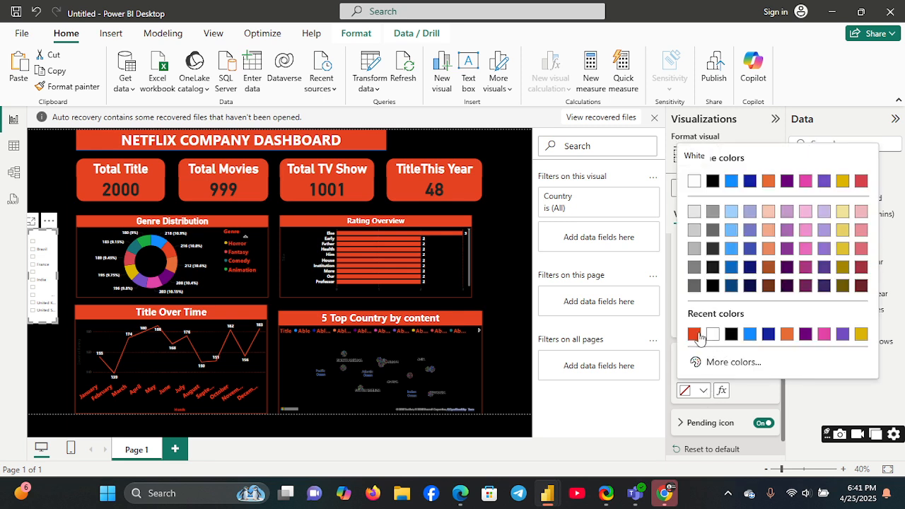
pyautogui.click(694, 334)
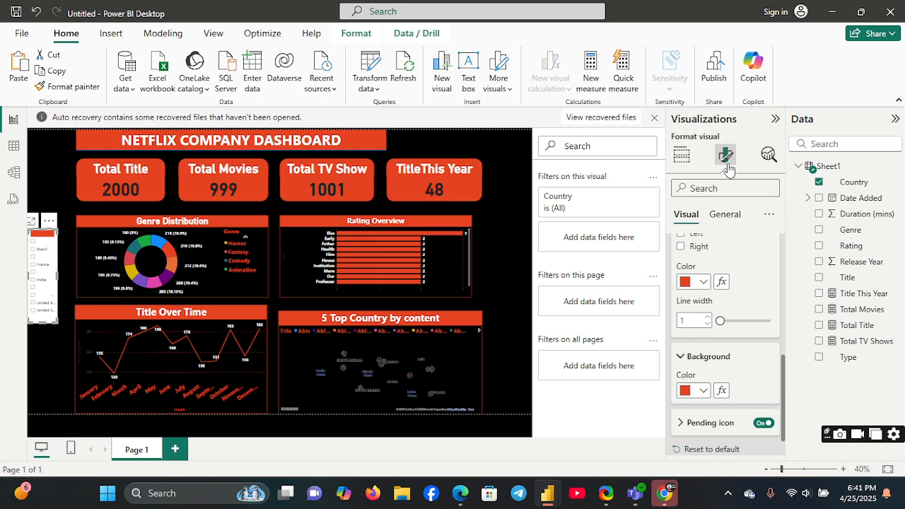
# Step: Set the whole slicer's background effect colour to the dashboard's orange-red and widen the slicer slightly
pyautogui.click(723, 193)
pyautogui.click(724, 213)
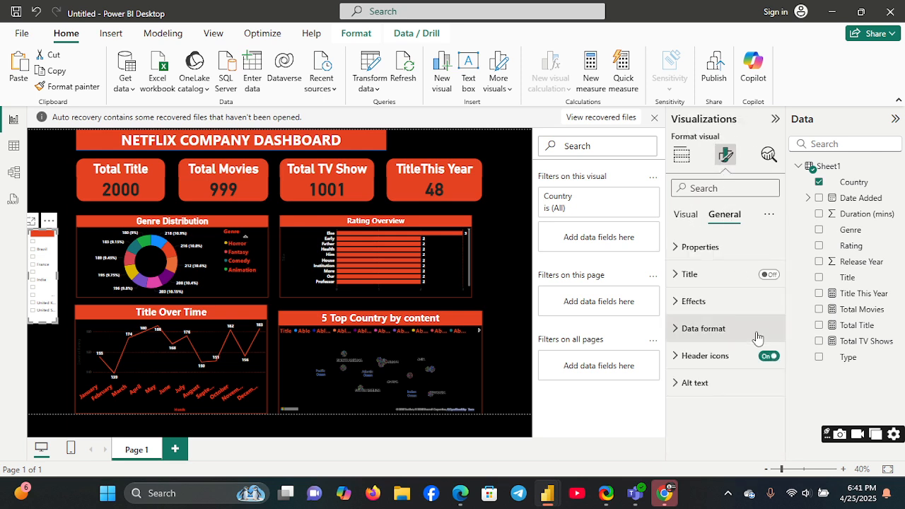
pyautogui.click(682, 303)
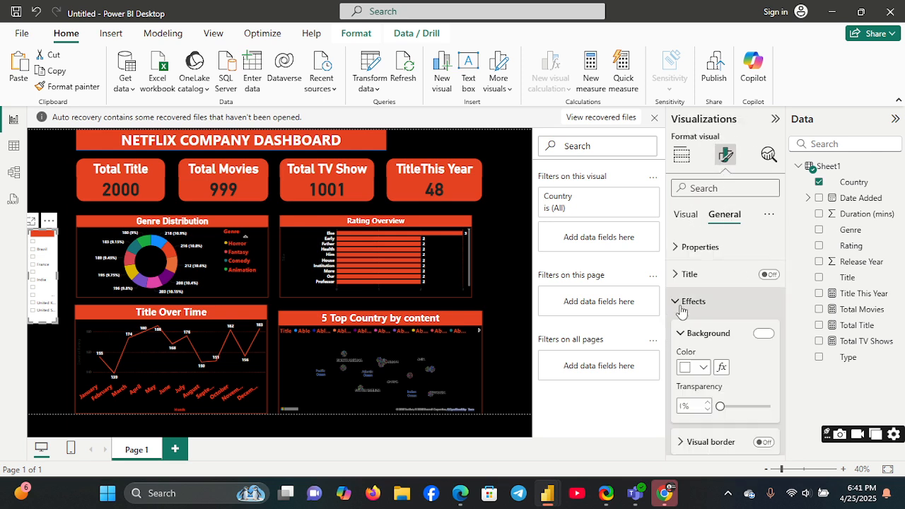
pyautogui.click(702, 367)
pyautogui.click(693, 311)
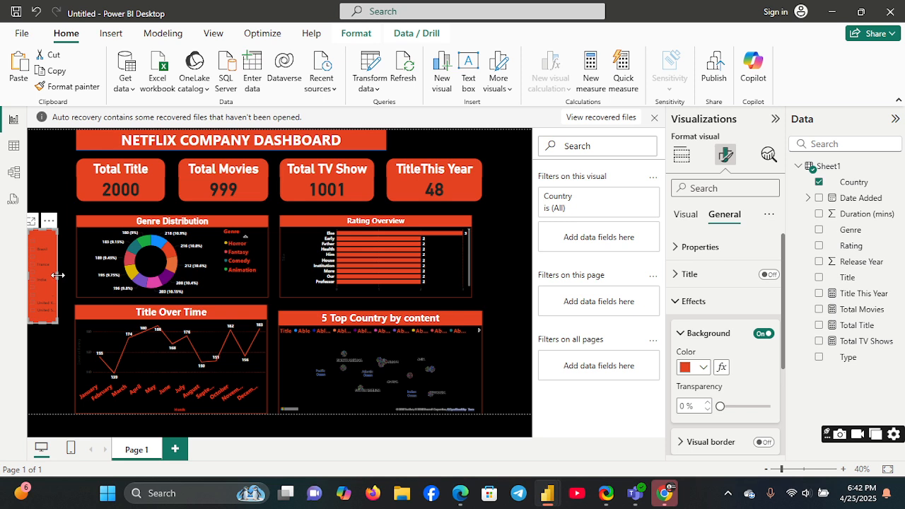
pyautogui.moveTo(57, 275); pyautogui.dragTo(60, 274)
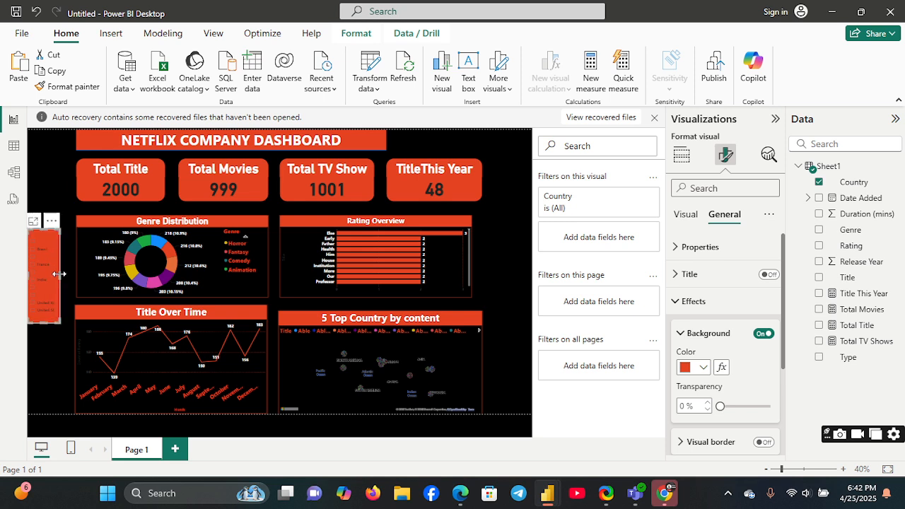
# Step: Change the slicer header's text to white and its font size to 23
pyautogui.click(691, 214)
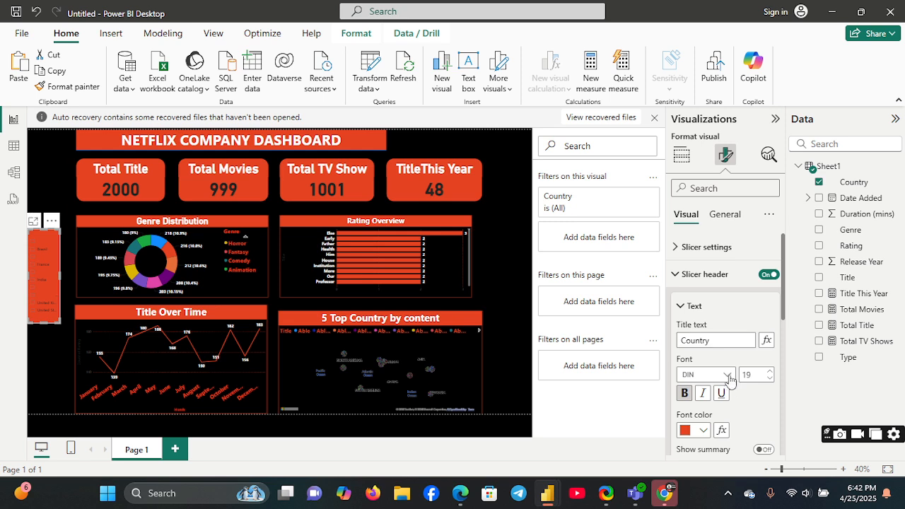
pyautogui.click(702, 430)
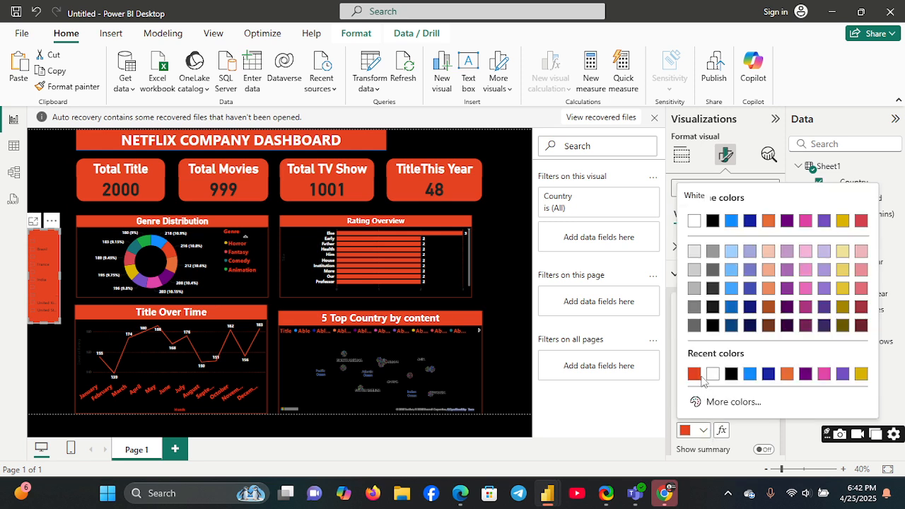
pyautogui.click(710, 374)
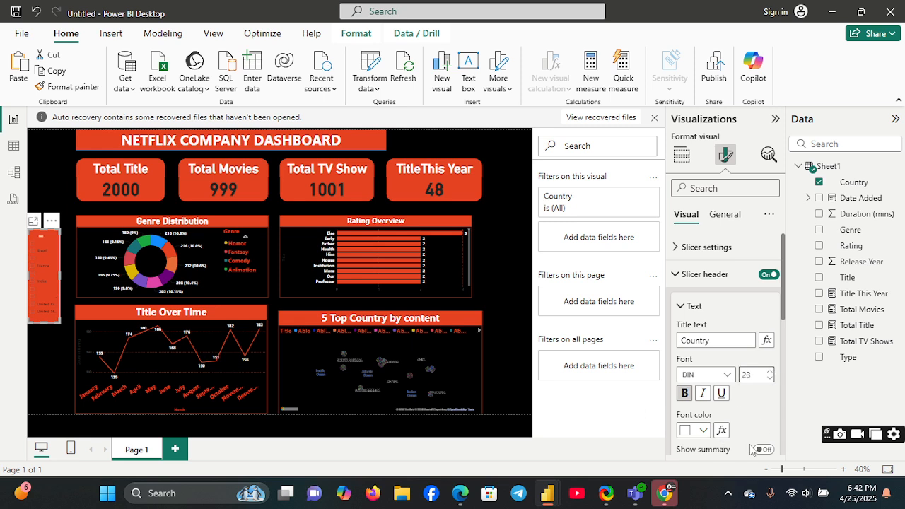
# Step: Set the slicer header's border colour and background colour to white
pyautogui.scroll(-3, 784, 424)
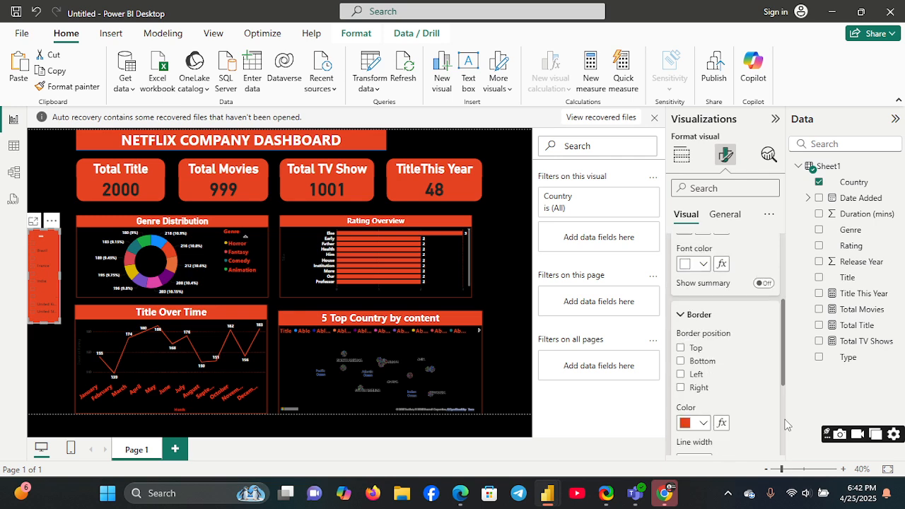
pyautogui.click(703, 423)
pyautogui.click(696, 375)
pyautogui.scroll(-3, 780, 418)
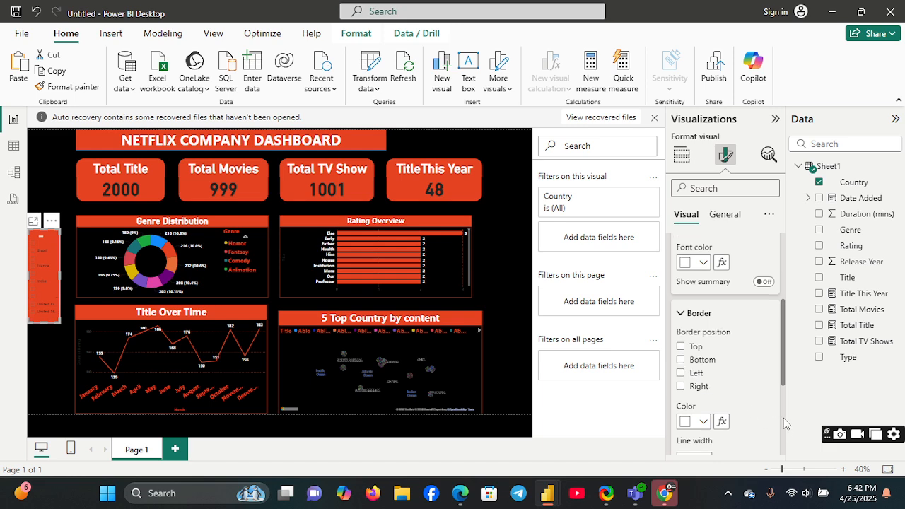
pyautogui.click(704, 365)
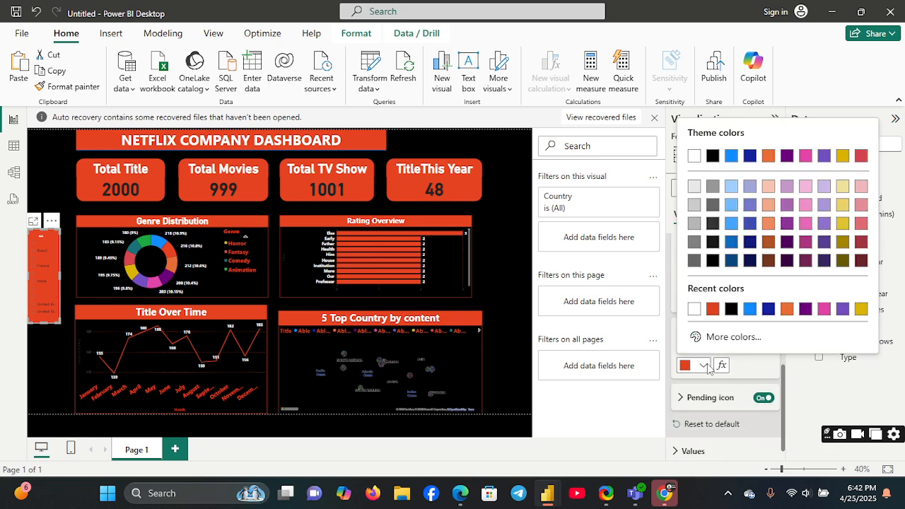
pyautogui.click(695, 309)
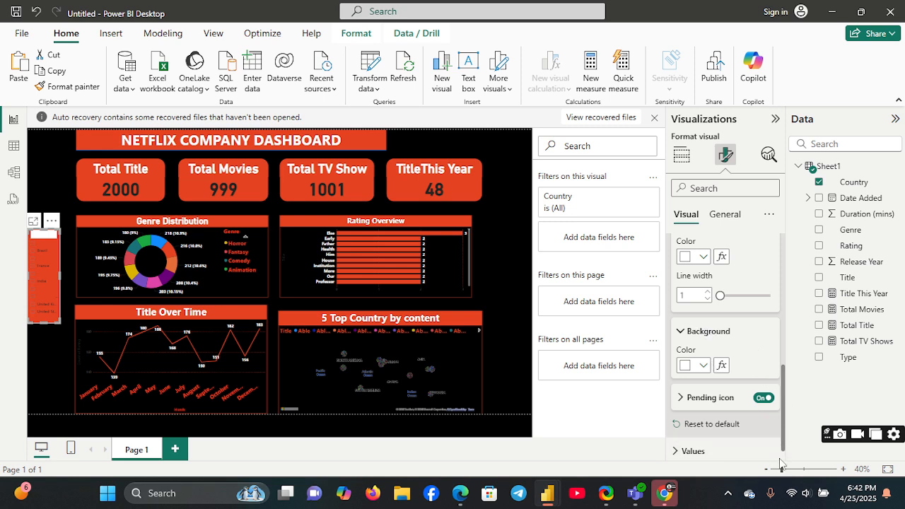
# Step: Set the font colour of the slicer's country values to white
pyautogui.scroll(-1, 682, 445)
pyautogui.click(679, 446)
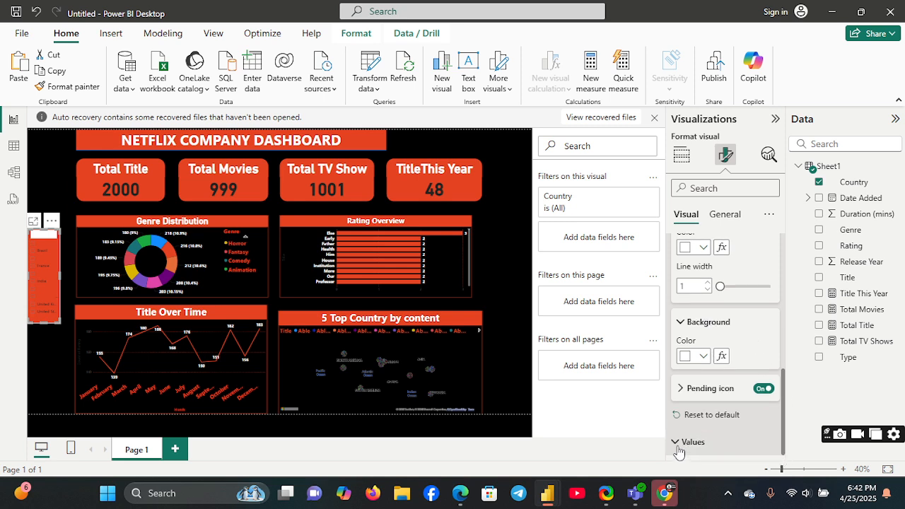
pyautogui.scroll(-5, 782, 445)
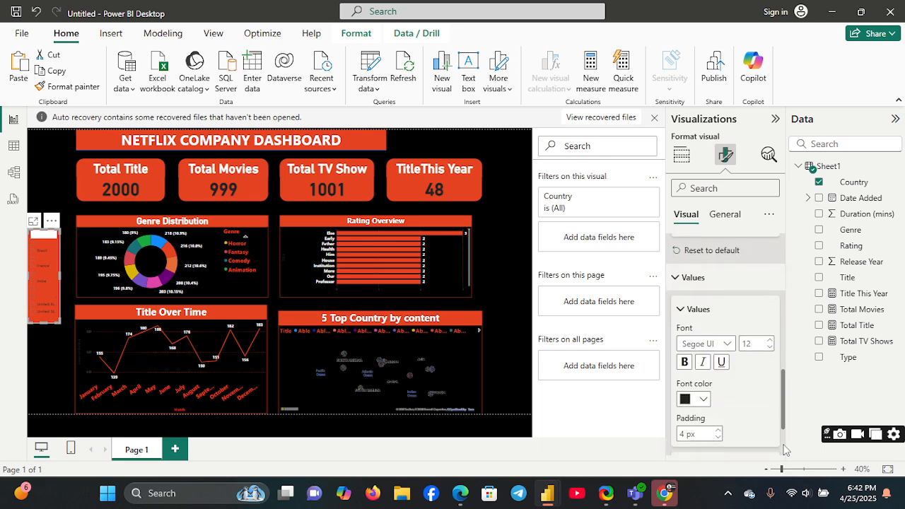
pyautogui.click(701, 398)
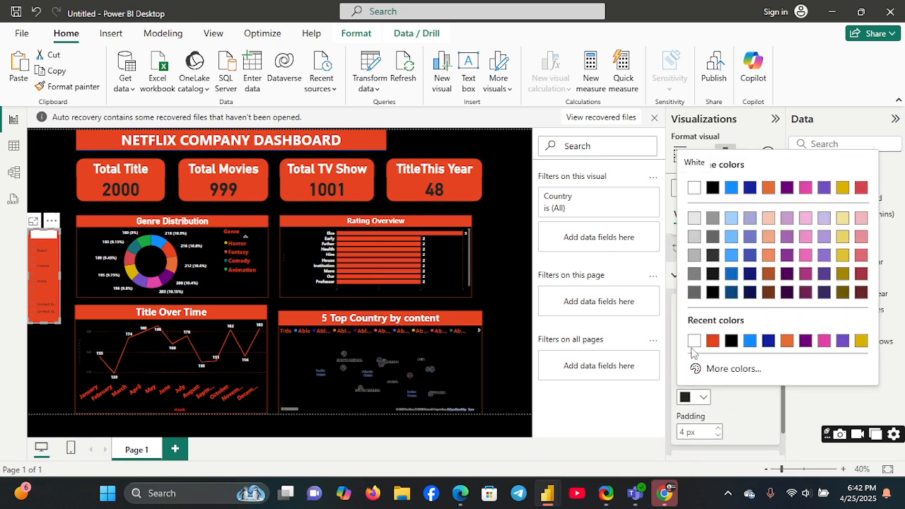
pyautogui.click(693, 341)
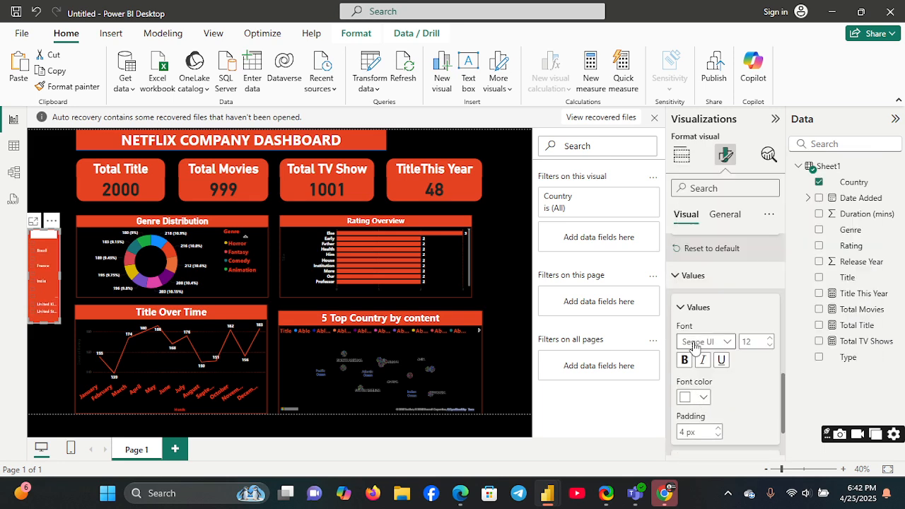
# Step: Make the slicer's country values bold with a font size of 20
pyautogui.click(685, 360)
pyautogui.click(770, 337)
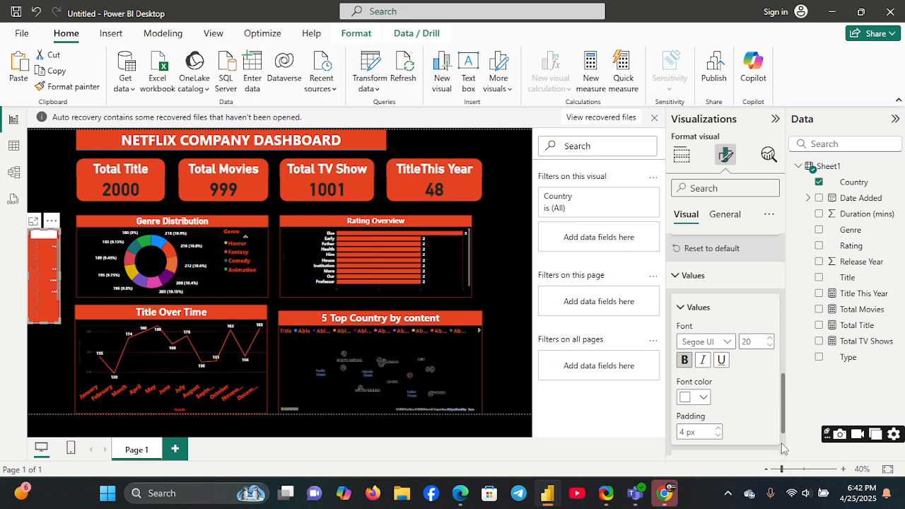
pyautogui.scroll(-3, 783, 448)
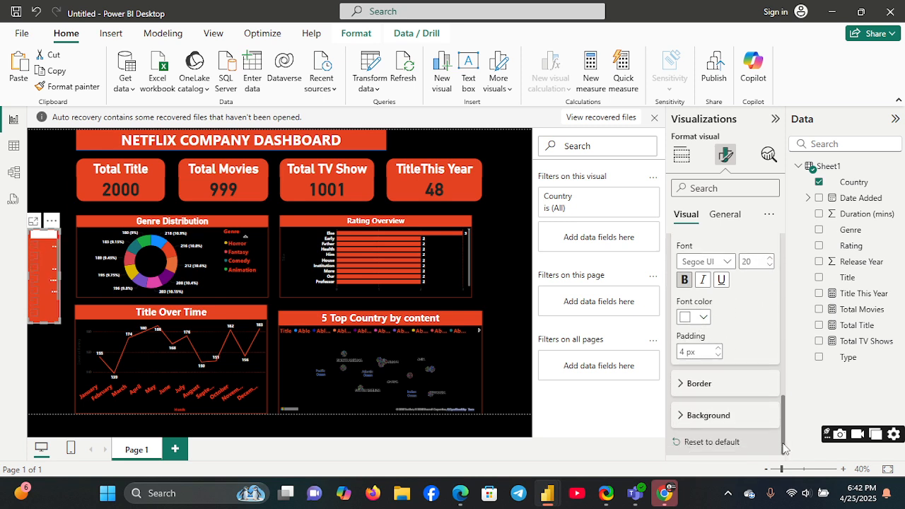
pyautogui.click(682, 383)
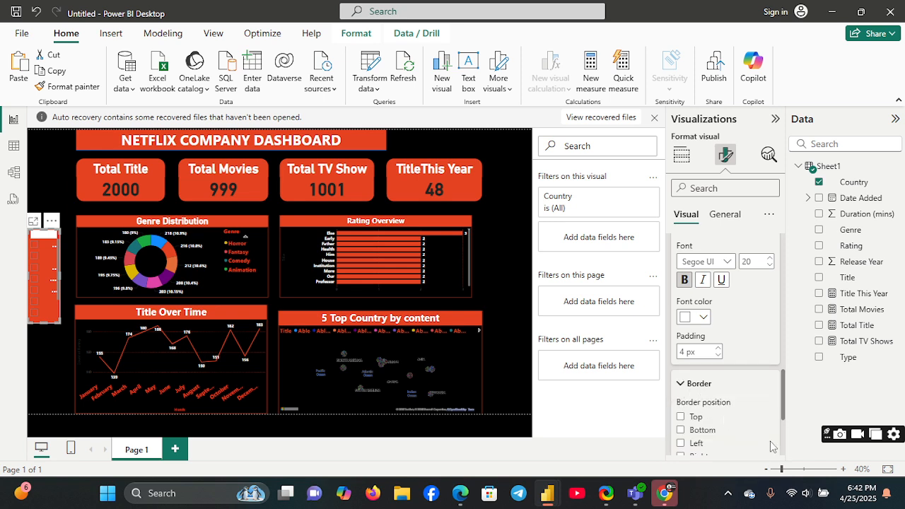
pyautogui.scroll(-5, 783, 450)
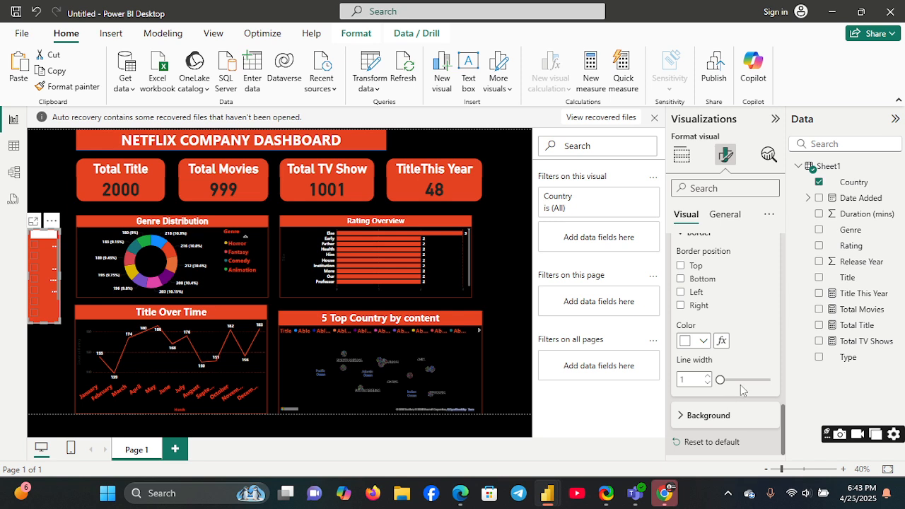
# Step: Try white, black and the orange-red #E64322 in turn as the background colour of the slicer's country values
pyautogui.click(683, 415)
pyautogui.click(703, 450)
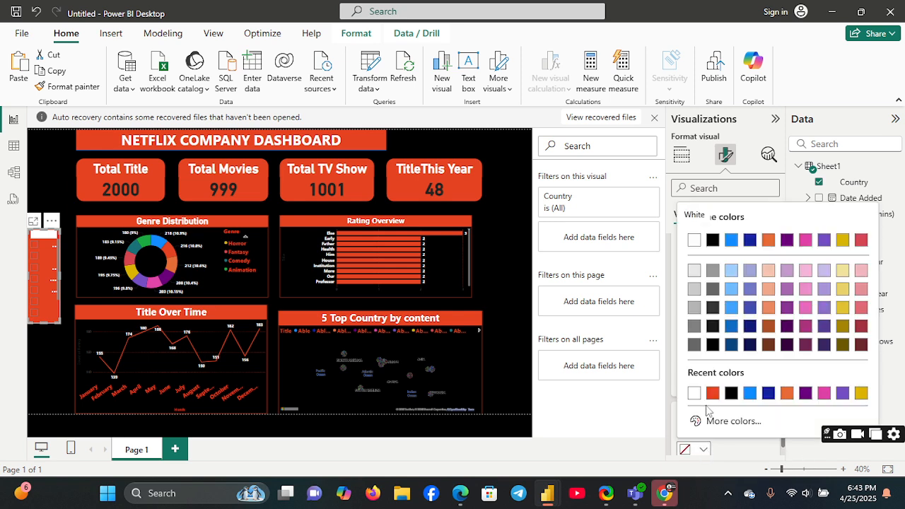
pyautogui.click(694, 393)
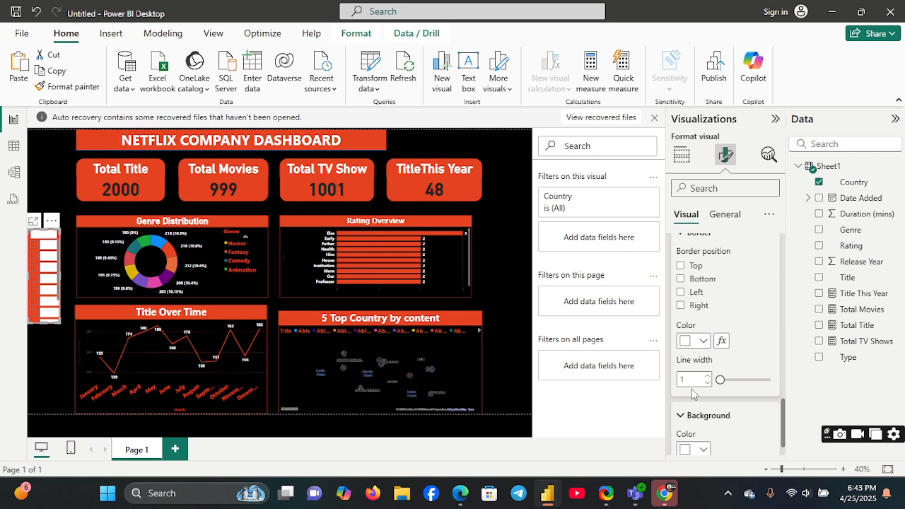
pyautogui.click(703, 450)
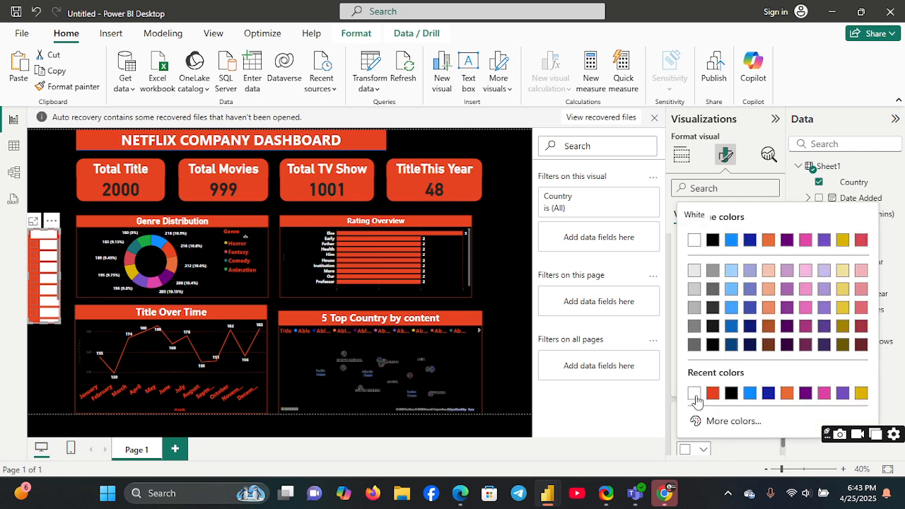
pyautogui.click(730, 393)
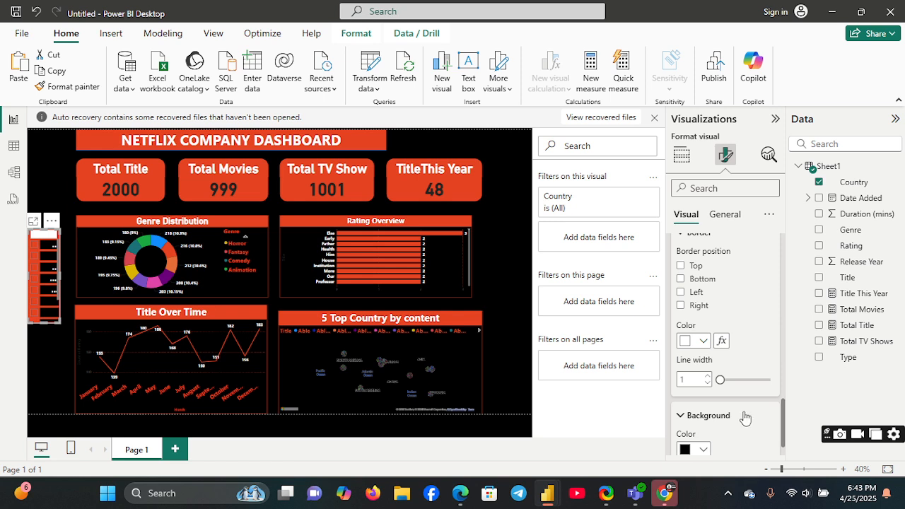
pyautogui.click(705, 450)
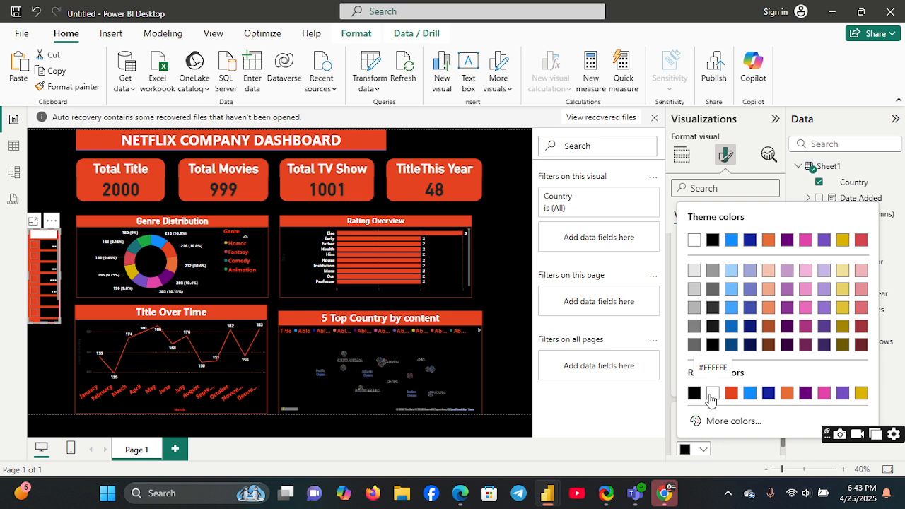
pyautogui.click(730, 393)
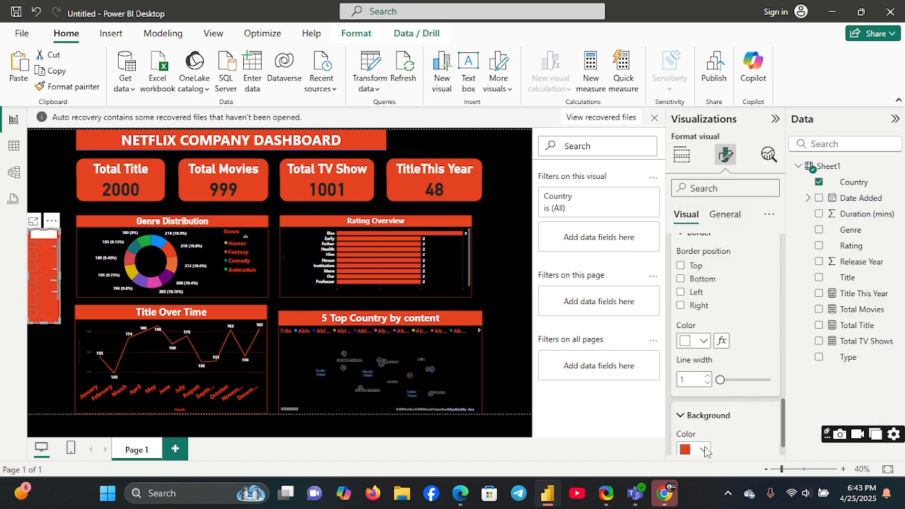
# Step: Set the background colour of the slicer's country values to white and their border colour to black
pyautogui.click(705, 451)
pyautogui.click(731, 393)
pyautogui.click(703, 342)
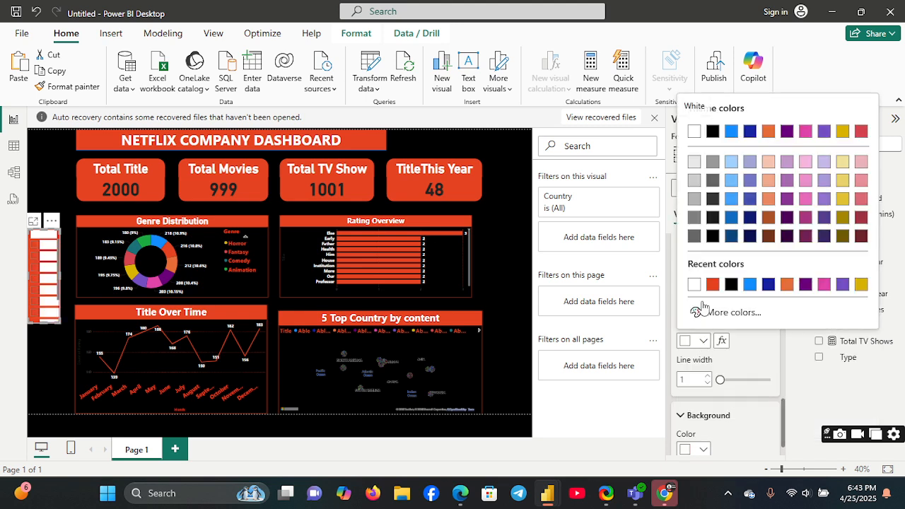
pyautogui.click(727, 284)
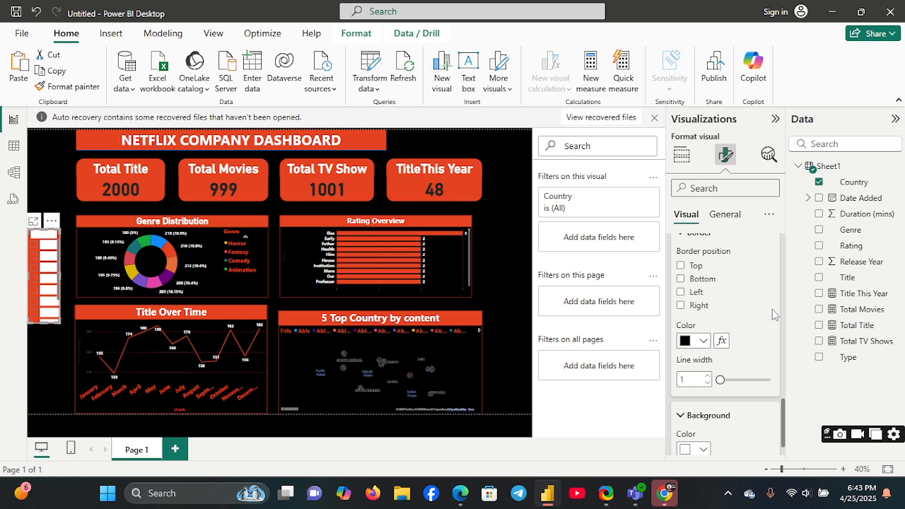
# Step: Change the font colour of the slicer's country values to black
pyautogui.scroll(3, 779, 317)
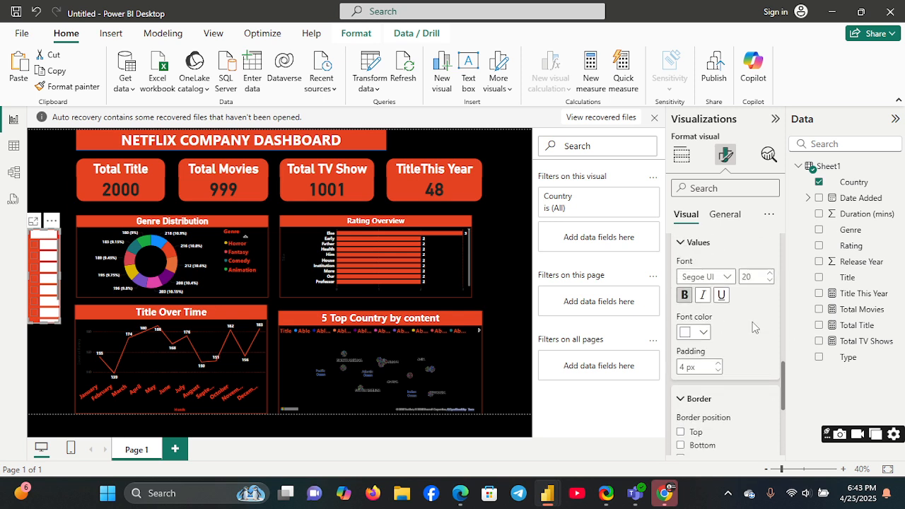
pyautogui.click(691, 332)
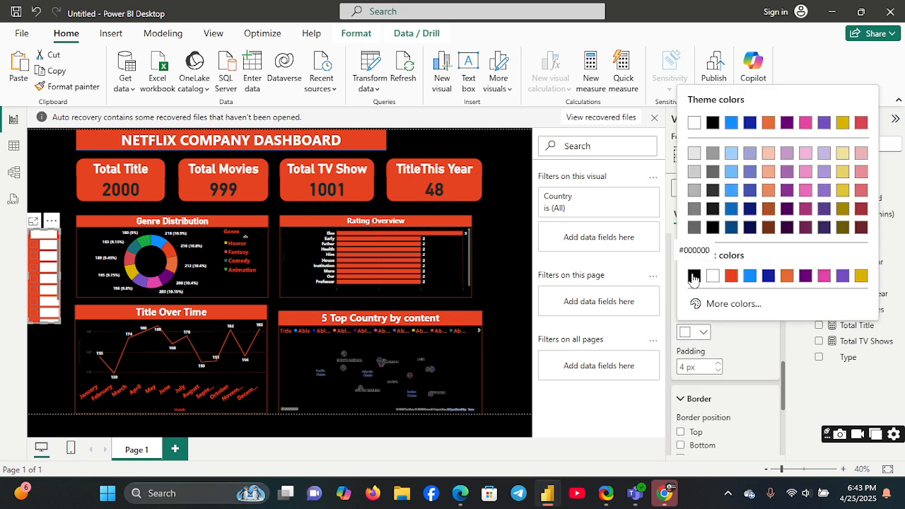
pyautogui.click(691, 277)
pyautogui.click(685, 294)
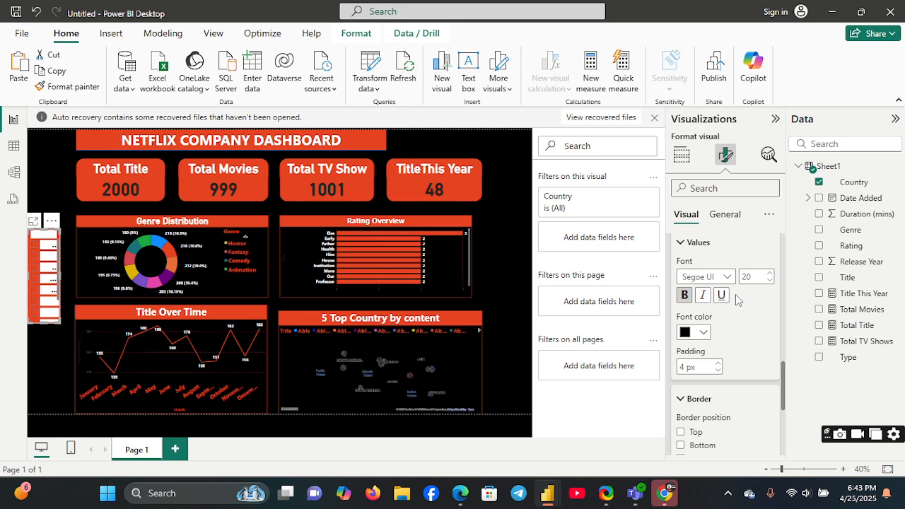
# Step: Test the slicer by filtering the dashboard to a single country and clearing that selection
pyautogui.click(769, 214)
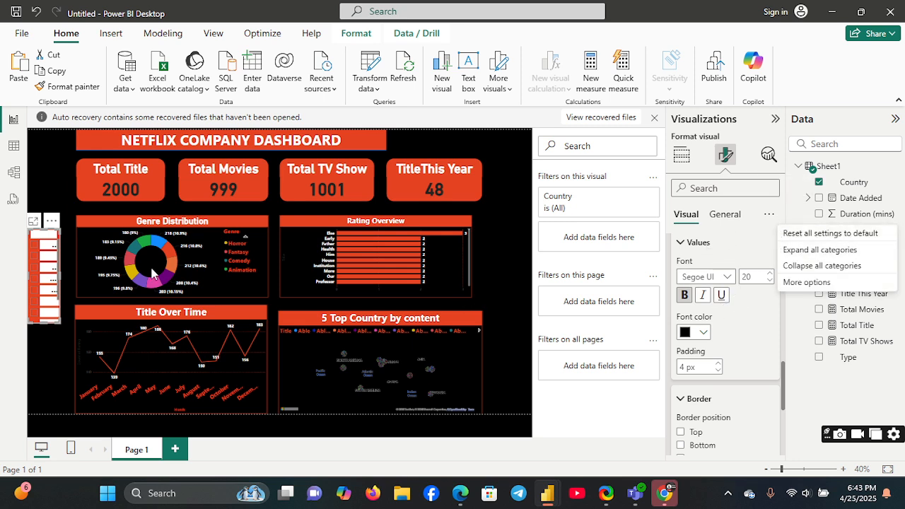
pyautogui.click(59, 345)
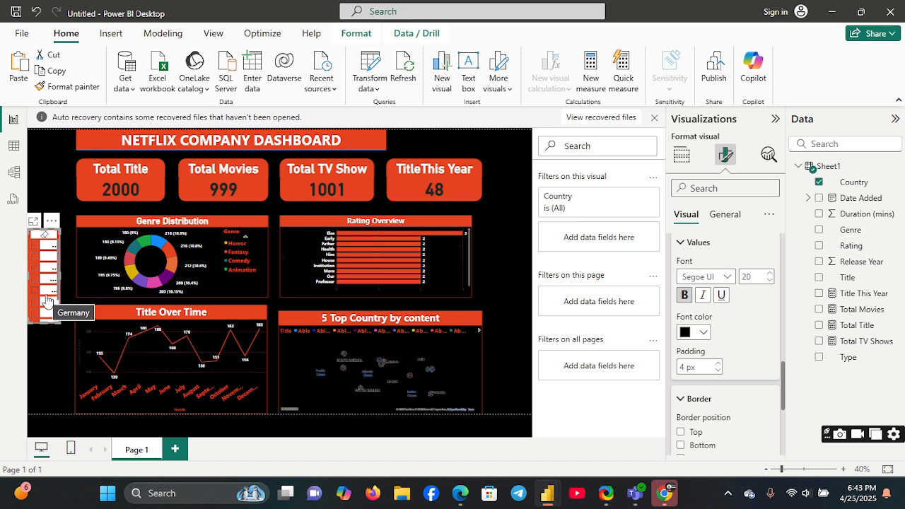
pyautogui.click(46, 292)
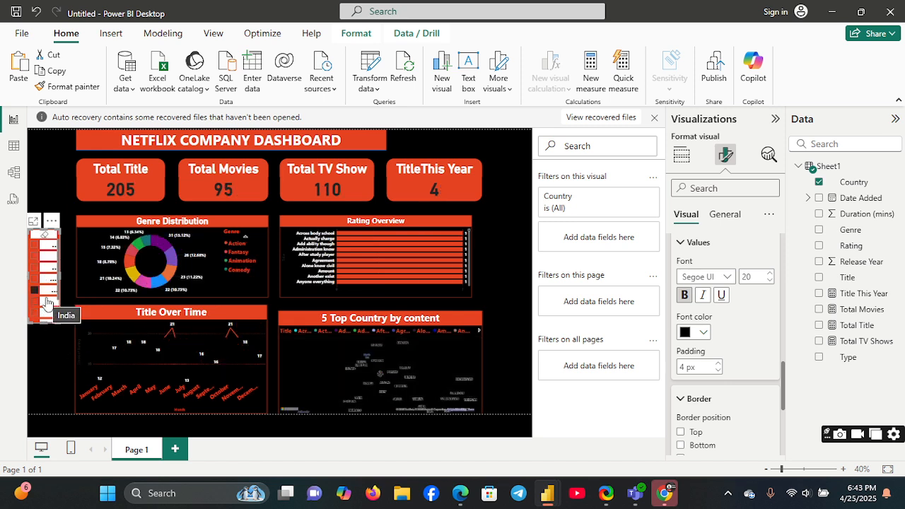
pyautogui.click(35, 294)
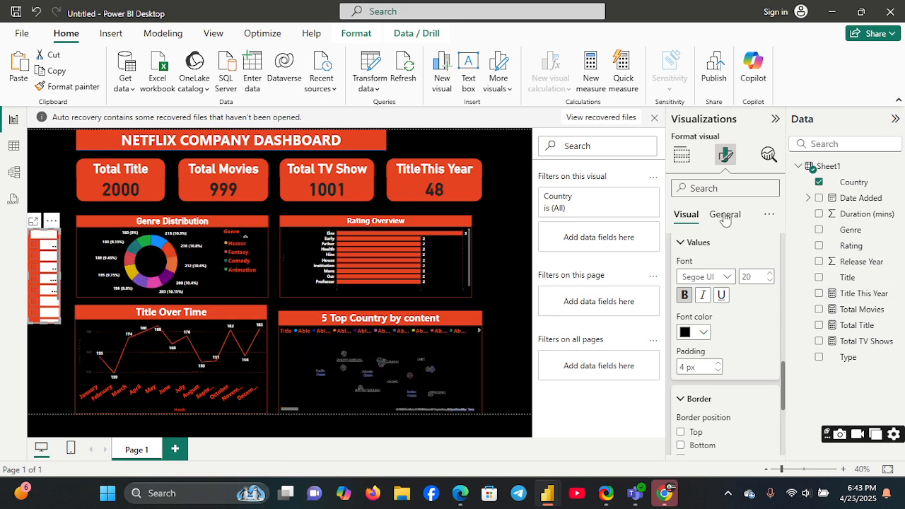
# Step: Try the slicer without its header, restore the header and check the slicer's style options
pyautogui.click(681, 155)
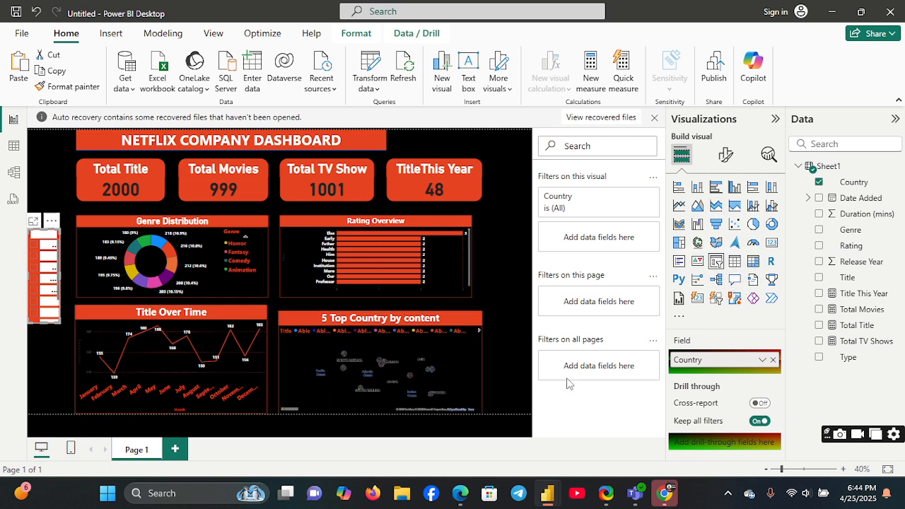
pyautogui.click(725, 155)
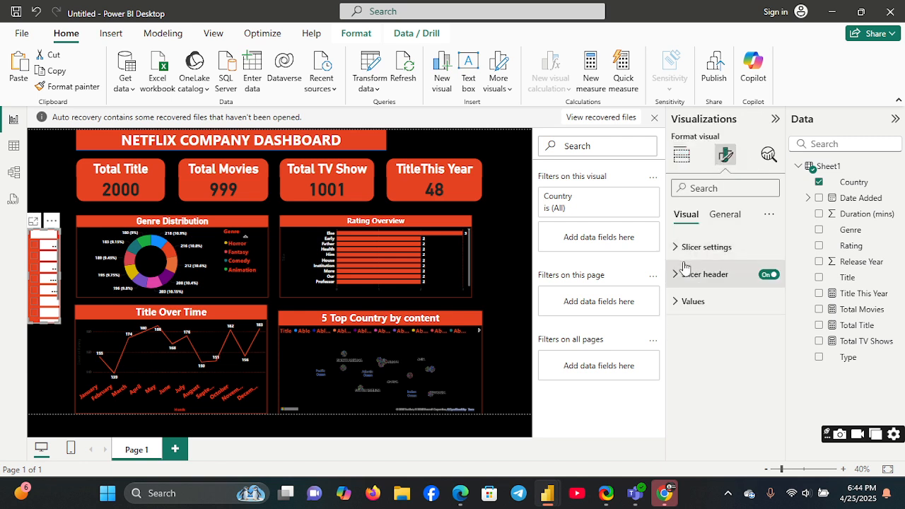
pyautogui.click(769, 276)
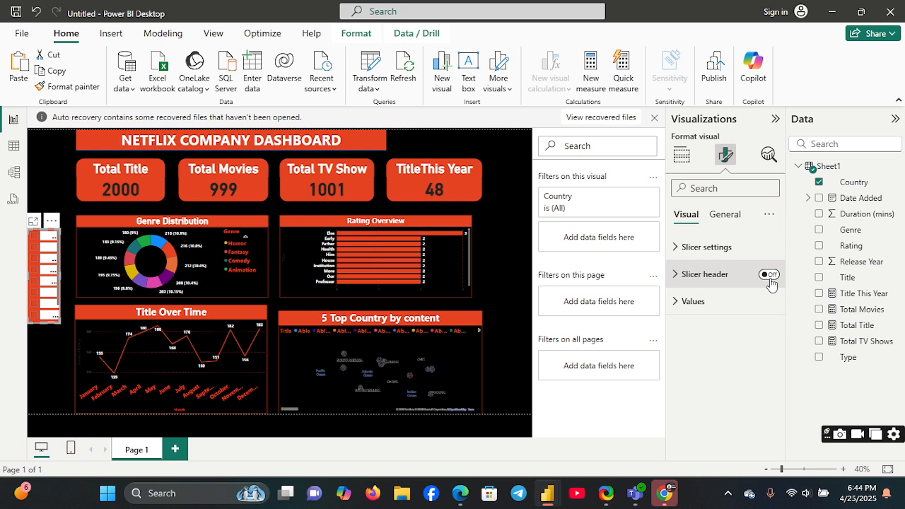
pyautogui.click(678, 249)
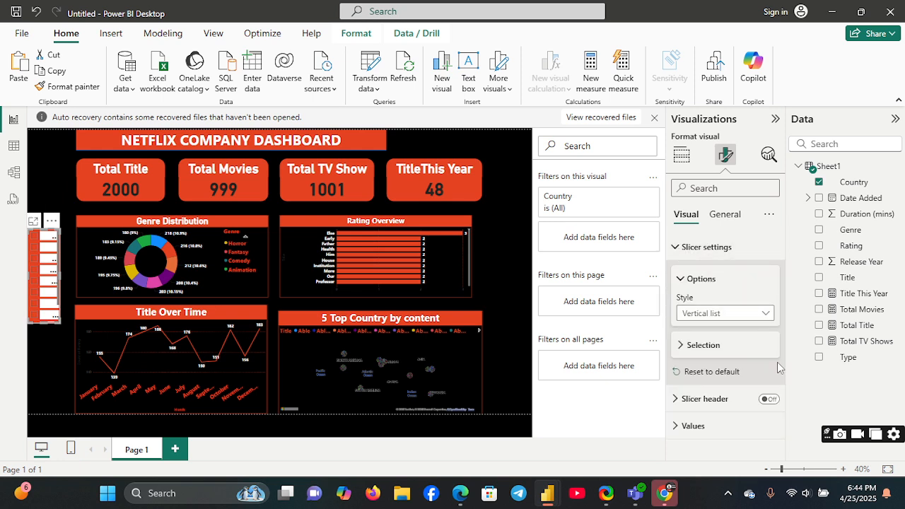
pyautogui.click(780, 402)
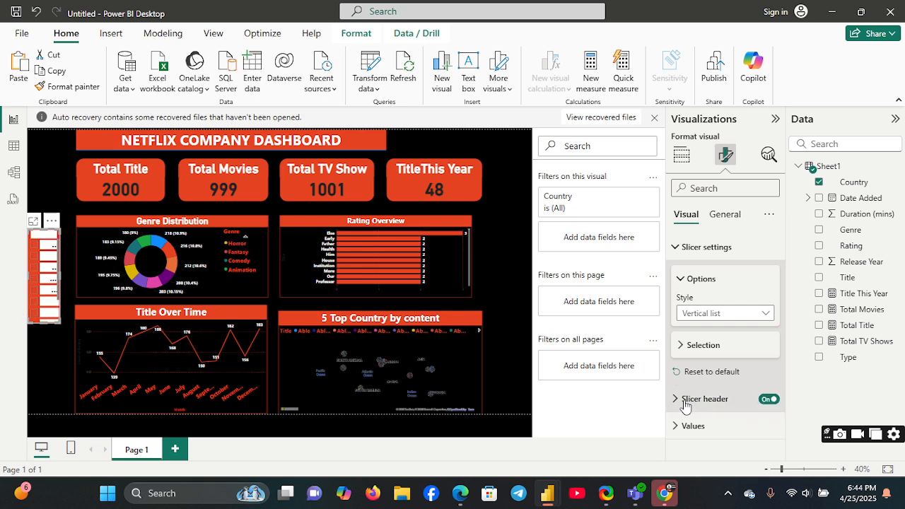
# Step: Review the font and border settings of the slicer's country values
pyautogui.click(682, 426)
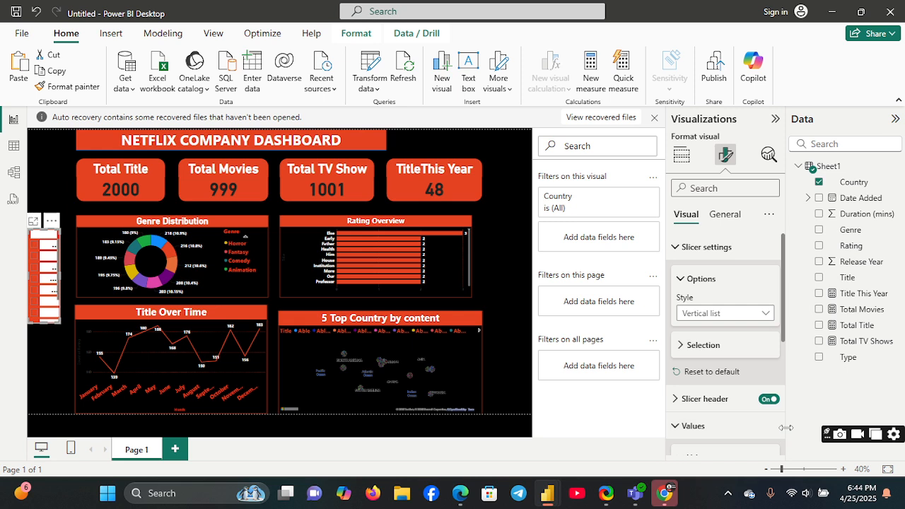
pyautogui.scroll(-3, 782, 427)
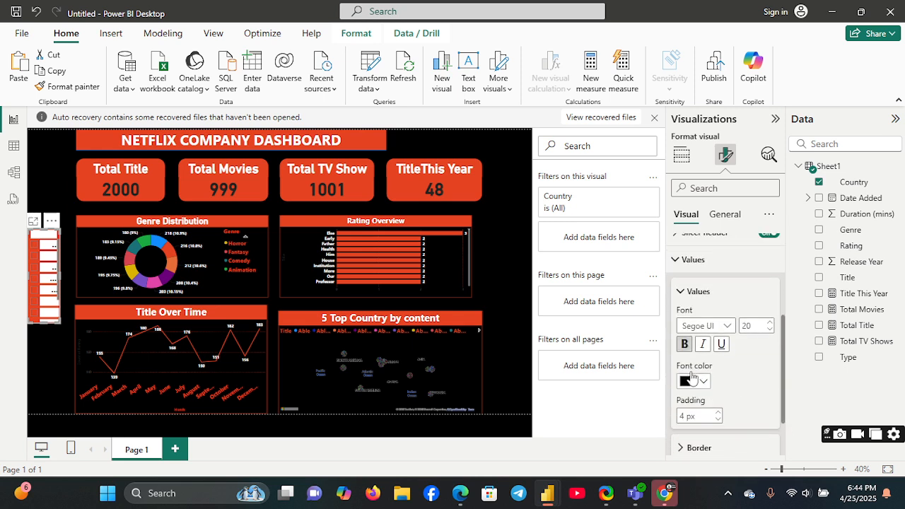
pyautogui.click(684, 344)
pyautogui.scroll(-3, 779, 425)
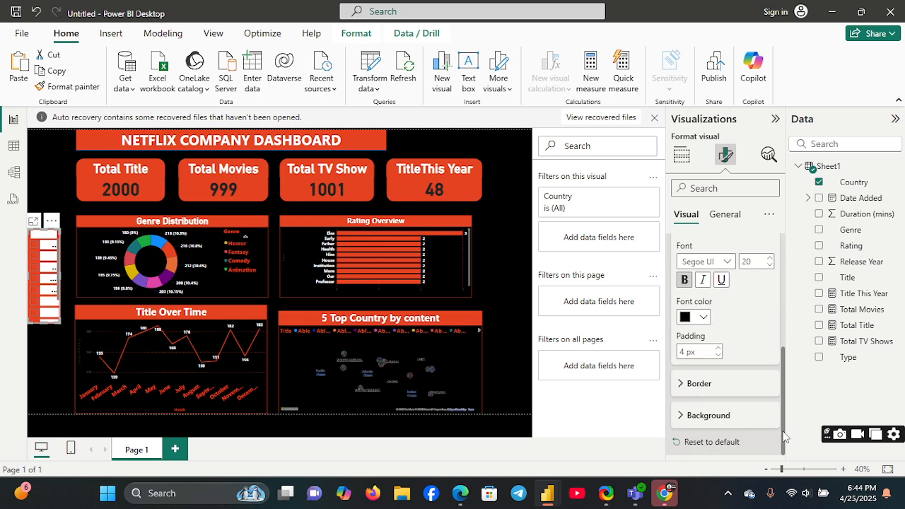
pyautogui.click(675, 387)
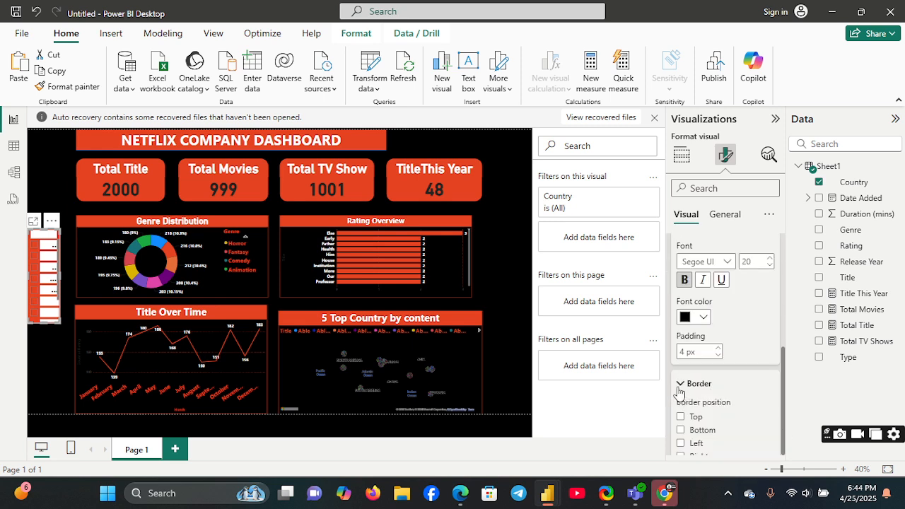
pyautogui.scroll(-3, 782, 453)
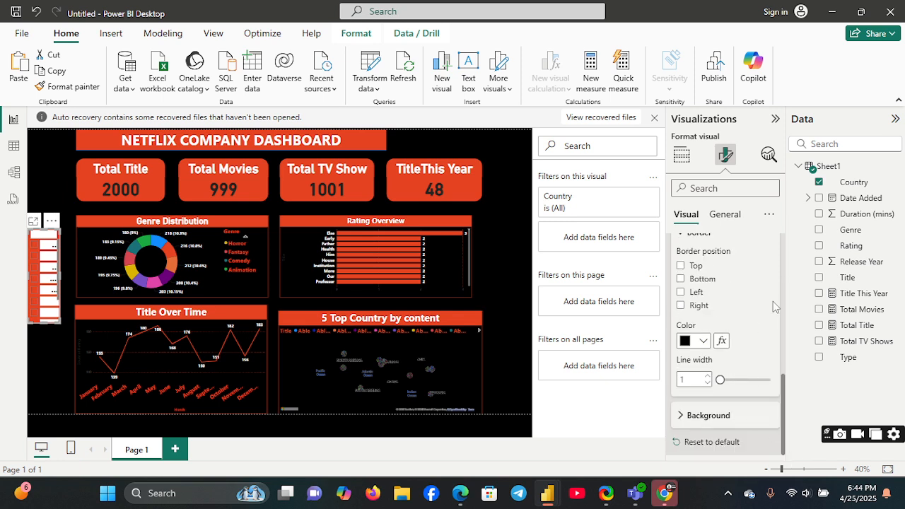
pyautogui.scroll(10, 782, 299)
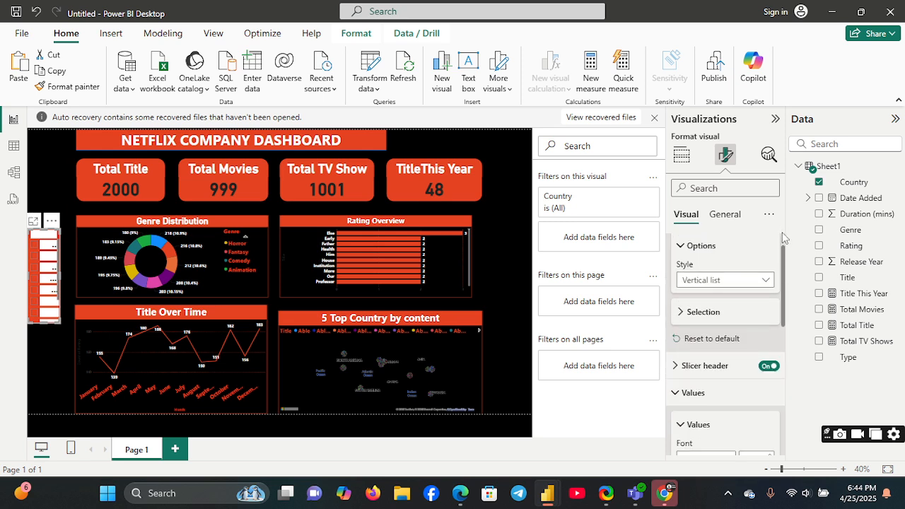
# Step: Make the slicer's title bold and set its background colour to the dashboard's orange-red
pyautogui.click(723, 214)
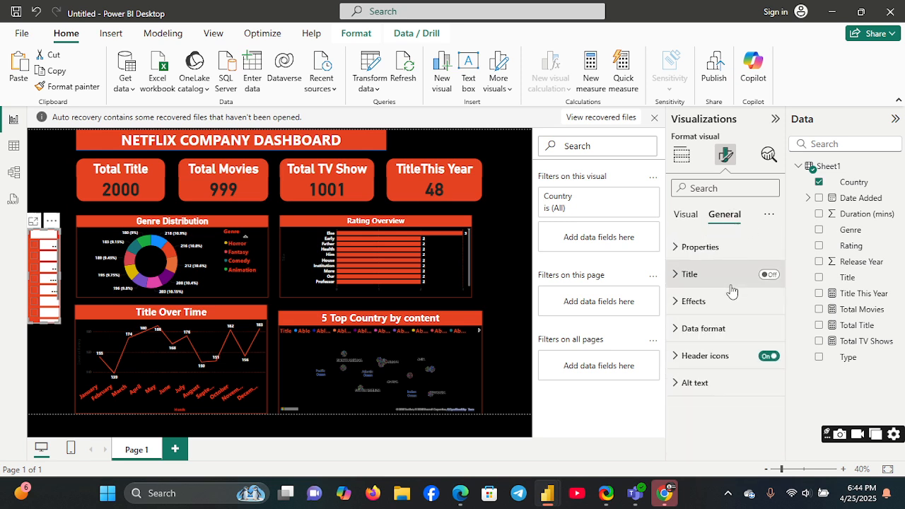
pyautogui.click(683, 275)
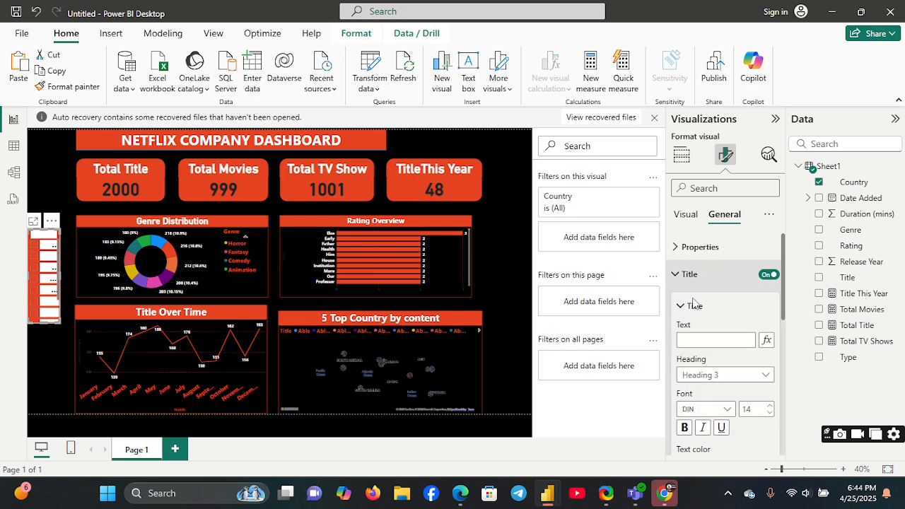
pyautogui.click(684, 427)
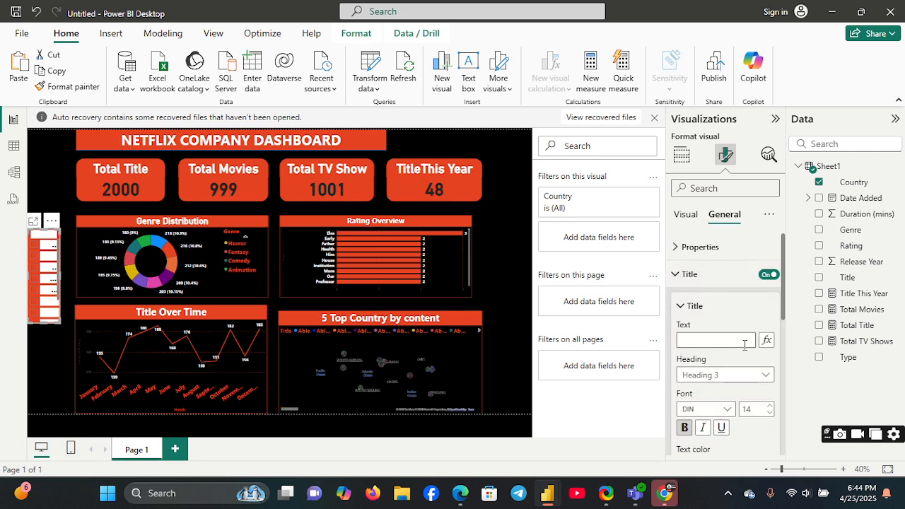
pyautogui.scroll(-3, 783, 421)
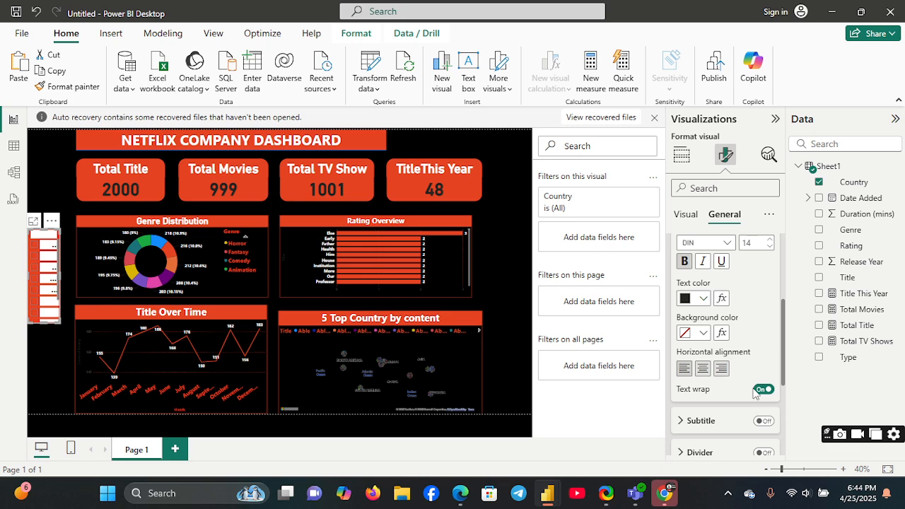
pyautogui.click(702, 332)
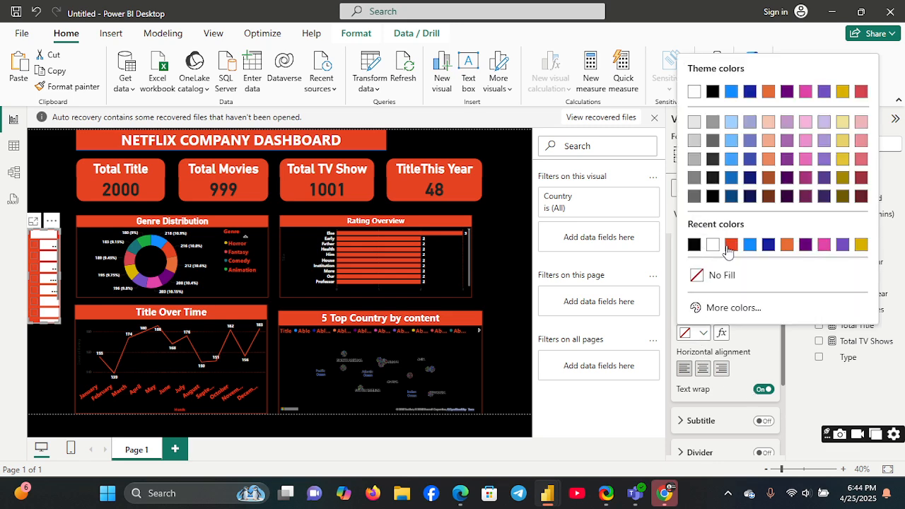
pyautogui.click(730, 245)
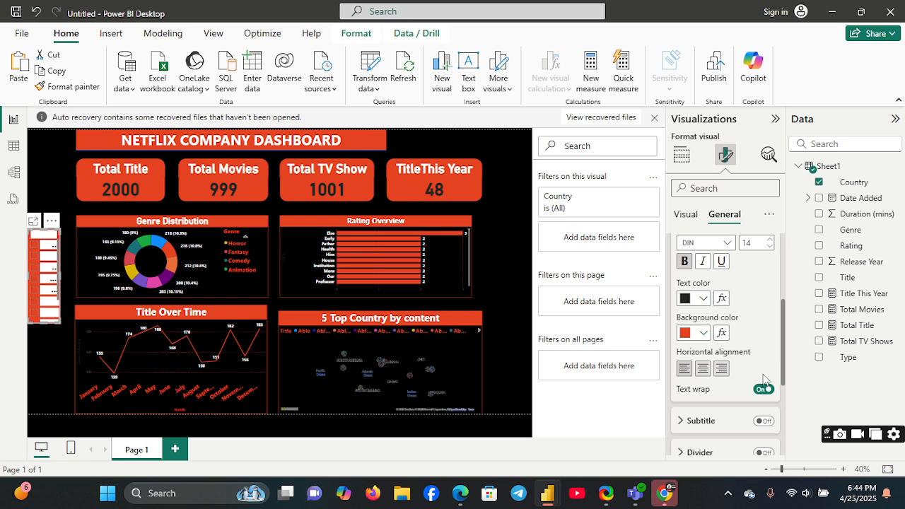
# Step: Centre the Country slicer's title horizontally and return to the visual's build options
pyautogui.click(701, 371)
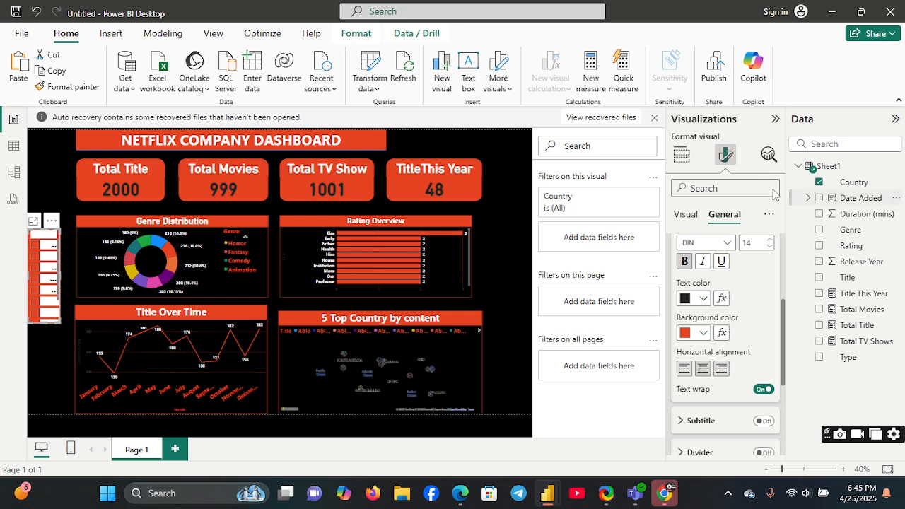
pyautogui.click(681, 154)
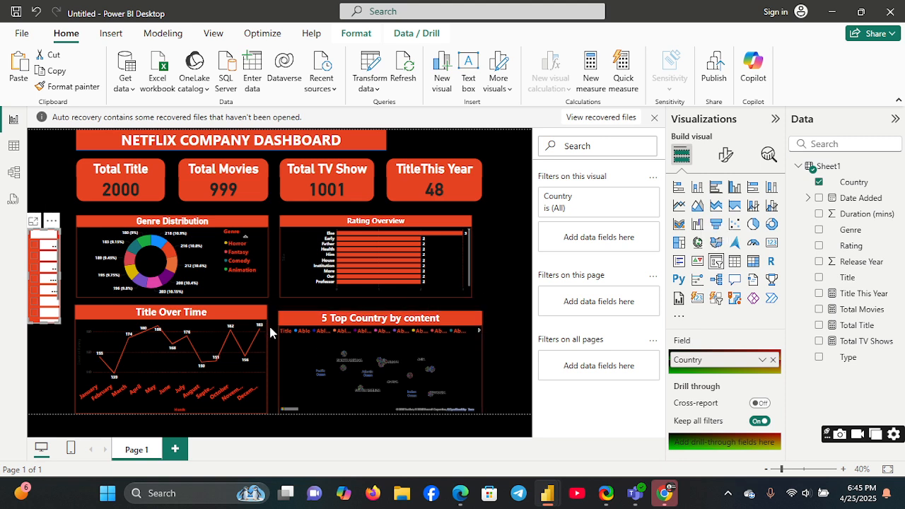
# Step: Add a second slicer for Date Added below the Country slicer, match its width and shorten it
pyautogui.click(515, 306)
pyautogui.click(715, 265)
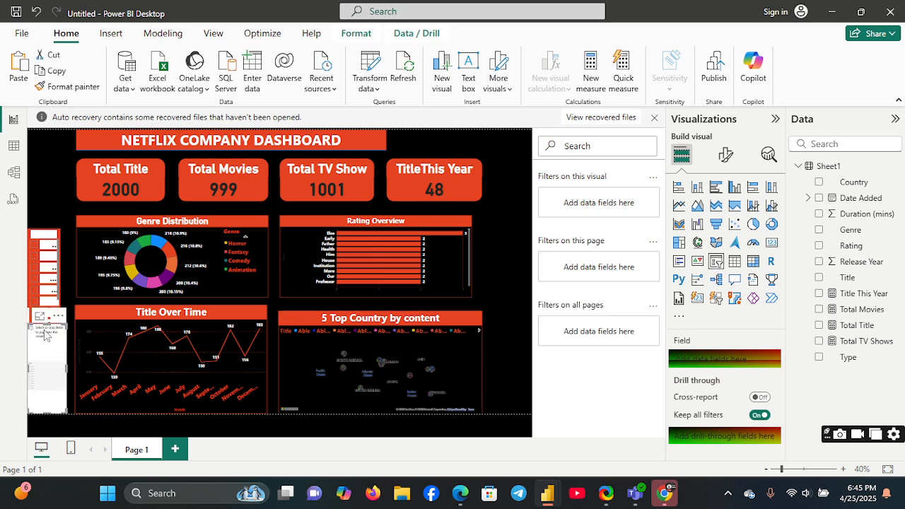
pyautogui.moveTo(46, 323); pyautogui.dragTo(46, 332)
pyautogui.moveTo(67, 371); pyautogui.dragTo(61, 371)
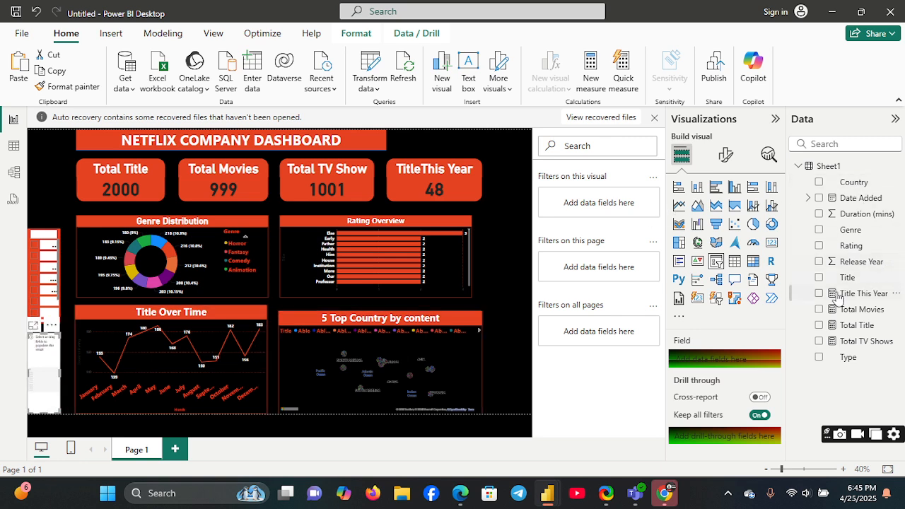
pyautogui.click(819, 198)
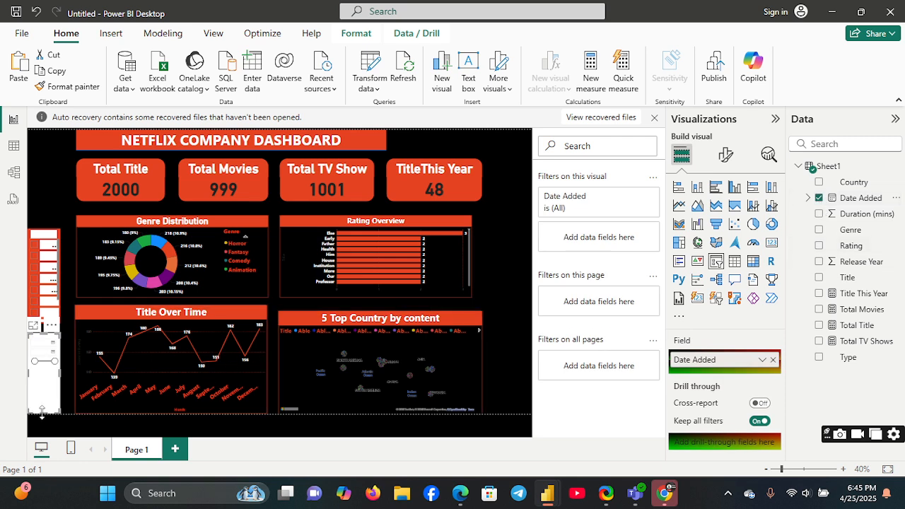
pyautogui.moveTo(41, 413); pyautogui.dragTo(42, 368)
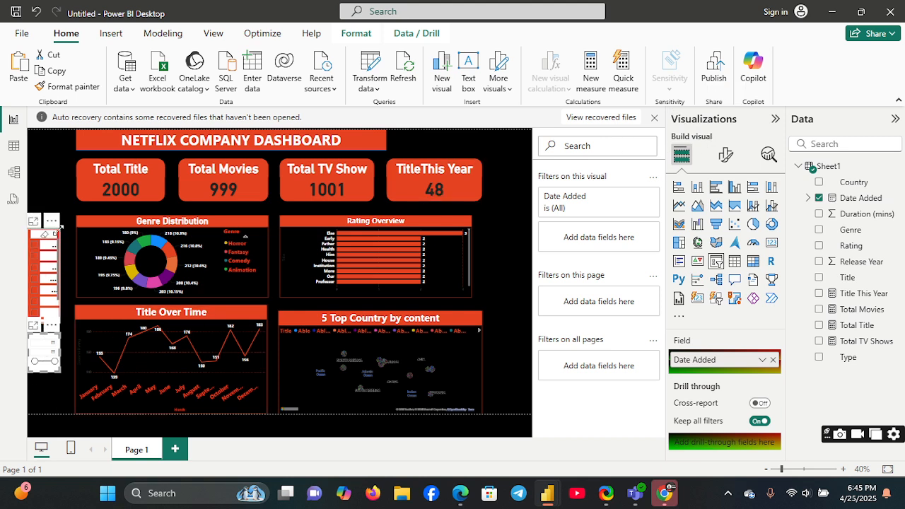
# Step: Duplicate the formatted Country slicer, shorten the copy and set it beside the unformatted Date Added slicer
pyautogui.click(61, 228)
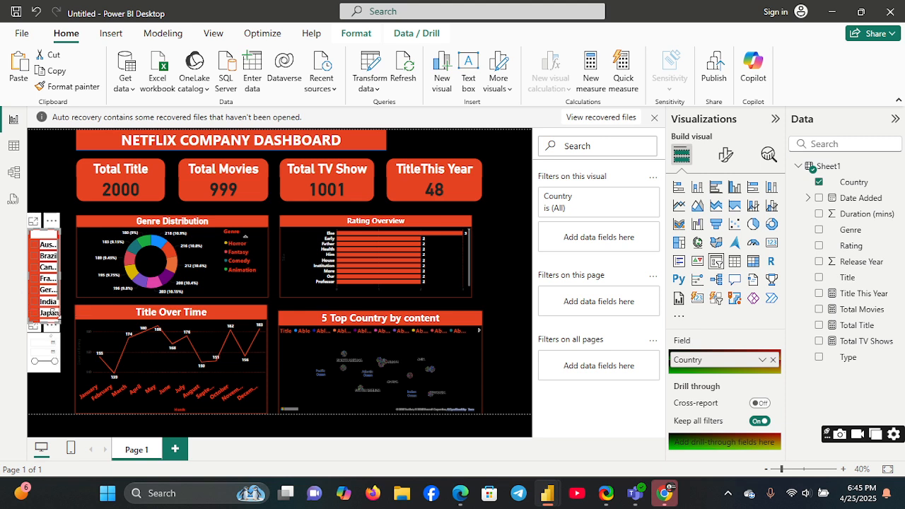
pyautogui.click(56, 176)
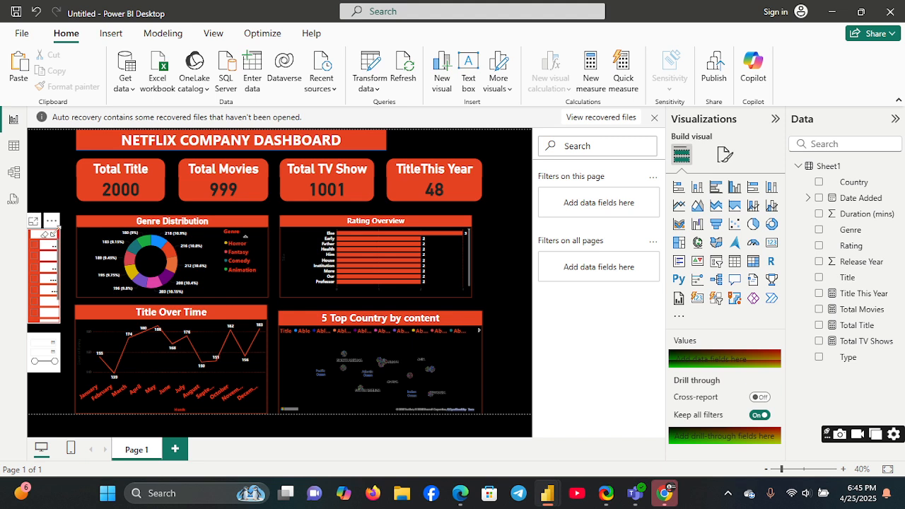
pyautogui.click(54, 232)
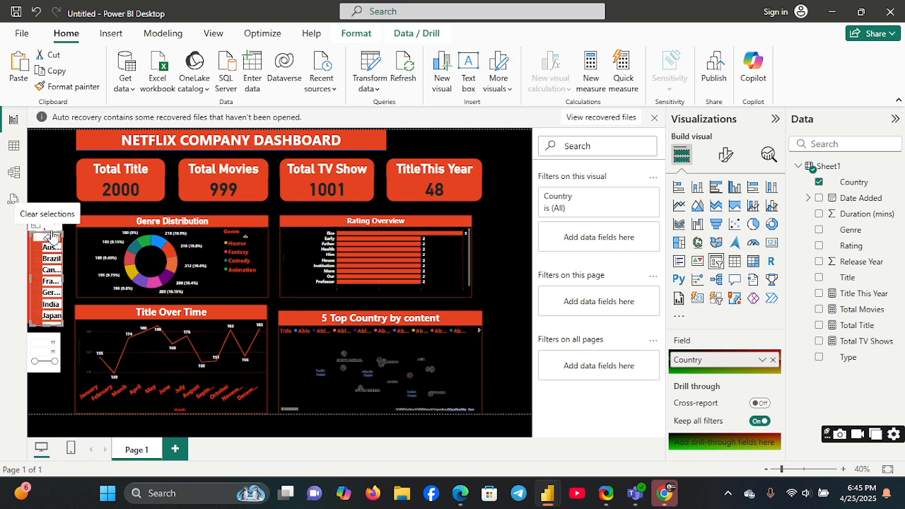
pyautogui.moveTo(53, 235); pyautogui.dragTo(50, 341)
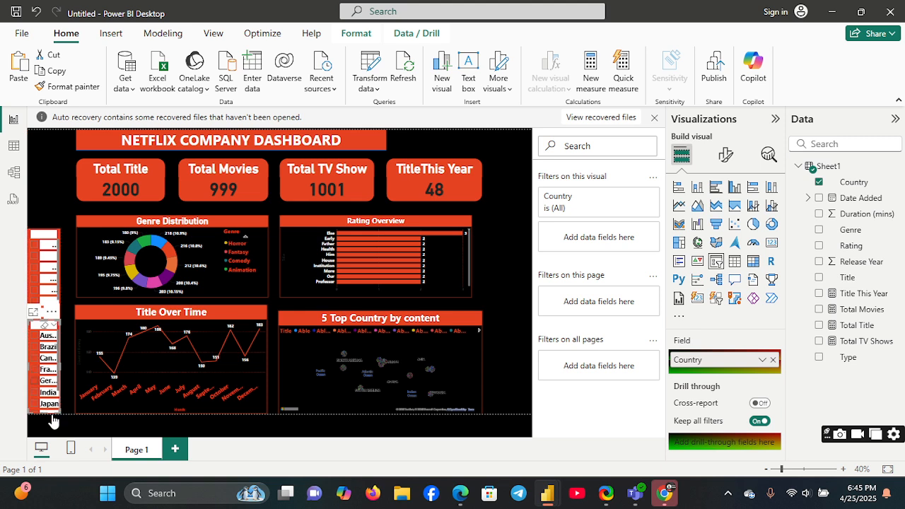
pyautogui.moveTo(44, 415); pyautogui.dragTo(44, 390)
pyautogui.moveTo(48, 322); pyautogui.dragTo(81, 339)
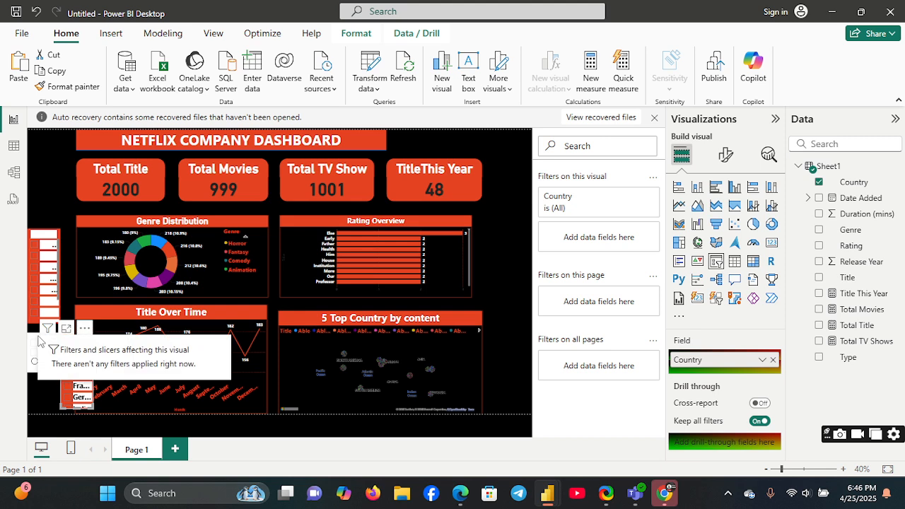
# Step: Remove the unformatted Date Added slicer from the dashboard
pyautogui.click(34, 338)
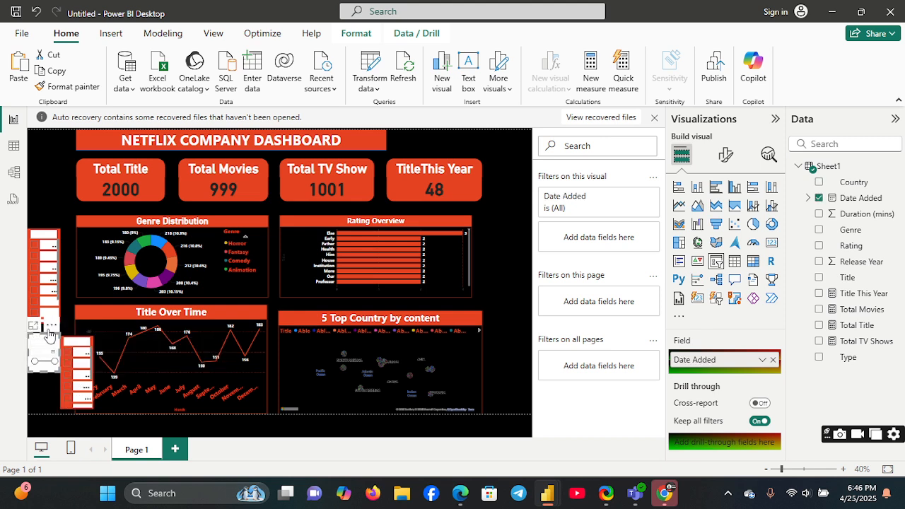
pyautogui.click(52, 327)
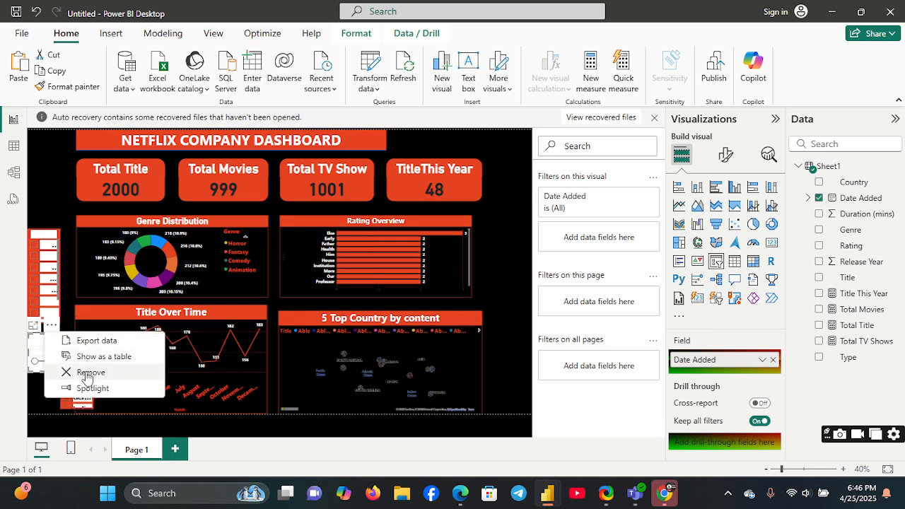
pyautogui.click(90, 370)
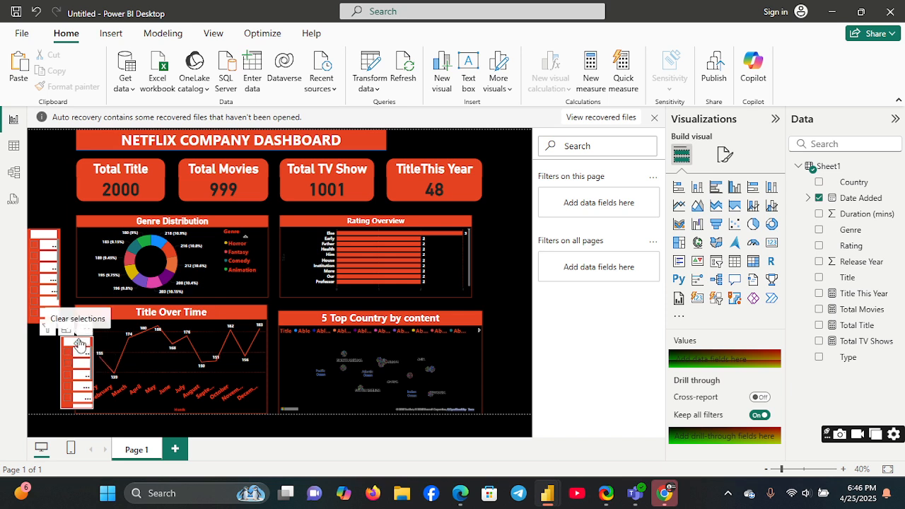
# Step: Place the copied slicer directly beneath the Country slicer and replace its Country field with Date Added
pyautogui.click(46, 341)
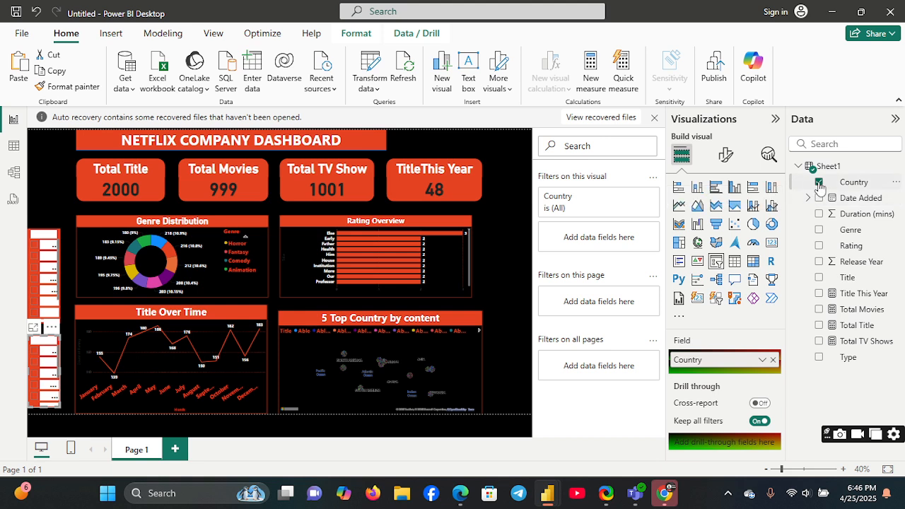
pyautogui.click(818, 182)
pyautogui.click(819, 198)
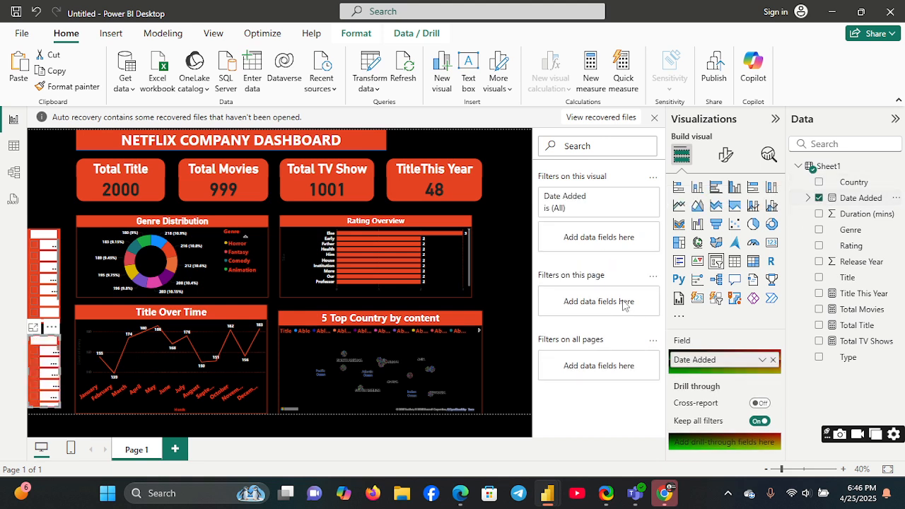
pyautogui.click(49, 181)
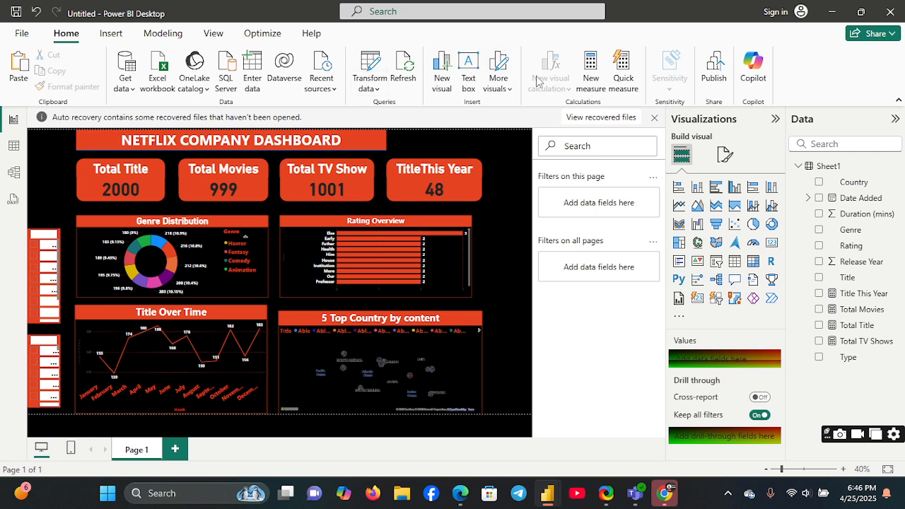
# Step: Insert the netflix (1) image from the Downloads folder into the dashboard
pyautogui.click(110, 33)
pyautogui.click(498, 80)
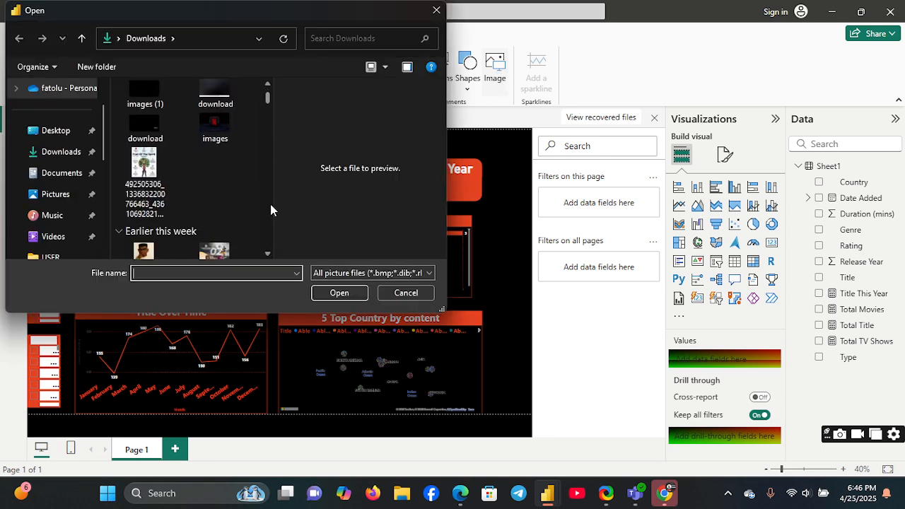
pyautogui.moveTo(267, 103); pyautogui.dragTo(268, 90)
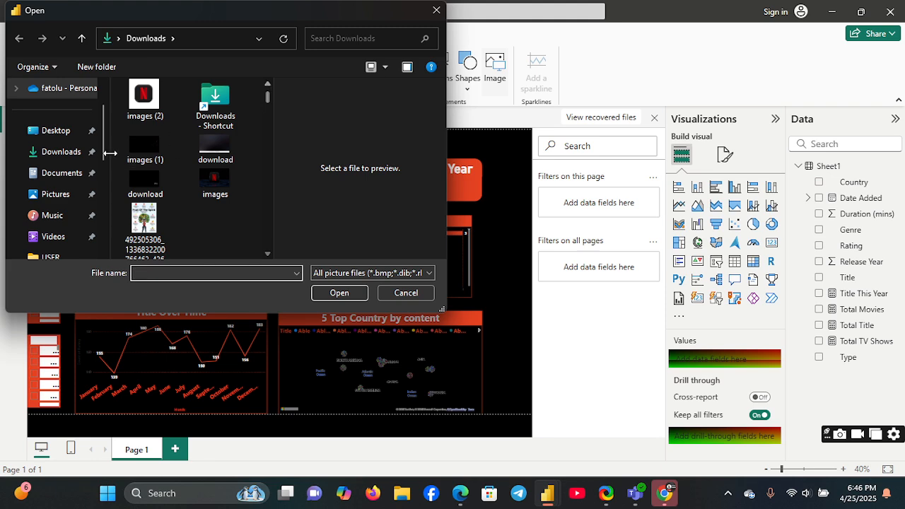
pyautogui.click(267, 86)
pyautogui.click(267, 86)
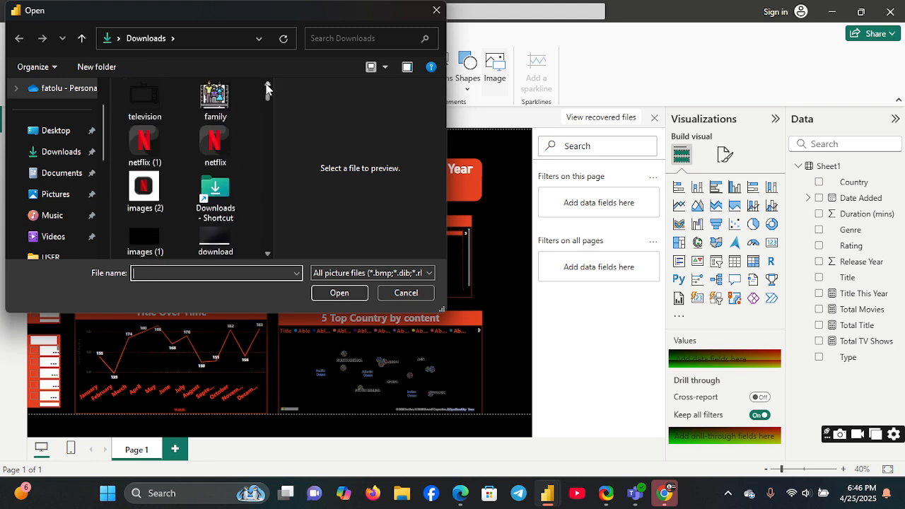
pyautogui.click(144, 141)
pyautogui.doubleClick(144, 141)
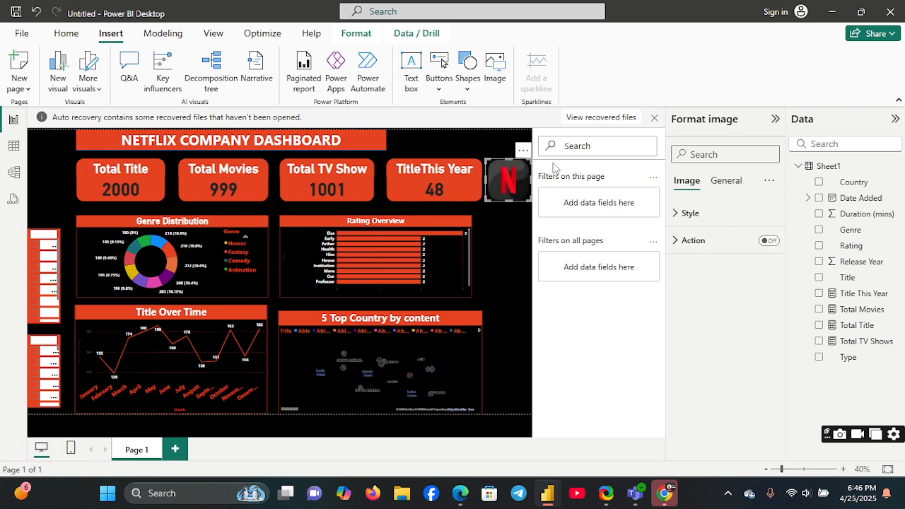
# Step: Position the Netflix logo in the empty space above the Country slicer, beside the title banner, and adjust its size
pyautogui.moveTo(520, 189); pyautogui.dragTo(56, 176)
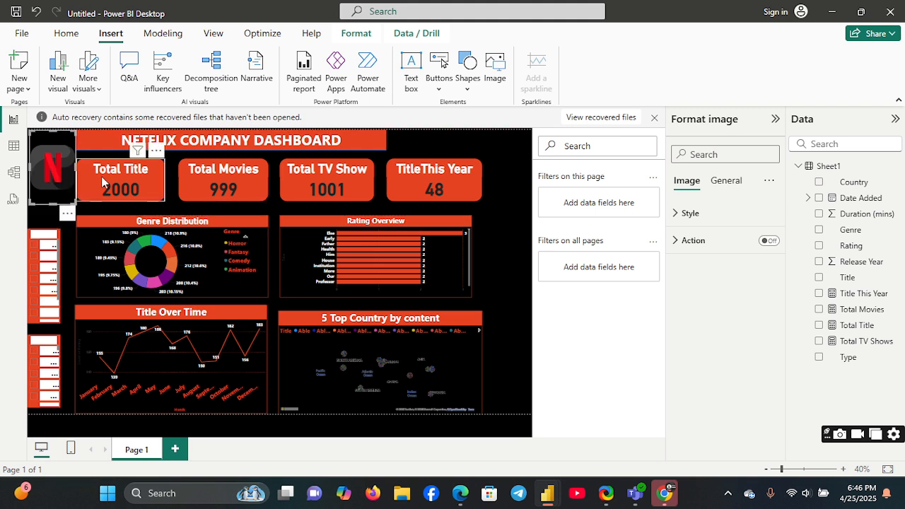
pyautogui.click(51, 143)
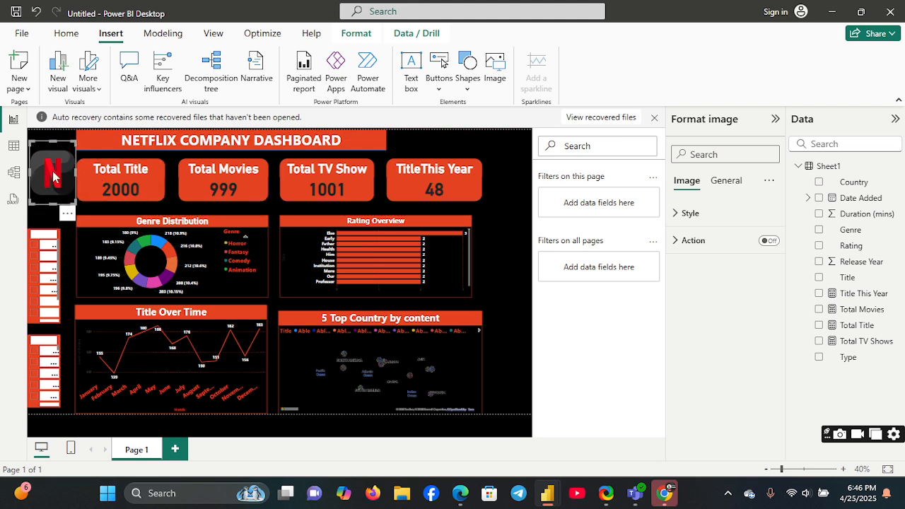
pyautogui.moveTo(53, 170); pyautogui.dragTo(53, 153)
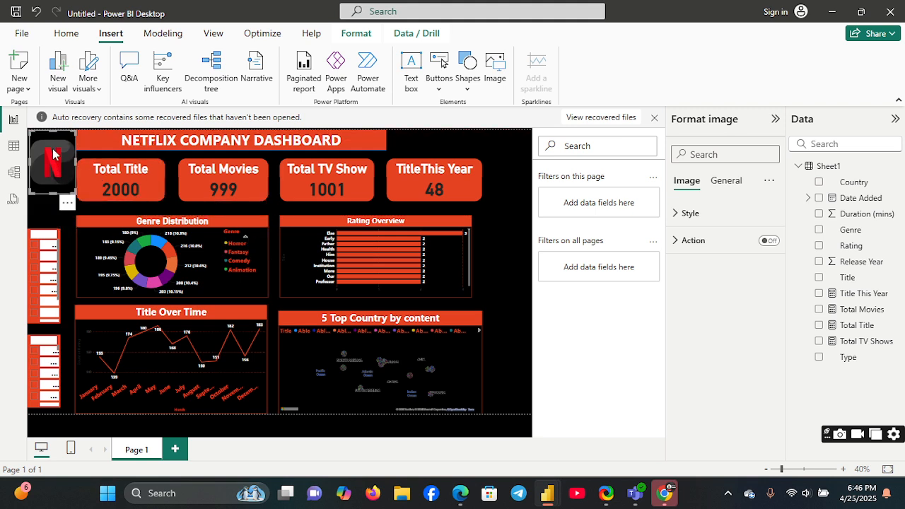
pyautogui.click(496, 266)
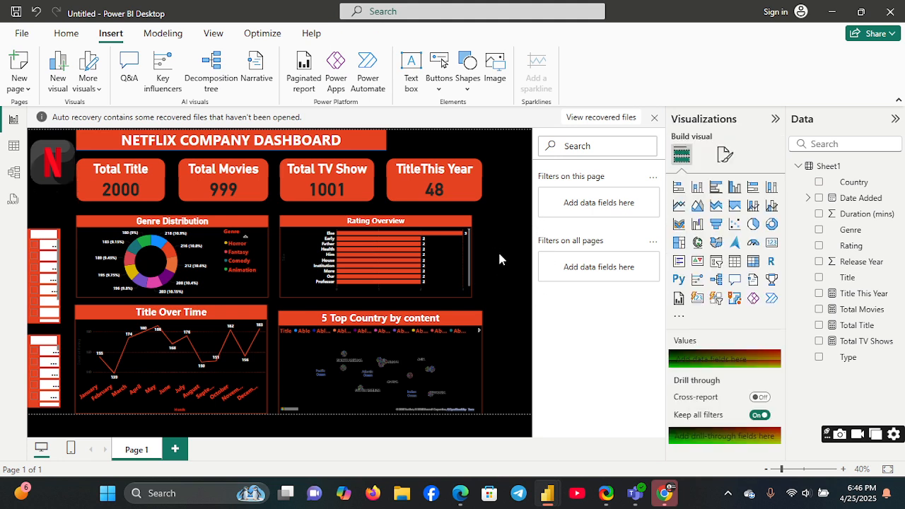
# Step: Widen the NETFLIX COMPANY DASHBOARD banner so it extends just past the Title This Year card
pyautogui.click(385, 147)
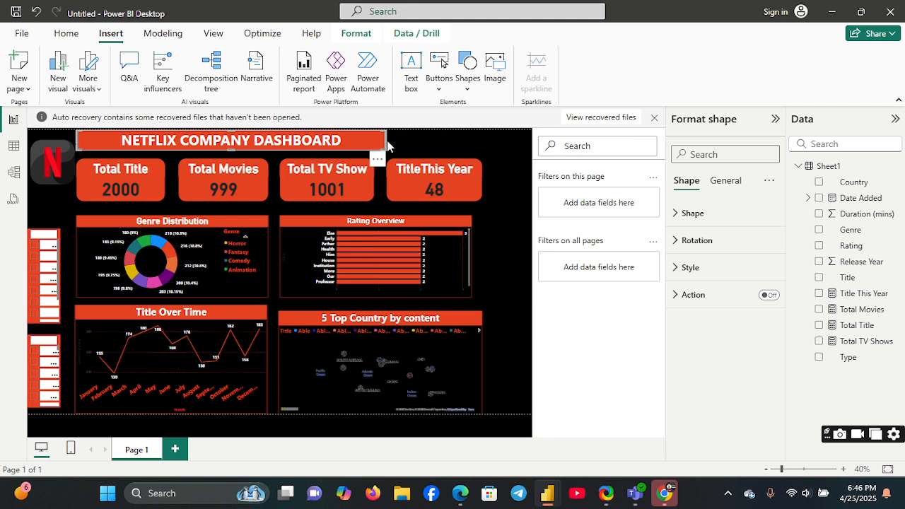
pyautogui.click(387, 146)
pyautogui.moveTo(382, 145); pyautogui.dragTo(492, 143)
pyautogui.click(506, 208)
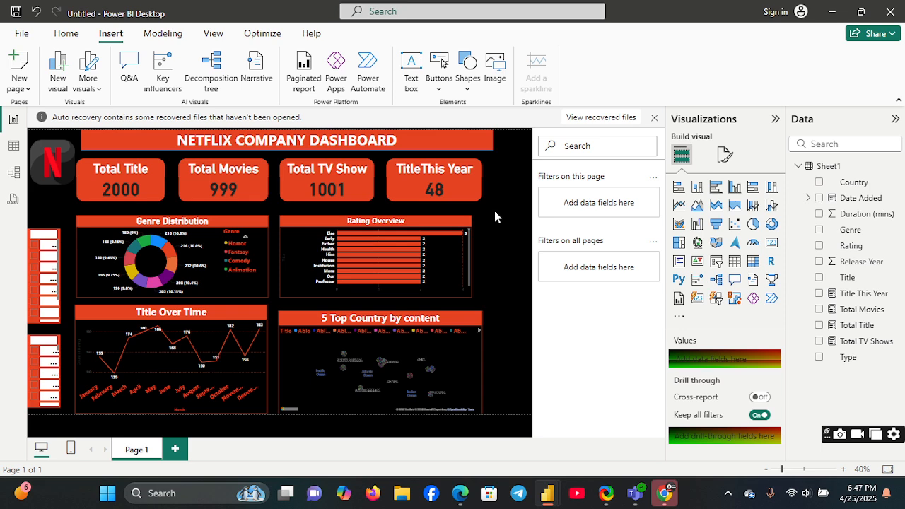
# Step: Switch to ShareX and start a GIF screen recording
pyautogui.click(612, 497)
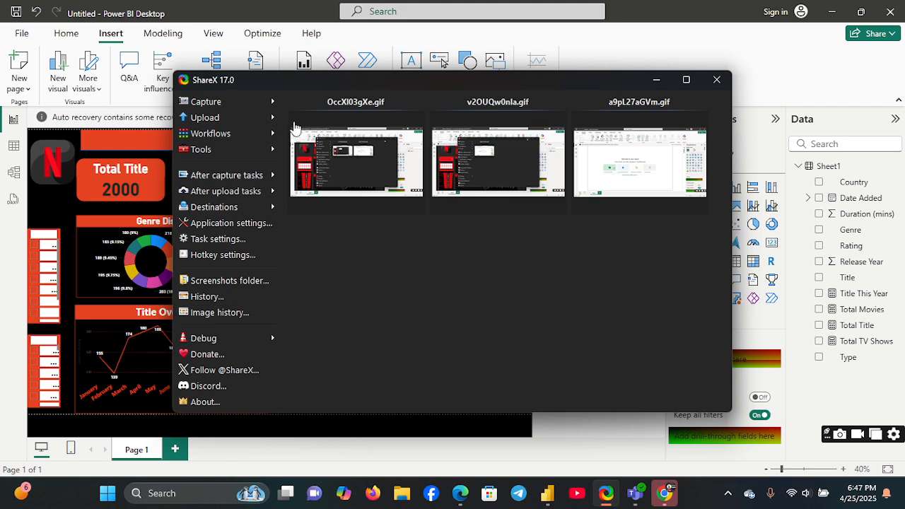
pyautogui.moveTo(277, 104)
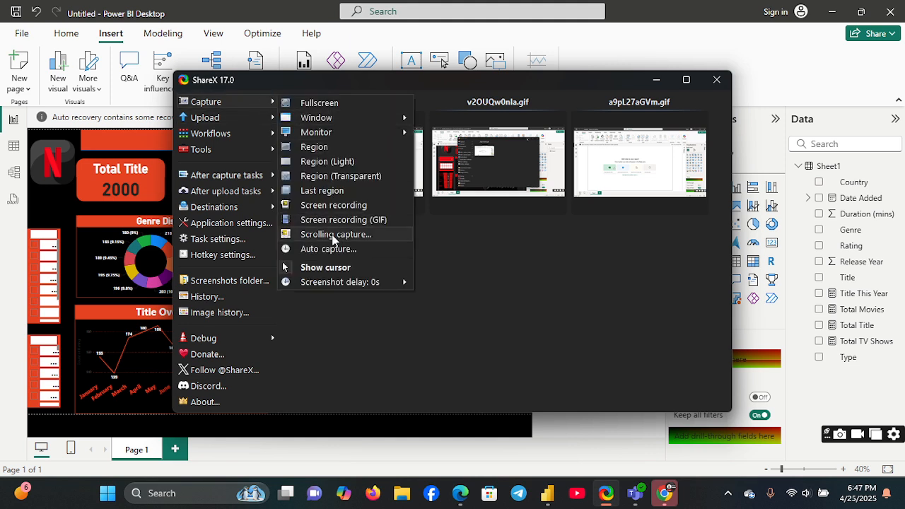
pyautogui.click(334, 220)
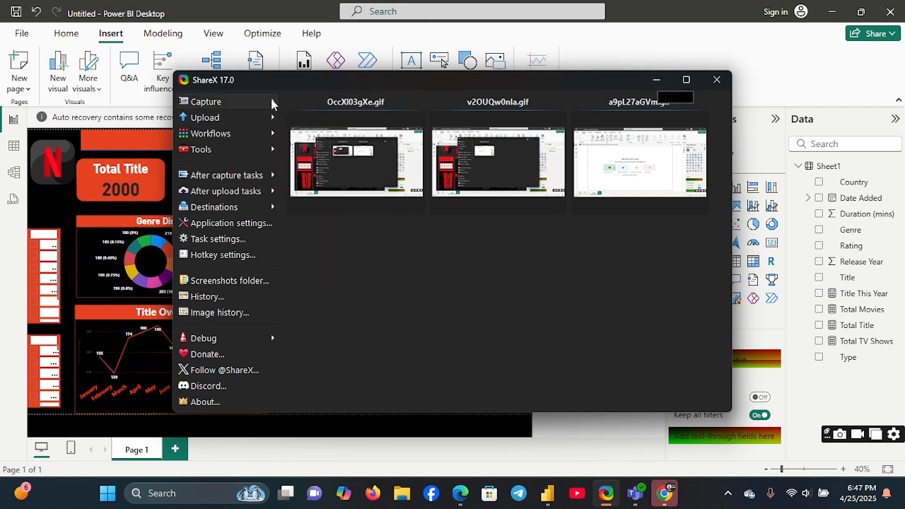
pyautogui.moveTo(277, 105)
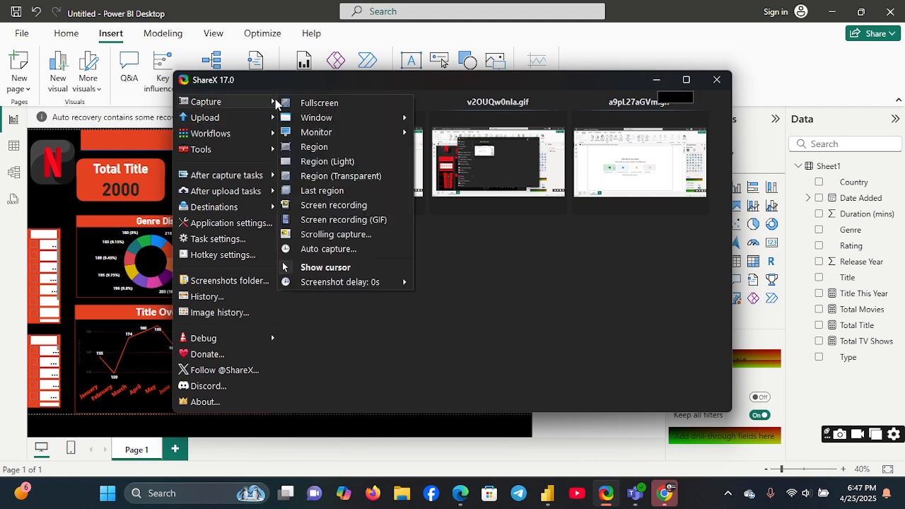
pyautogui.click(314, 220)
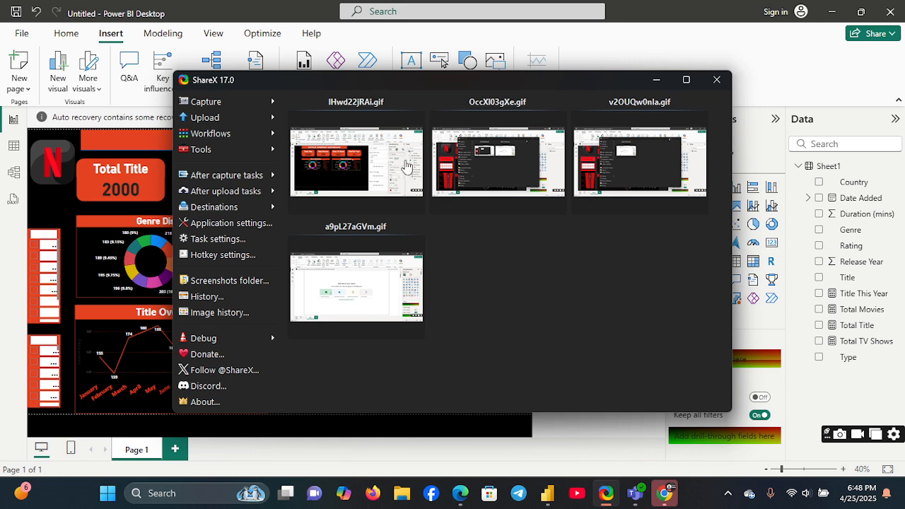
# Step: Download the newest GIF capture in ShareX and save the duplicate under the unique name Za7dLAY (2).gif
pyautogui.click(415, 162)
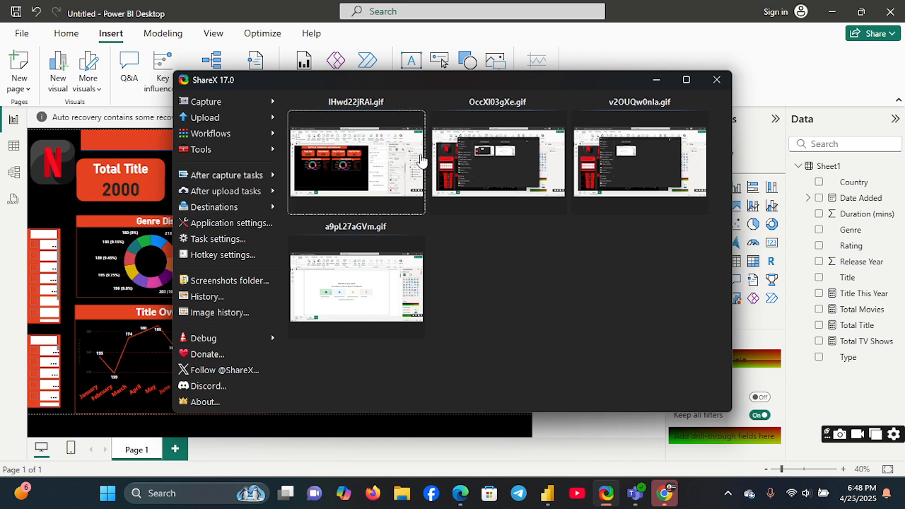
pyautogui.rightClick(417, 156)
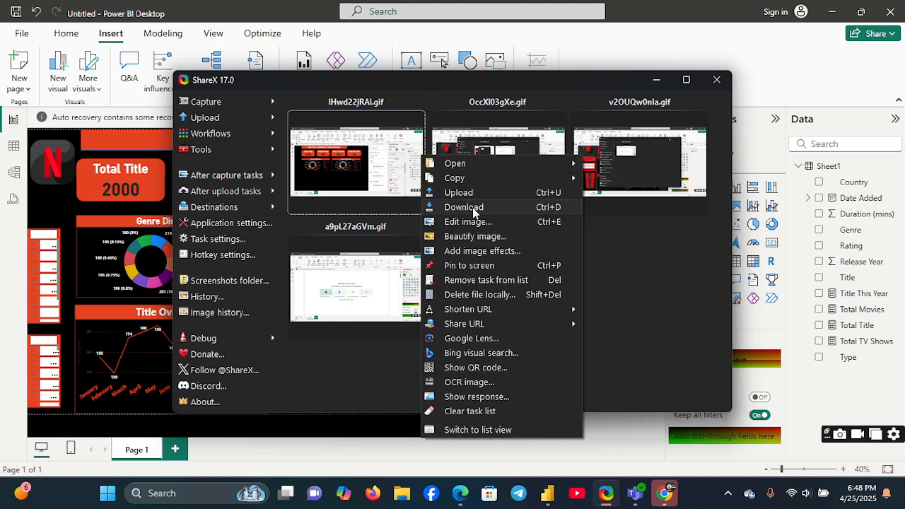
pyautogui.click(463, 207)
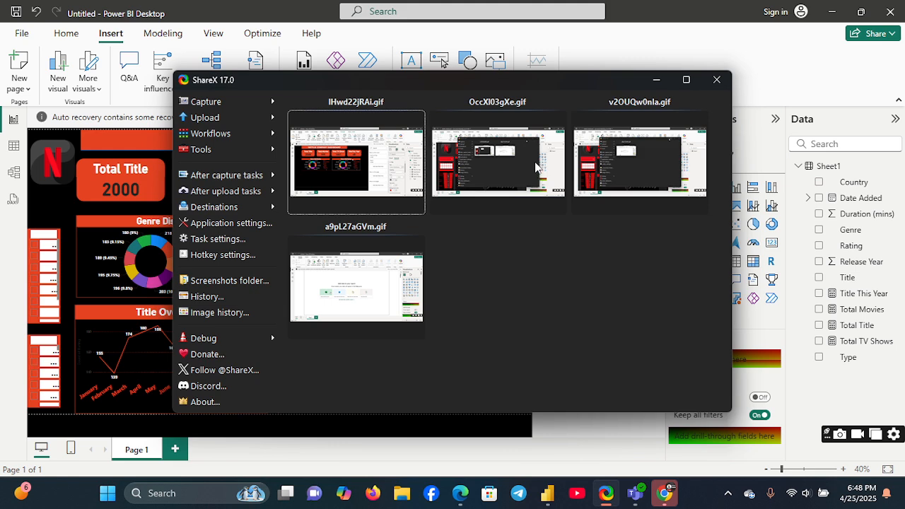
pyautogui.rightClick(535, 169)
pyautogui.moveTo(535, 166)
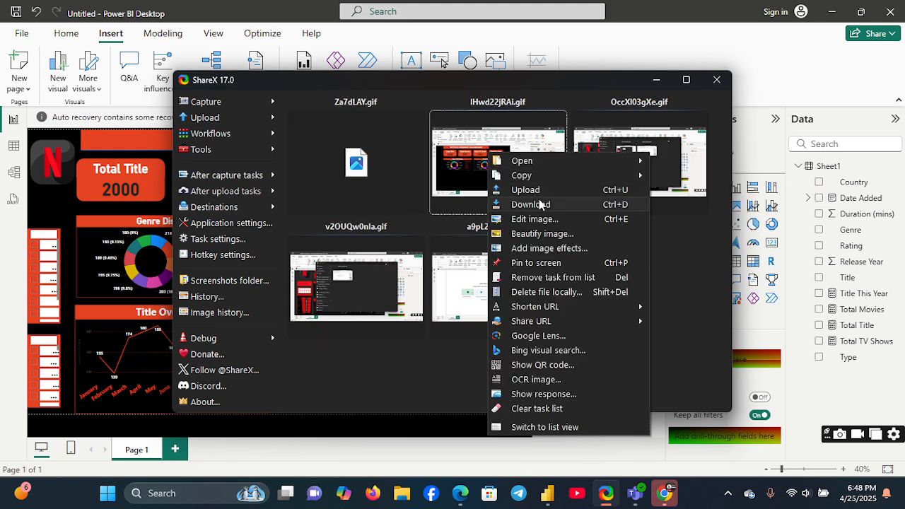
pyautogui.click(540, 205)
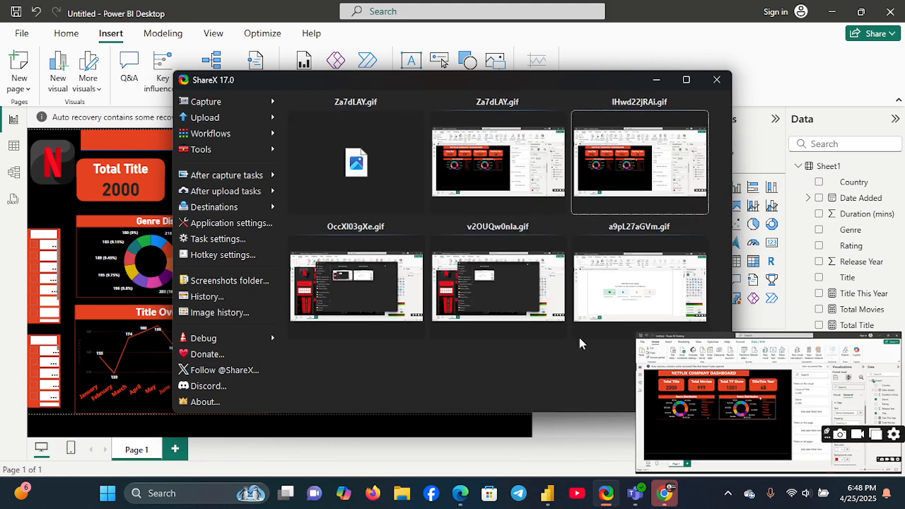
pyautogui.click(450, 458)
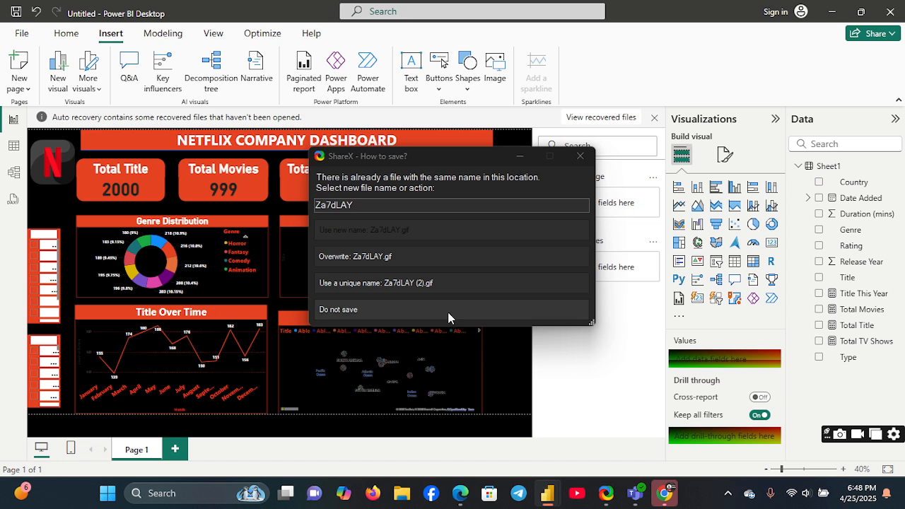
pyautogui.click(444, 284)
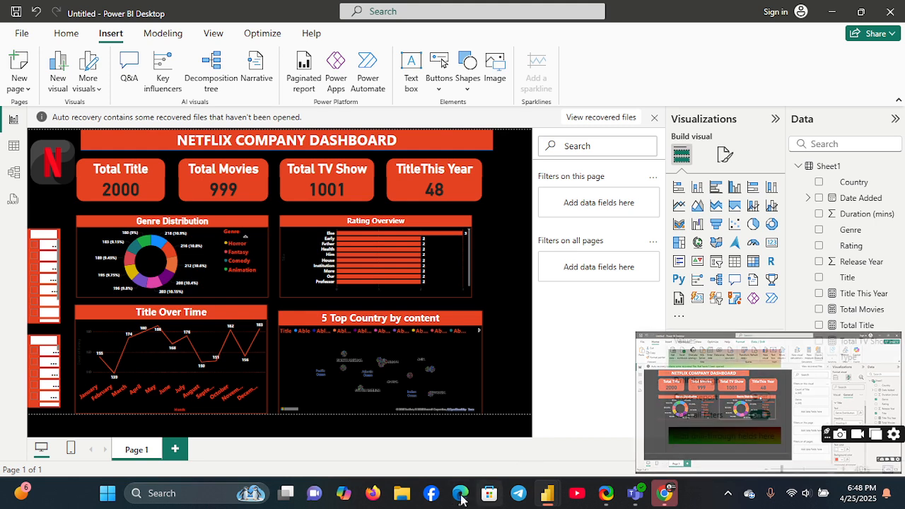
# Step: Switch to Chrome
pyautogui.click(664, 493)
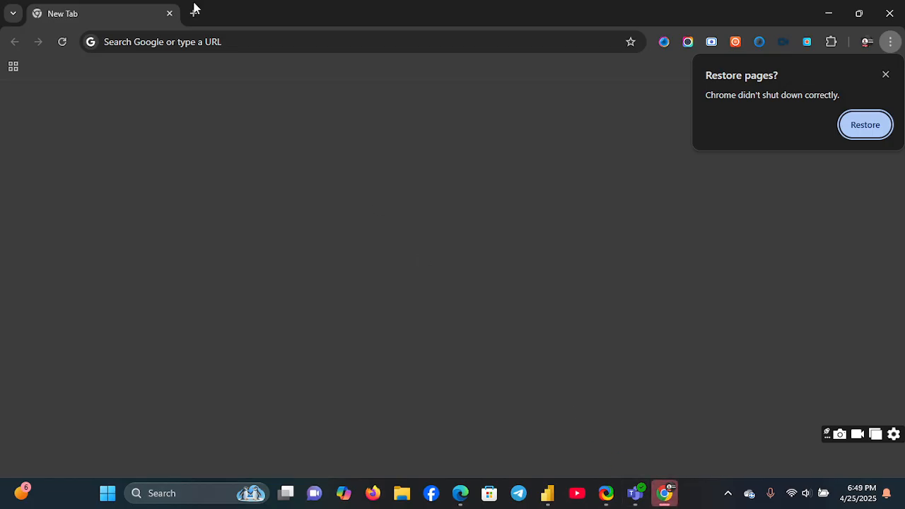